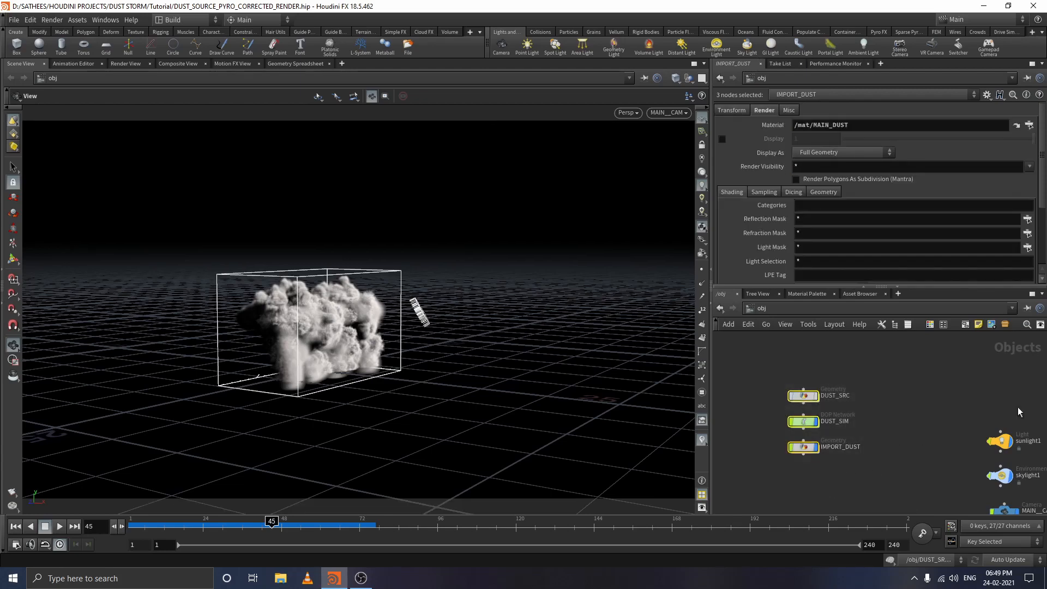
Group the DUST_SRC, DUST_SIM and IMPORT_DUST nodes in a network box titled DUST_SIM.
left_click(966, 325)
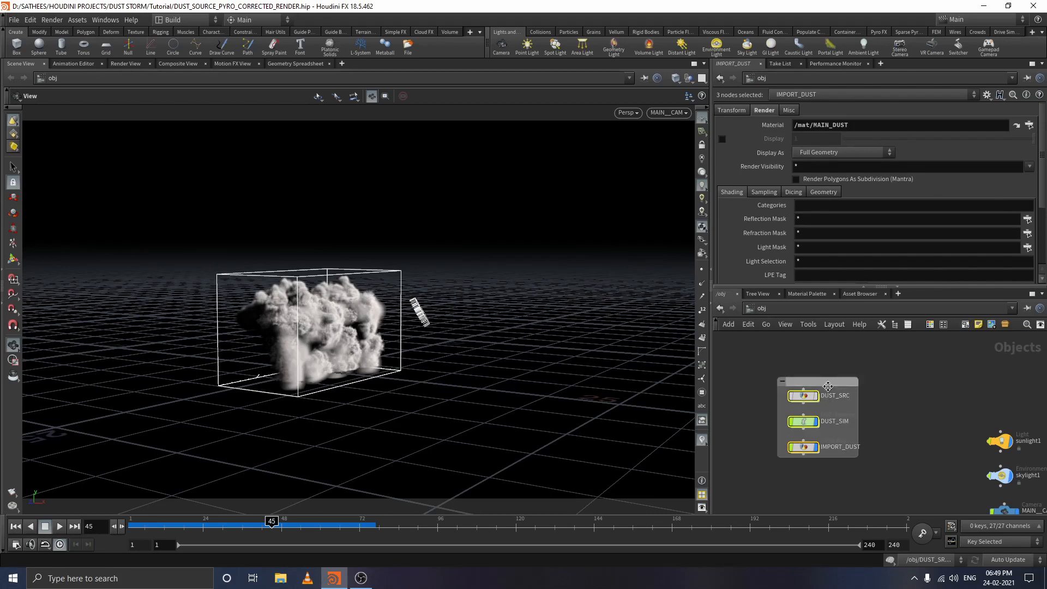
double_click(829, 382)
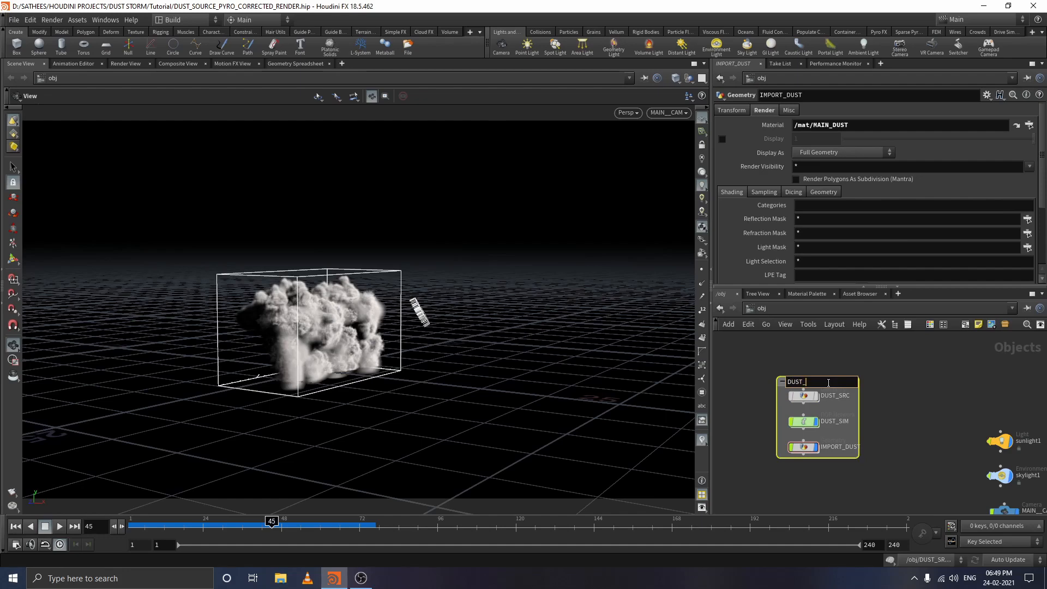
left_click(907, 378)
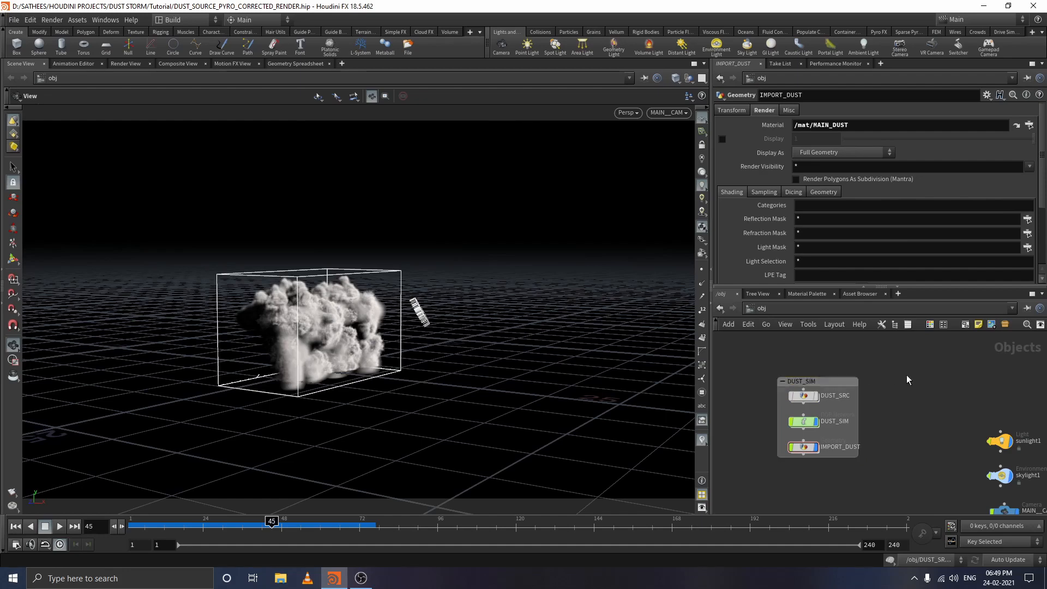
Enter the DUST_SRC geometry network and set the display flag on the mountain1 node.
scroll(857, 456, "up", 2)
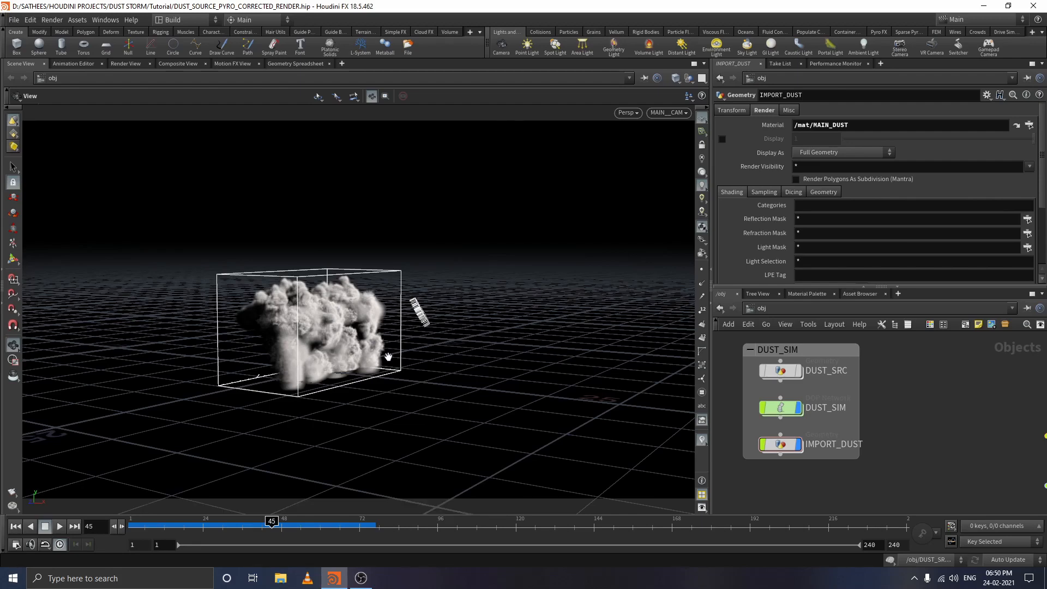
scroll(933, 424, "up", 1)
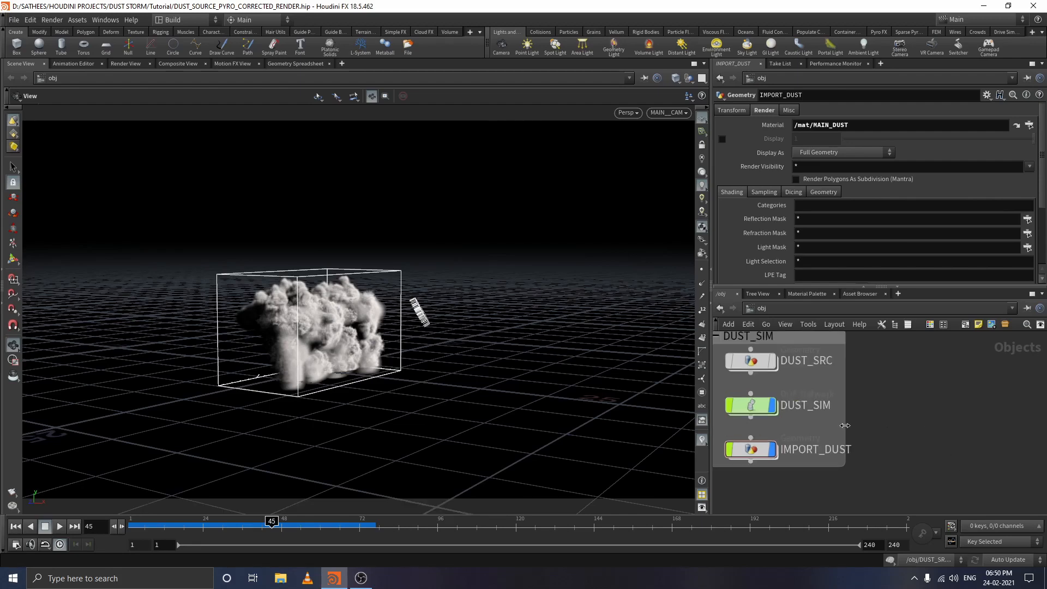
middle_click_drag(882, 426, 927, 440)
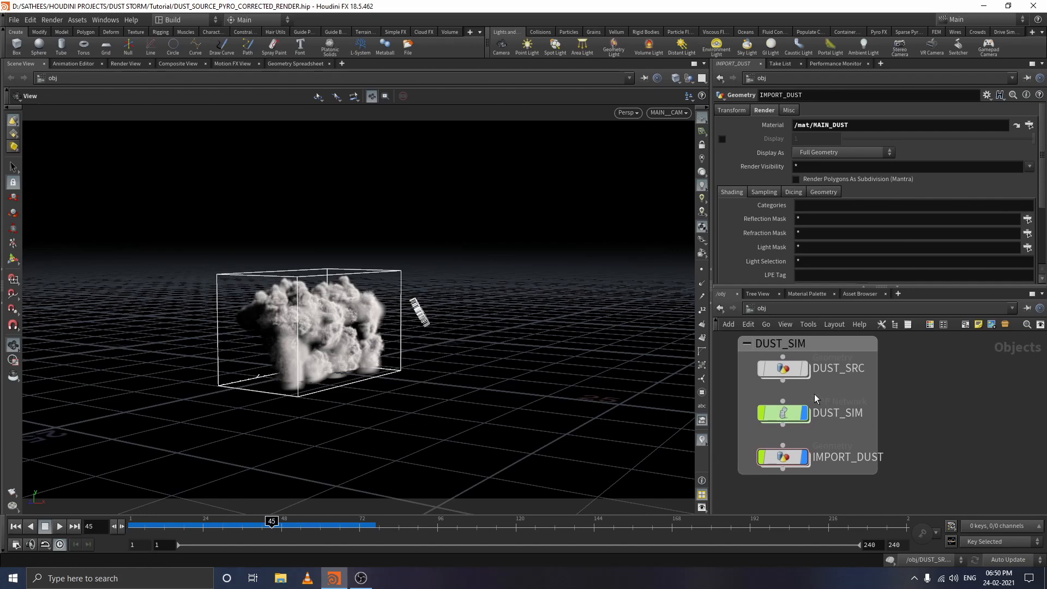
double_click(787, 371)
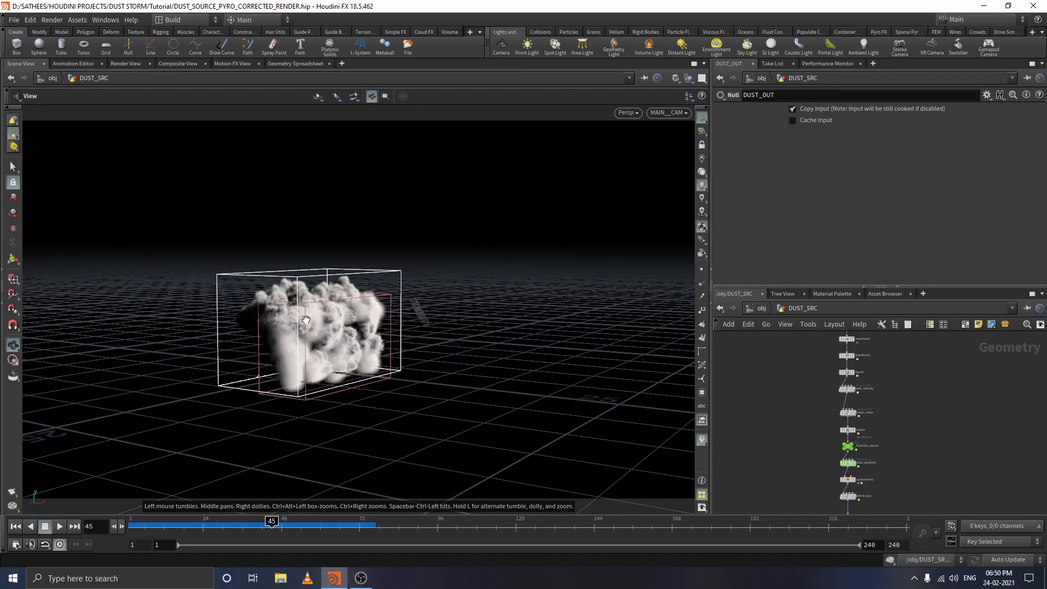
scroll(922, 383, "up", 3)
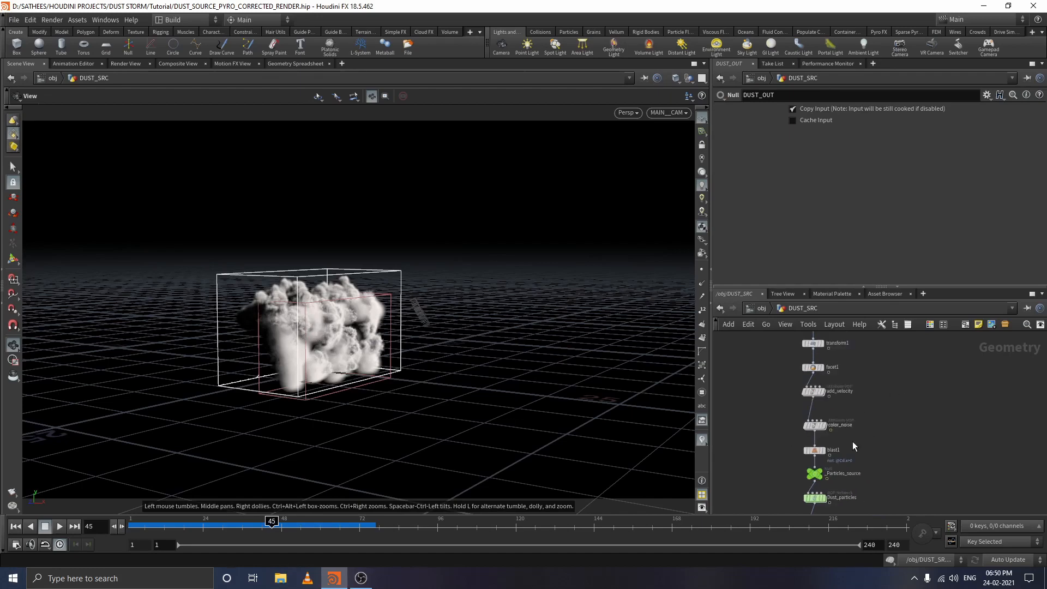
middle_click_drag(852, 442, 853, 449)
middle_click_drag(921, 392, 901, 458)
scroll(872, 381, "up", 3)
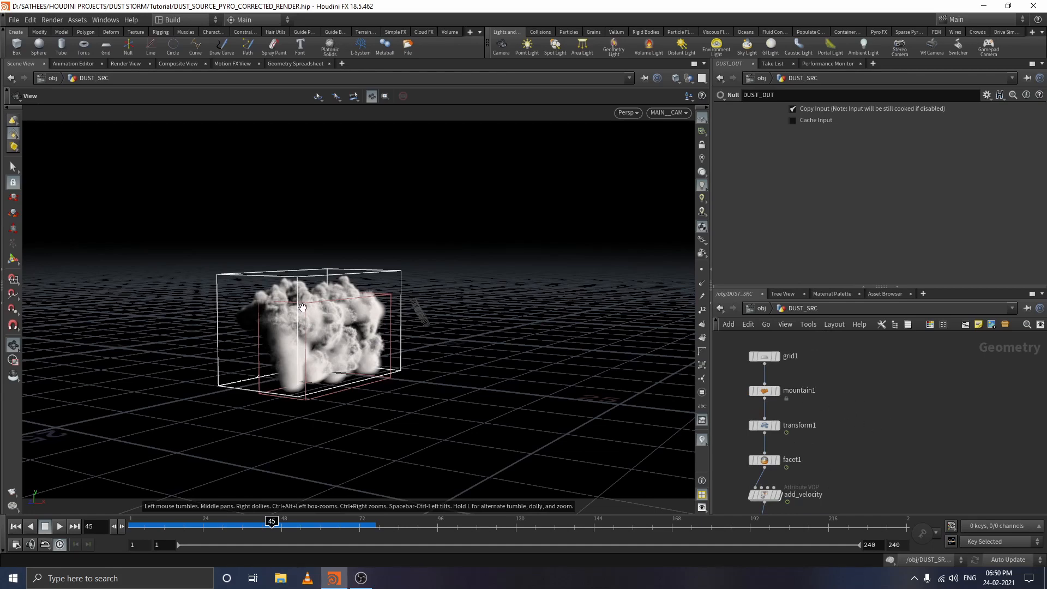
scroll(758, 414, "up", 1)
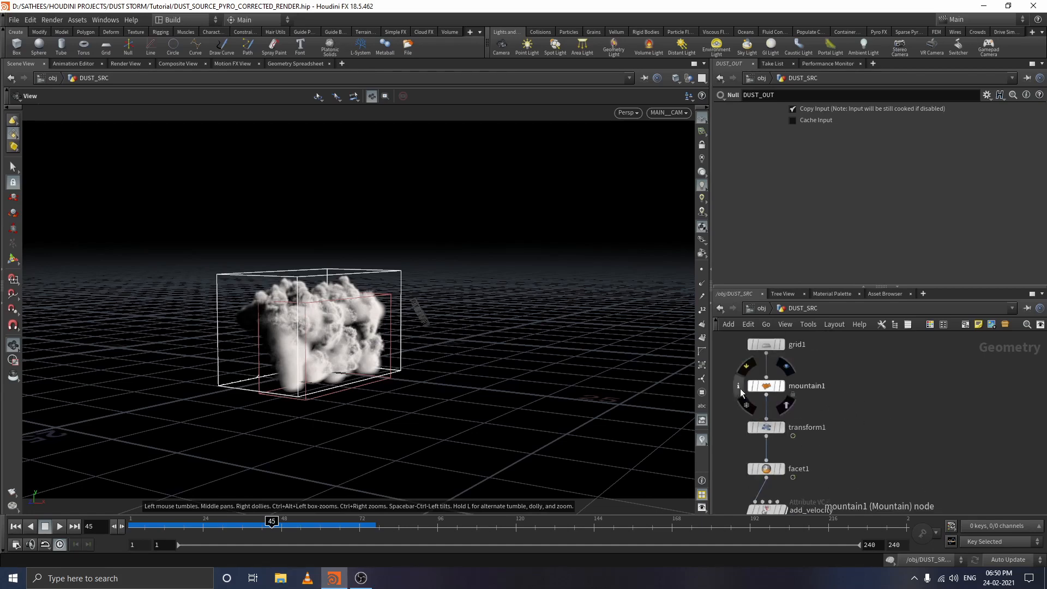
left_click_drag(735, 384, 800, 396)
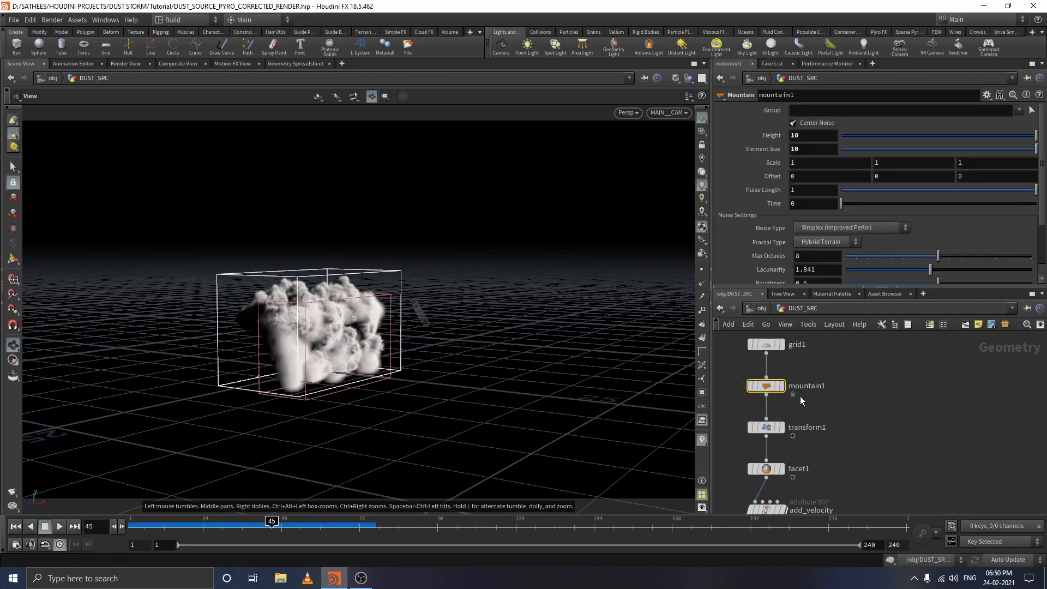
mouse_move(762, 398)
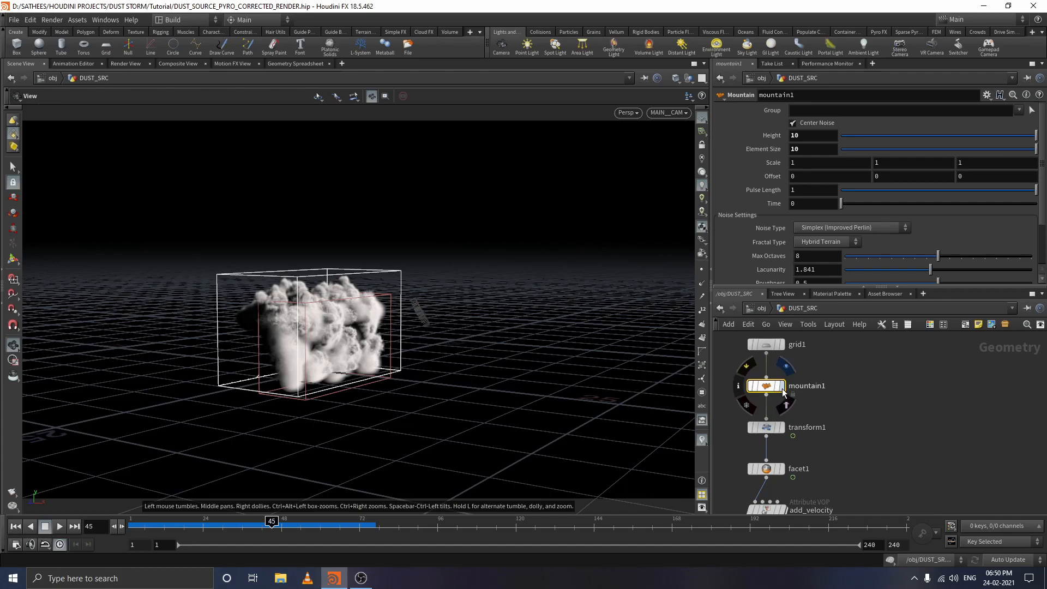
left_click(781, 387)
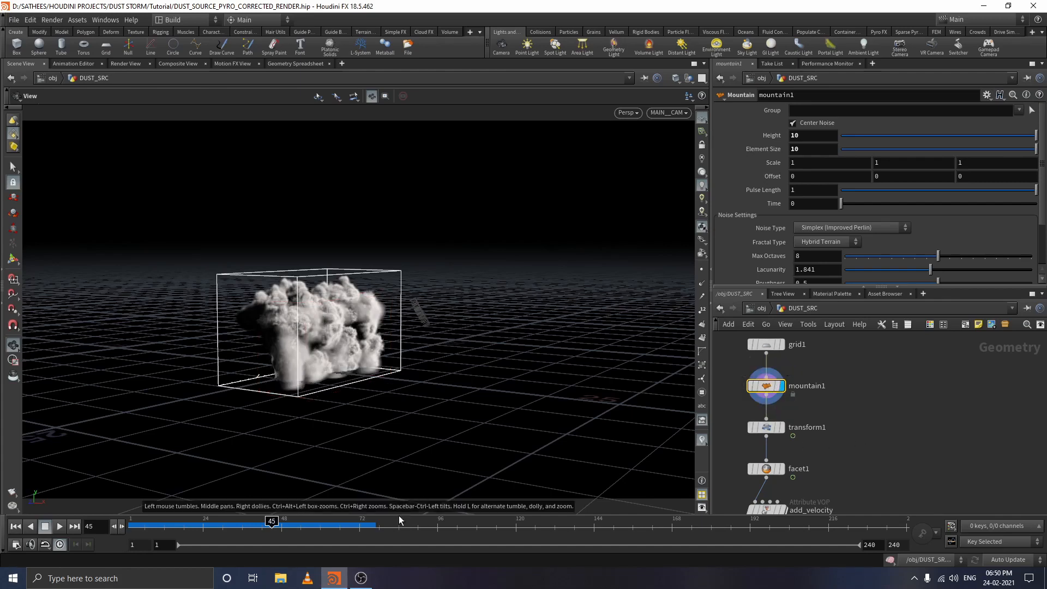
Hide the IMPORT_DUST and DUST_SIM objects at the object level, and go back inside DUST_SRC.
left_click(761, 308)
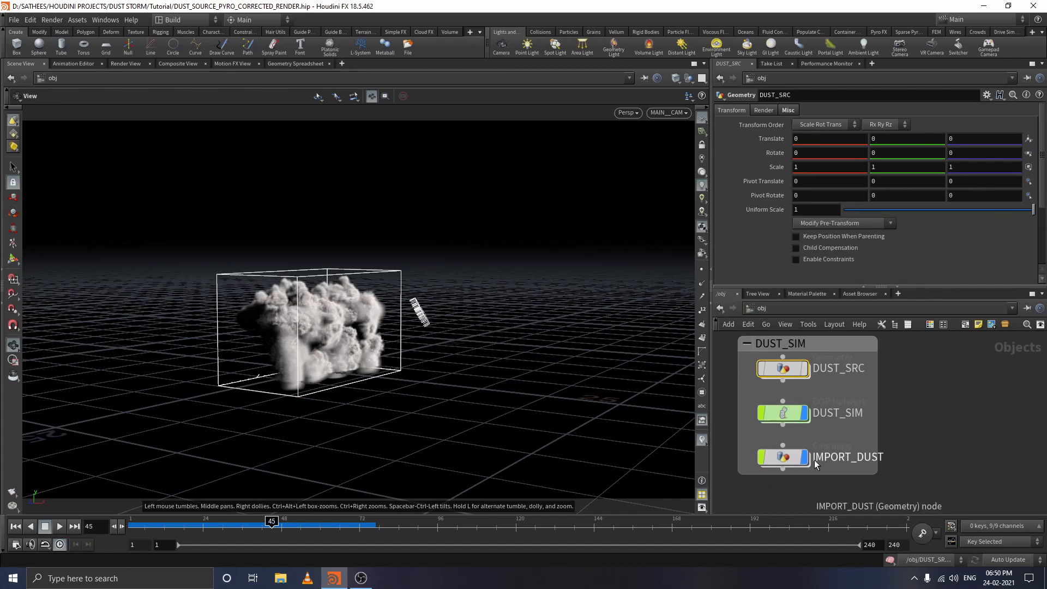
mouse_move(808, 462)
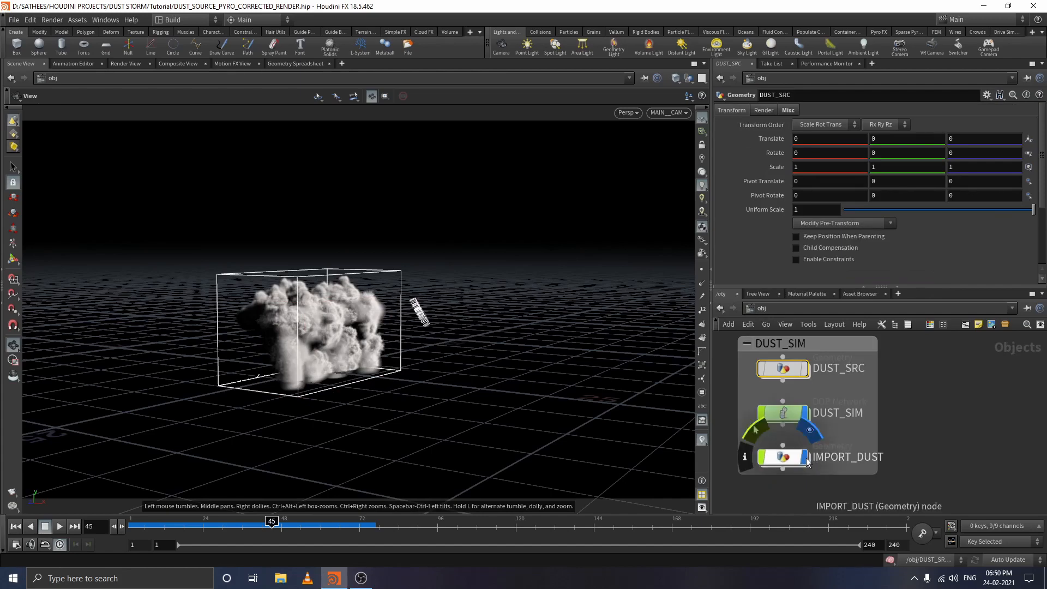
left_click(805, 417)
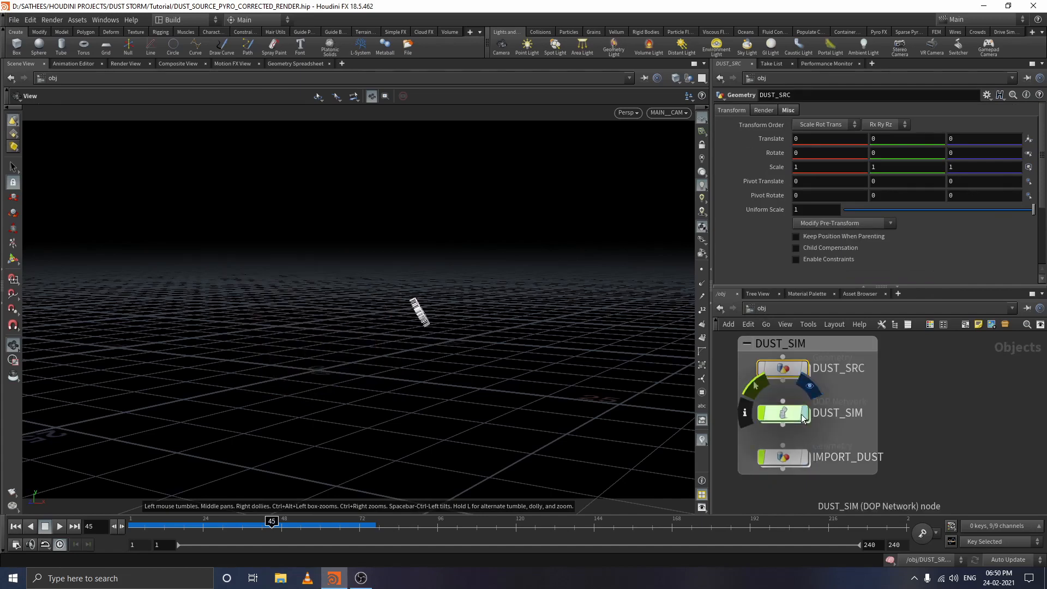
double_click(787, 371)
mouse_move(783, 393)
scroll(302, 398, "up", 6)
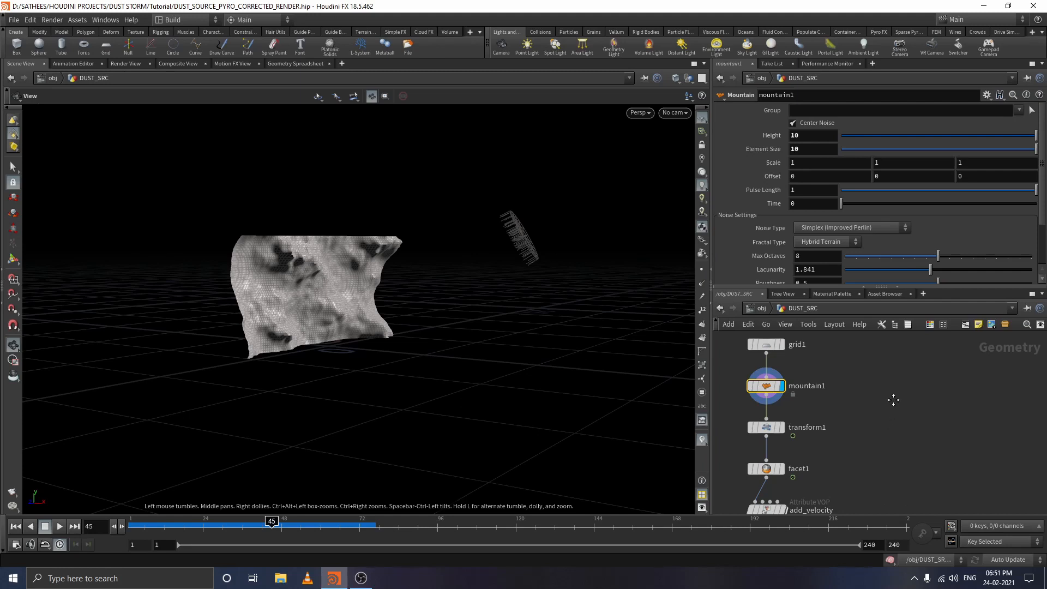
Display the transform1 node's result and review the nodes below it down to the particle source.
middle_click_drag(893, 401, 898, 384)
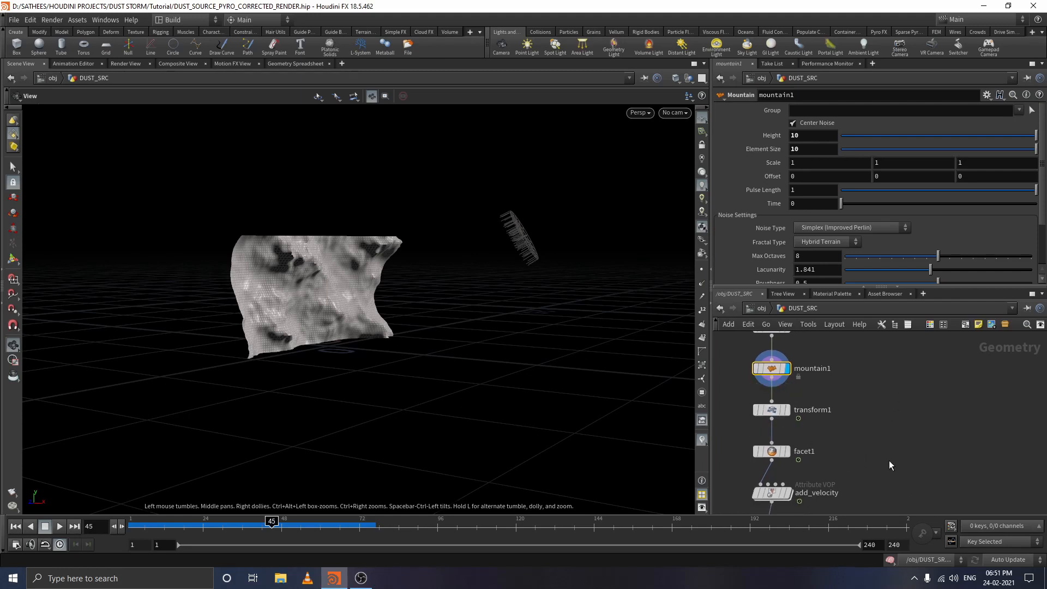
left_click(790, 410)
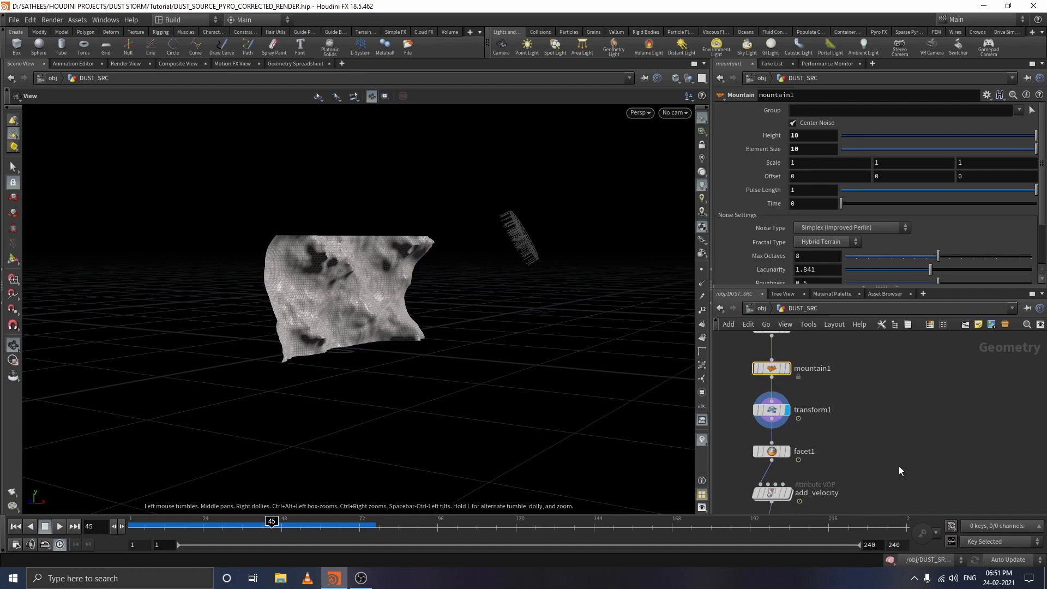
middle_click_drag(901, 472, 911, 368)
middle_click_drag(892, 407, 891, 406)
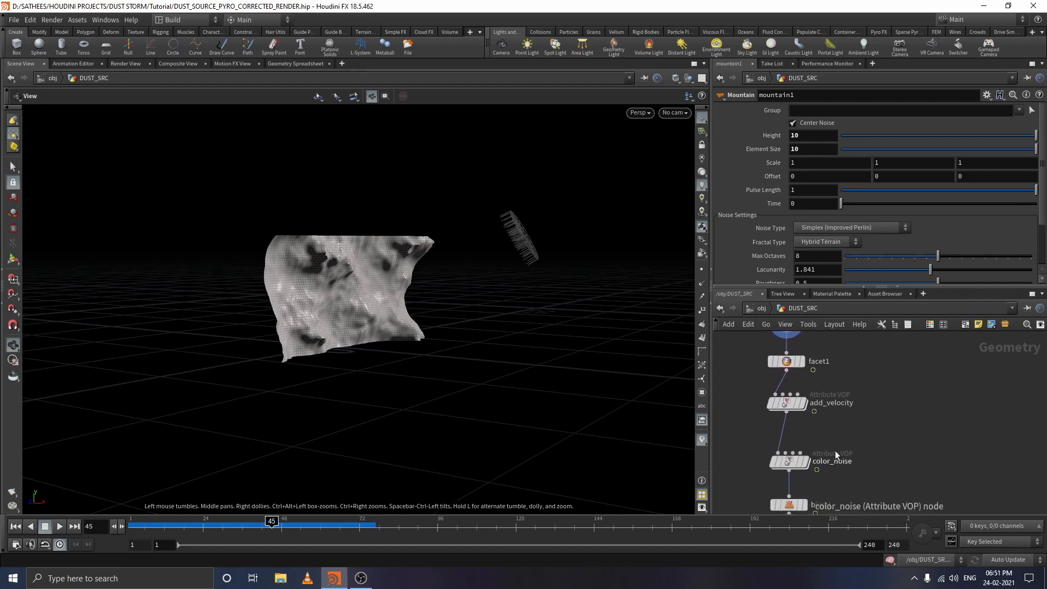
middle_click_drag(836, 450, 819, 377)
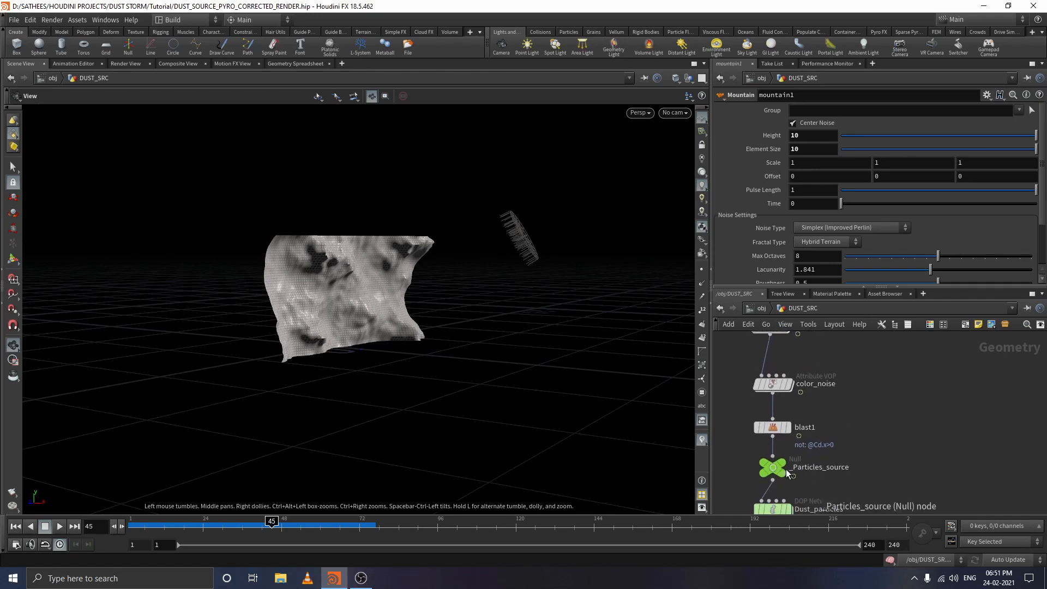
mouse_move(787, 484)
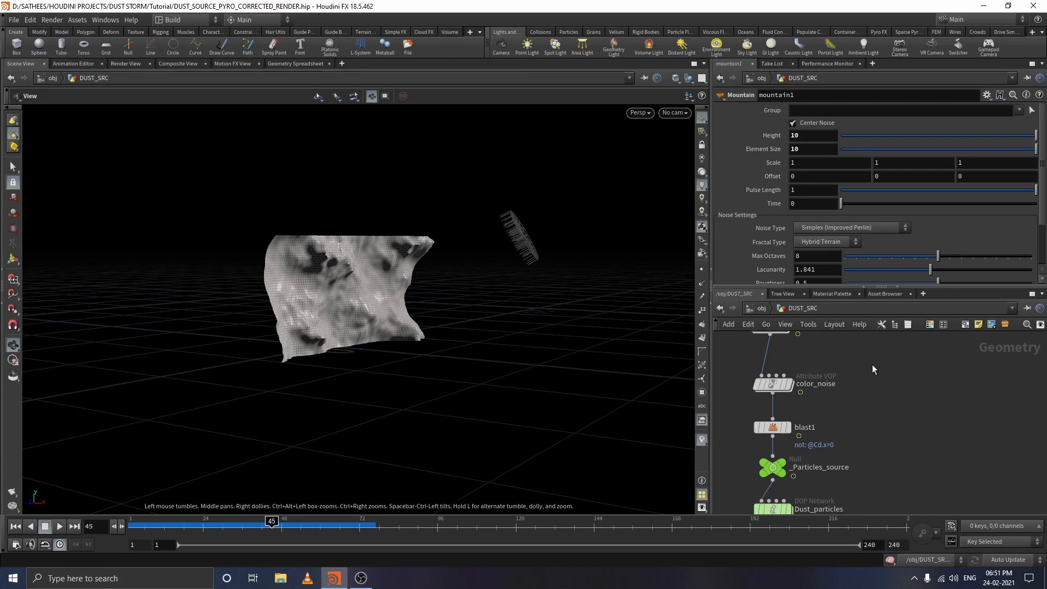
Add a Null node in the empty space beside the facet1 node and name it CTRL.
middle_click_drag(864, 424, 856, 486)
middle_click_drag(884, 384, 899, 420)
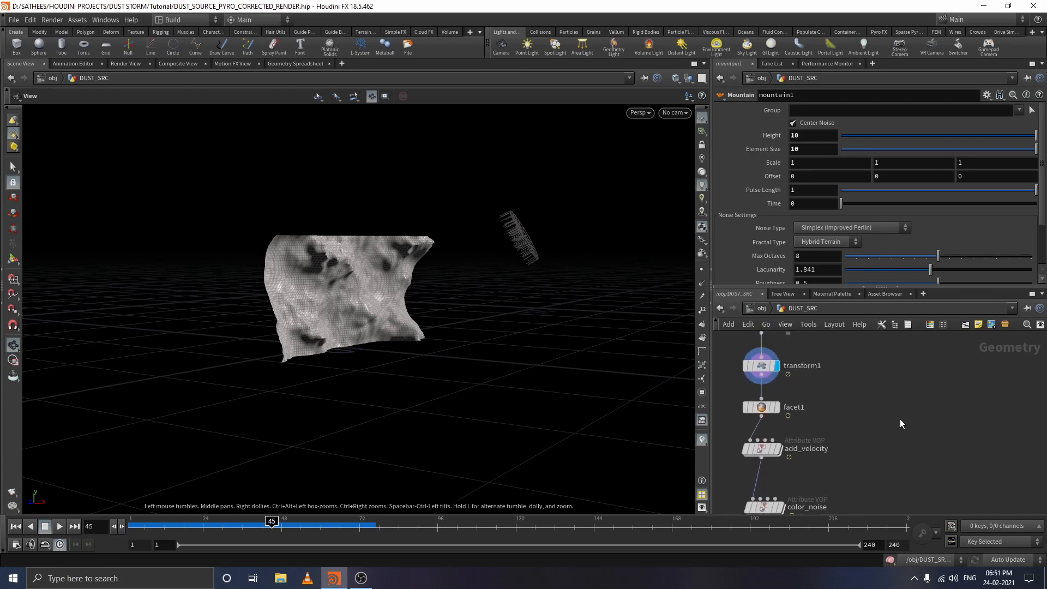
key("Tab")
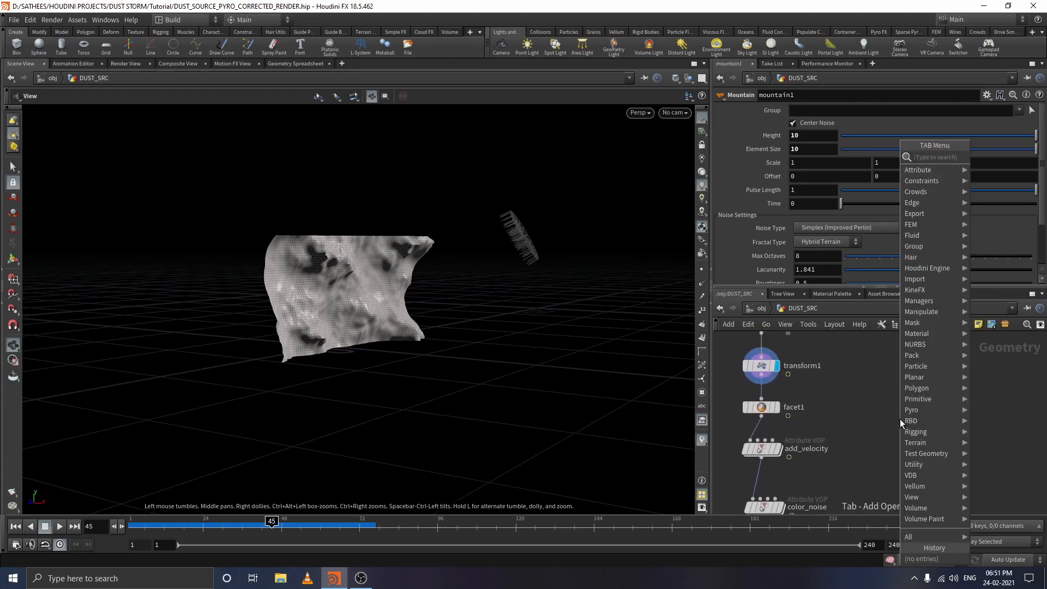
type("nu")
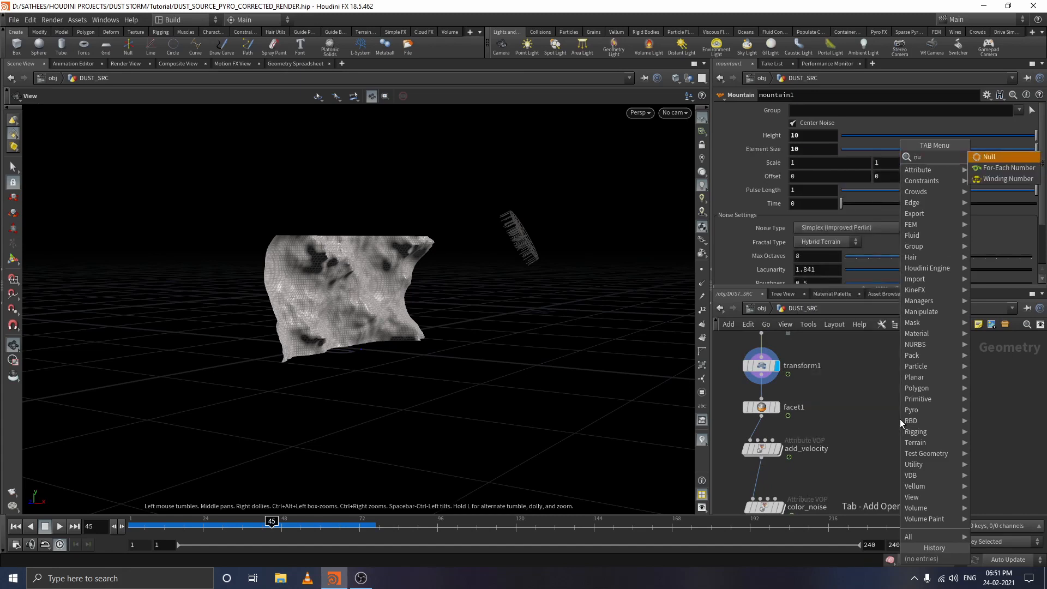
key("Return")
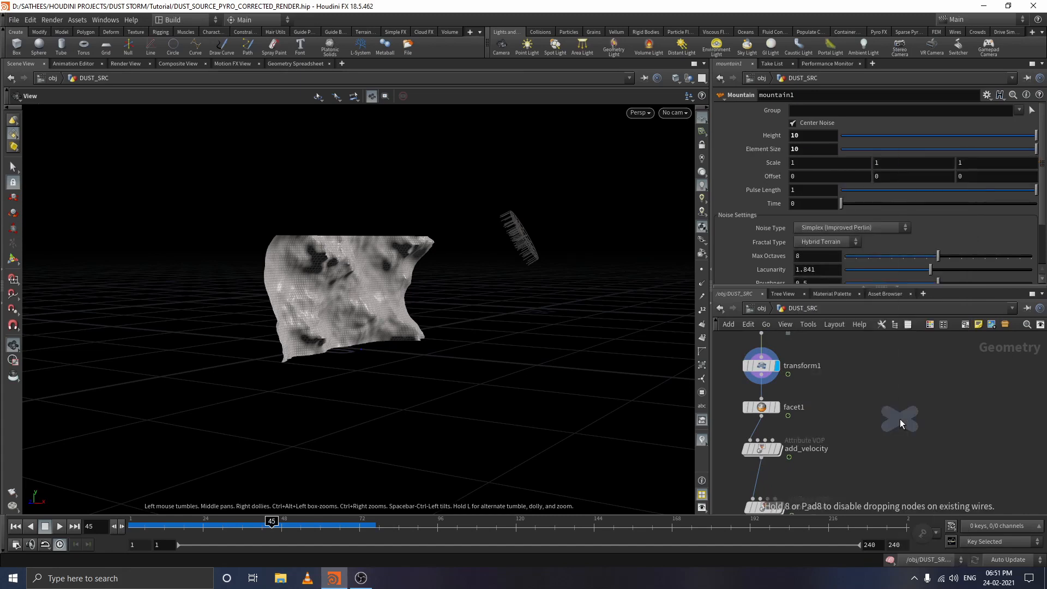
left_click(918, 406)
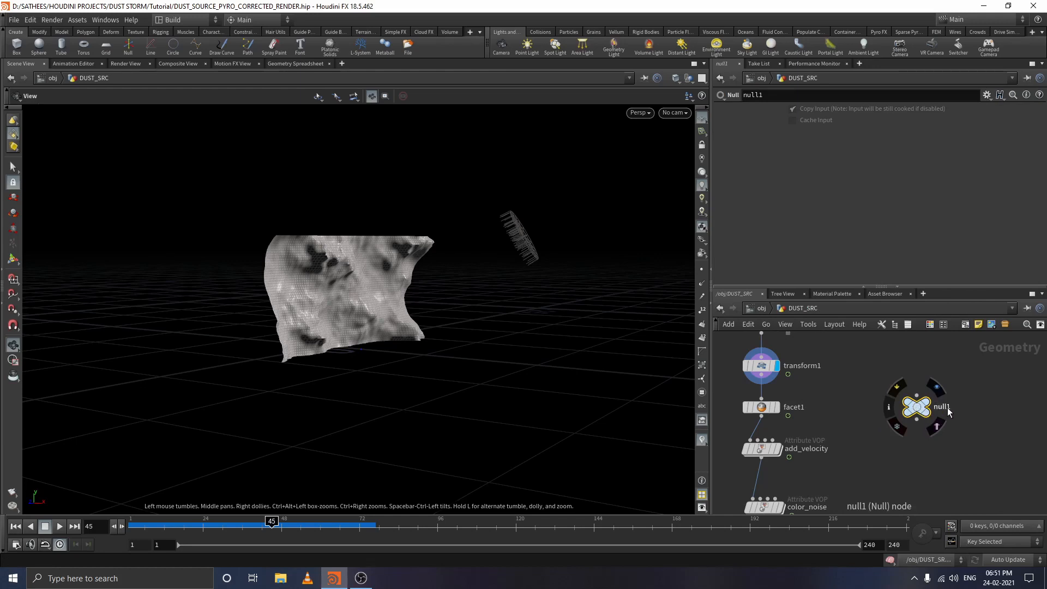
double_click(944, 407)
type("CTRL")
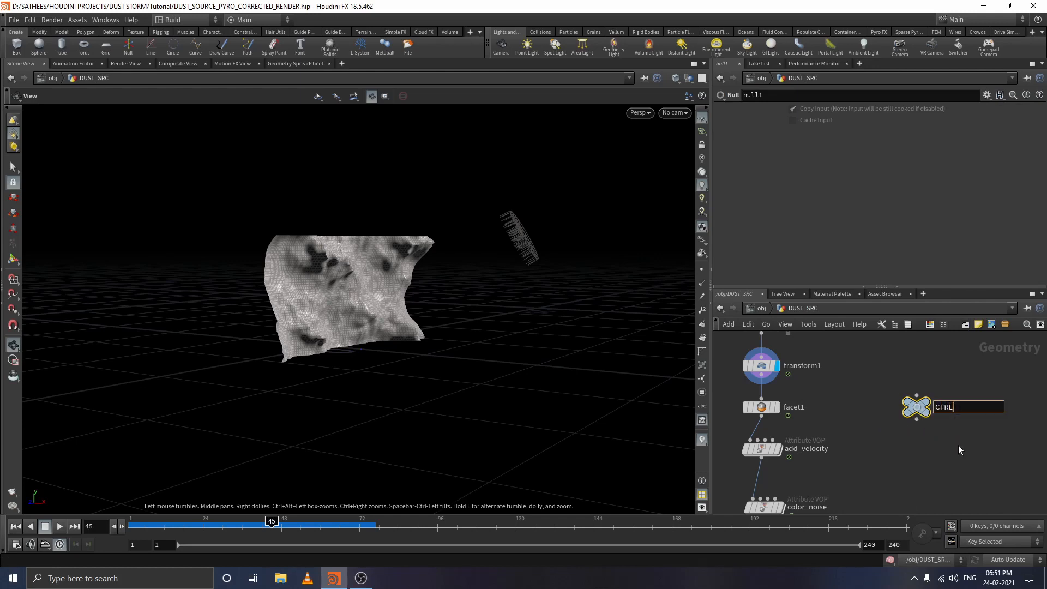
key("Return")
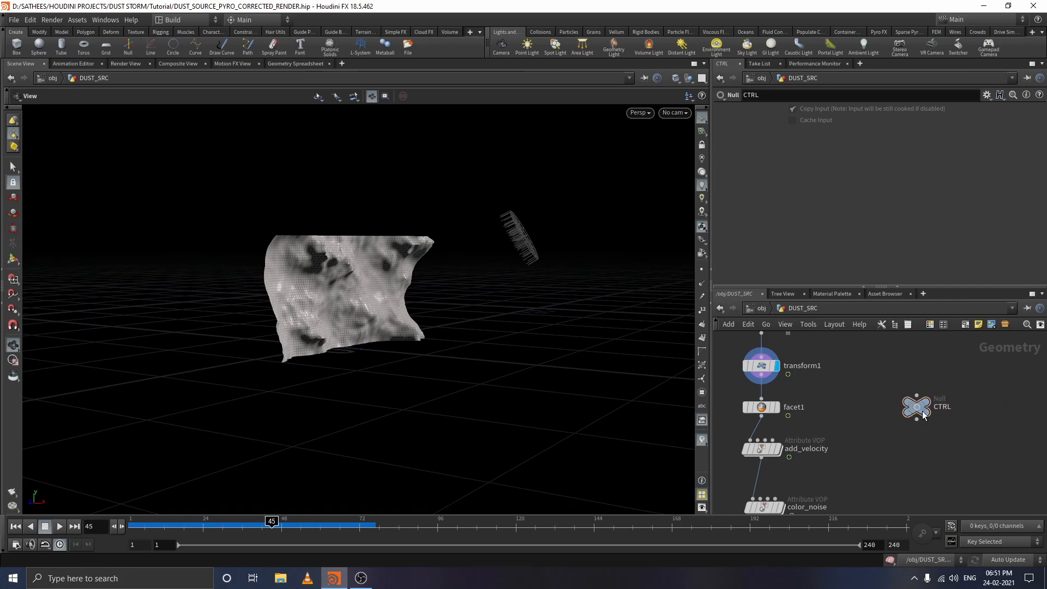
Colour the CTRL null node red using the network colour palette.
mouse_move(925, 412)
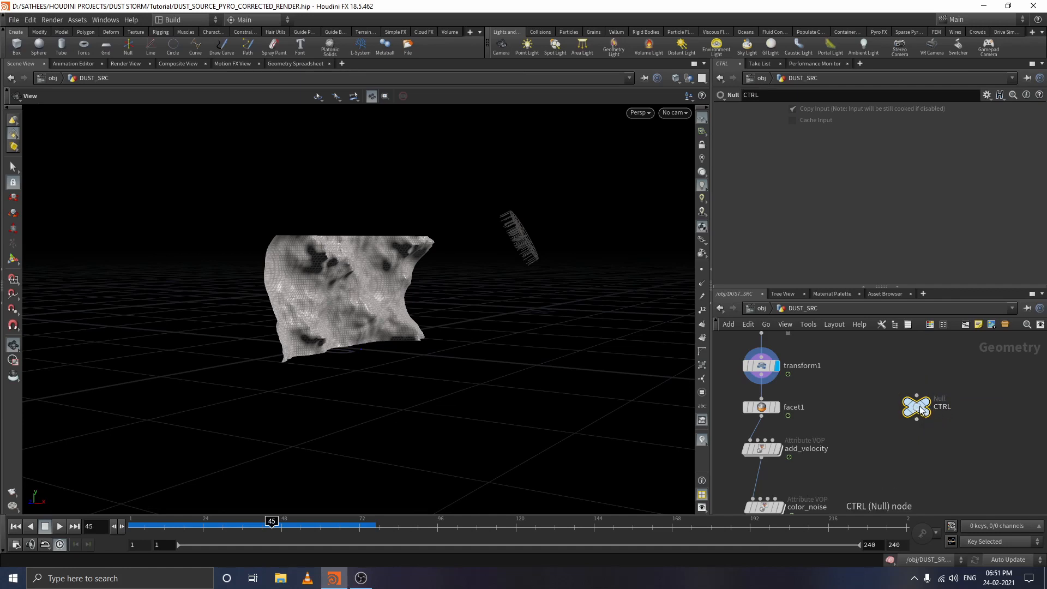
key("c")
left_click(972, 440)
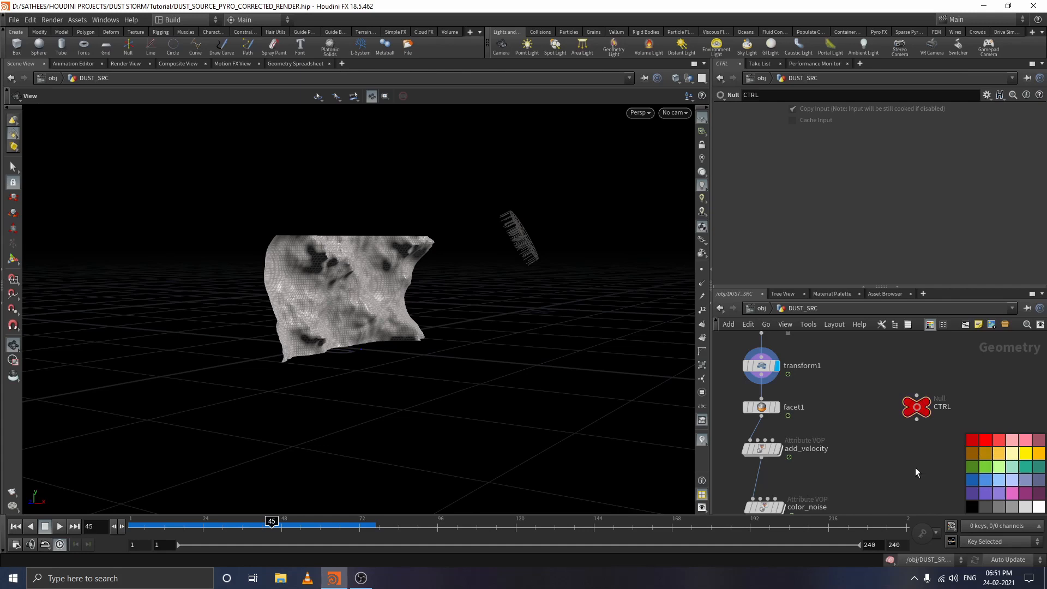
scroll(905, 454, "down", 3)
key("c")
Open the parameter interface editor for the CTRL null and make its Copy Input and Cache Input parameters invisible.
scroll(885, 404, "up", 4)
middle_click_drag(885, 404, 906, 415)
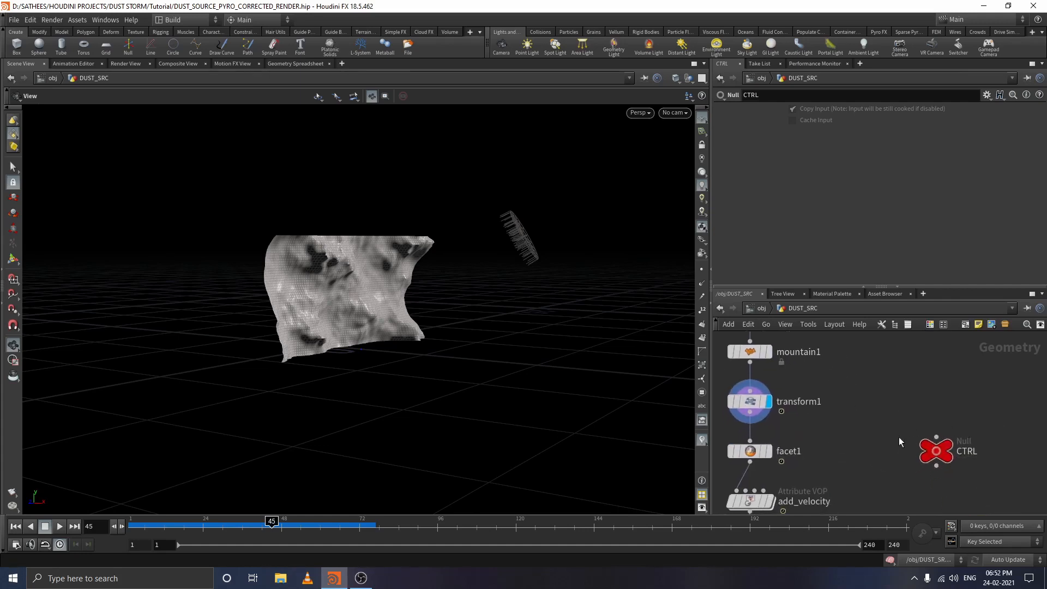
left_click_drag(900, 438, 916, 439)
left_click_drag(953, 470, 1009, 486)
left_click(987, 95)
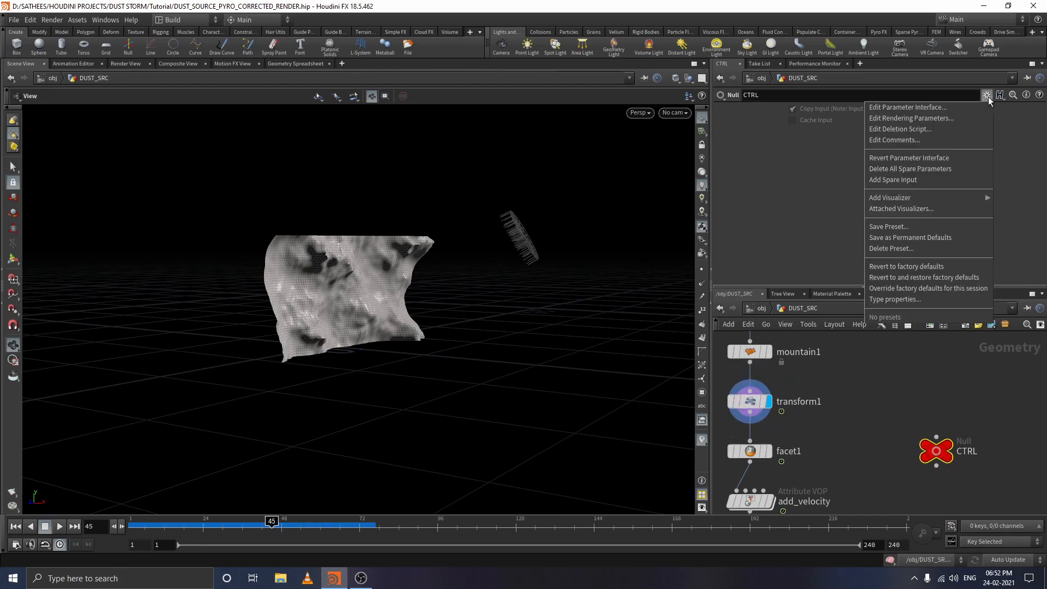
left_click(956, 106)
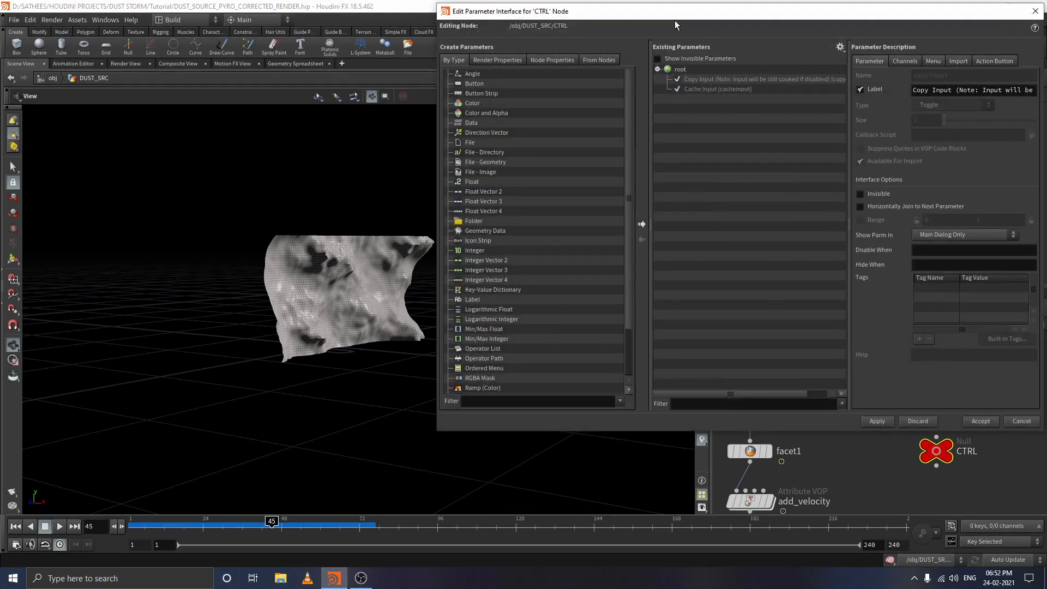
left_click_drag(675, 17, 565, 61)
left_click(608, 120)
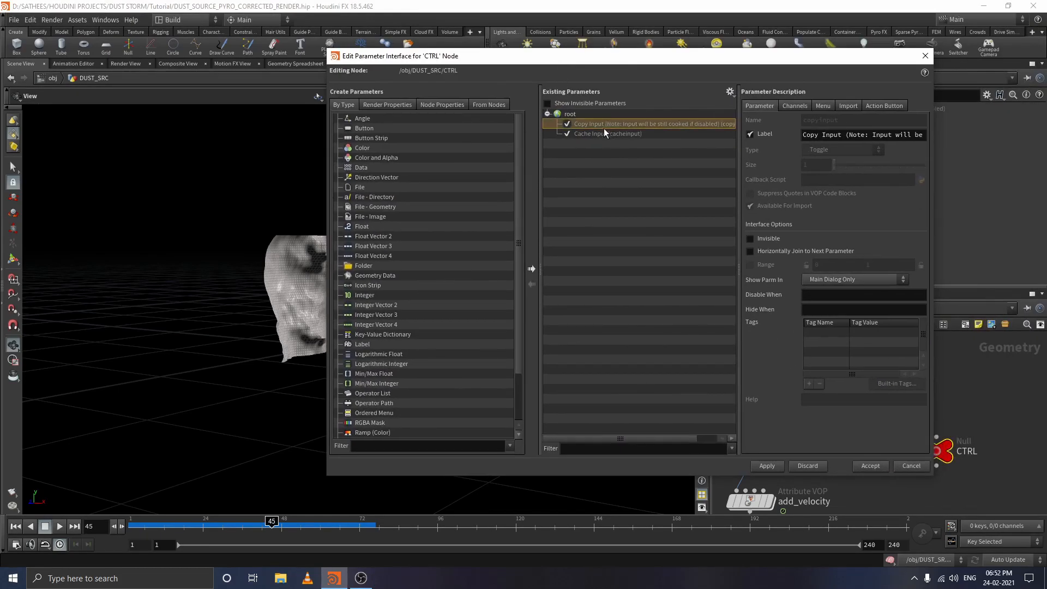
left_click(604, 130, "shift")
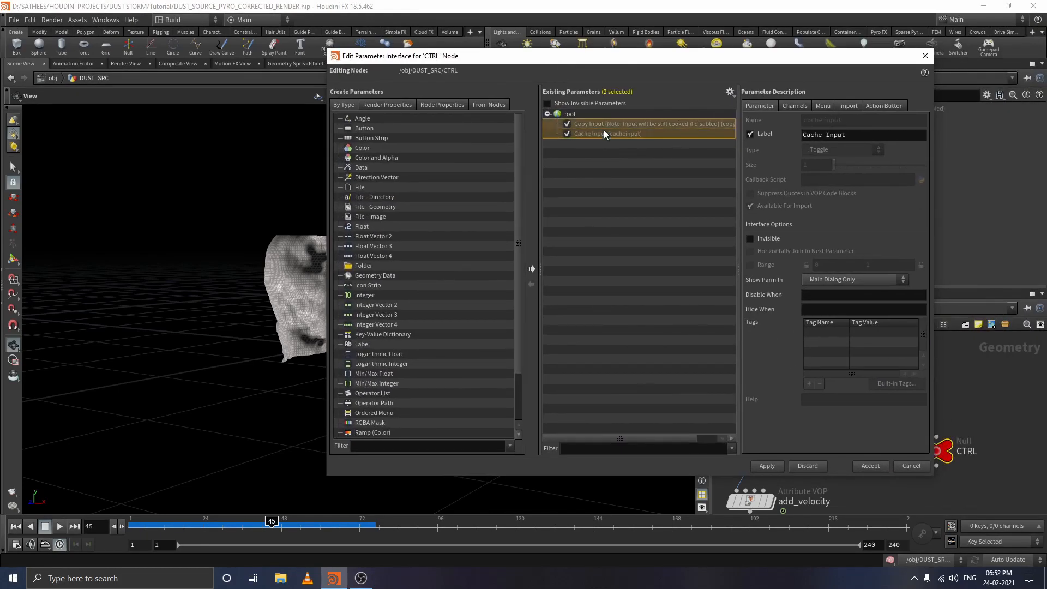
left_click(752, 240)
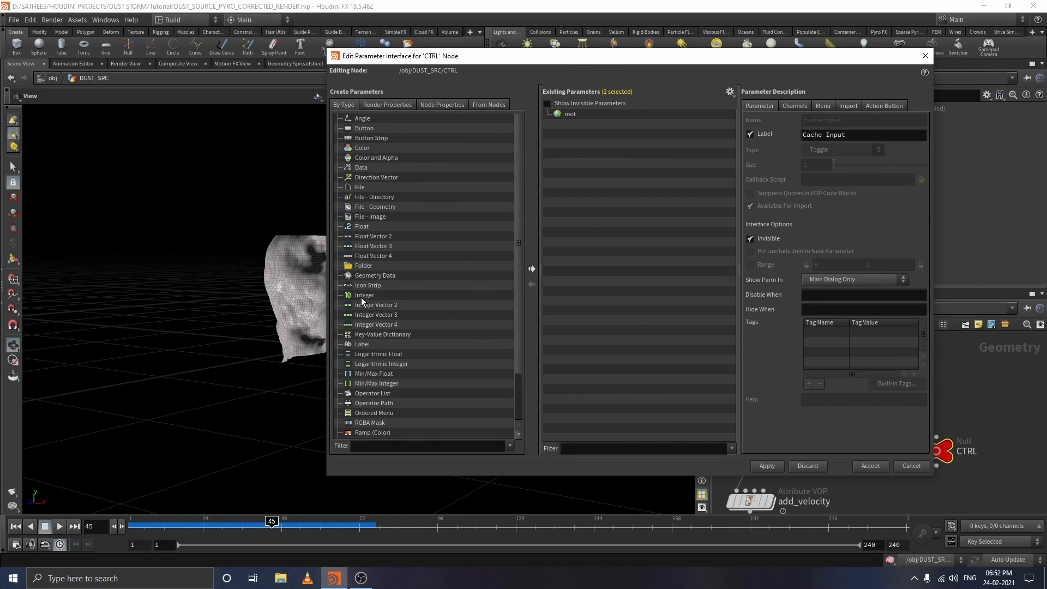
Add an Integer parameter to the CTRL null with both label and name set to SEED, and accept the interface changes.
left_click_drag(362, 299, 575, 126)
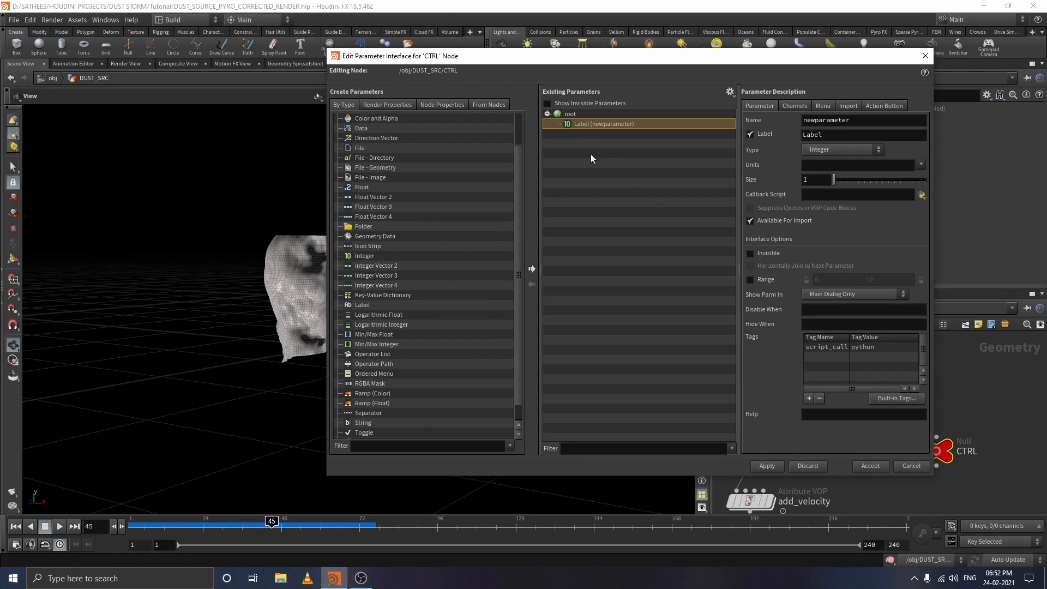
double_click(845, 133)
type("SEED")
left_click_drag(826, 138, 727, 136)
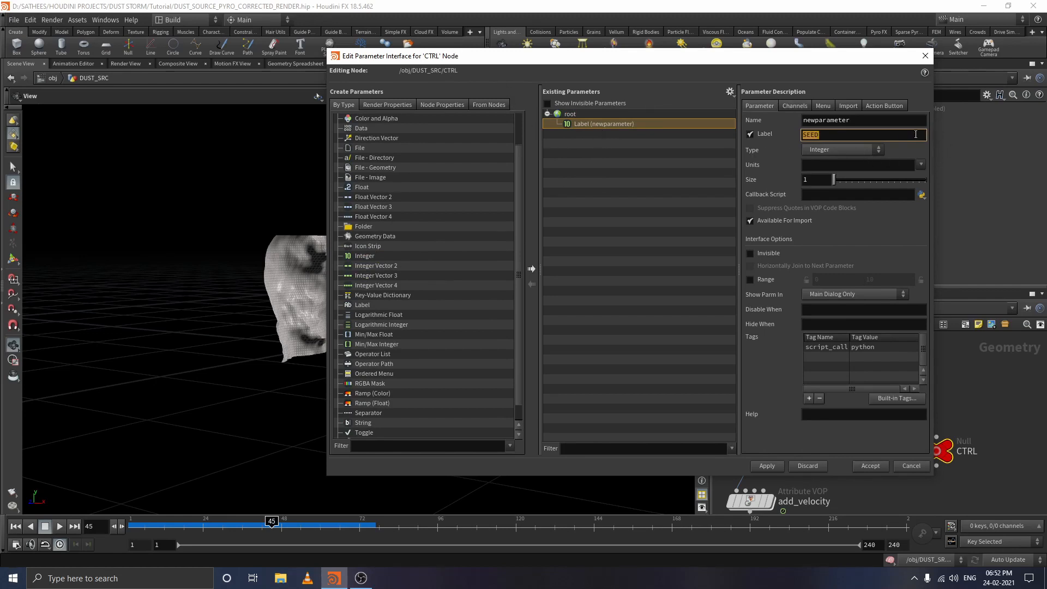
key("ctrl+c")
double_click(840, 120)
key("ctrl+v")
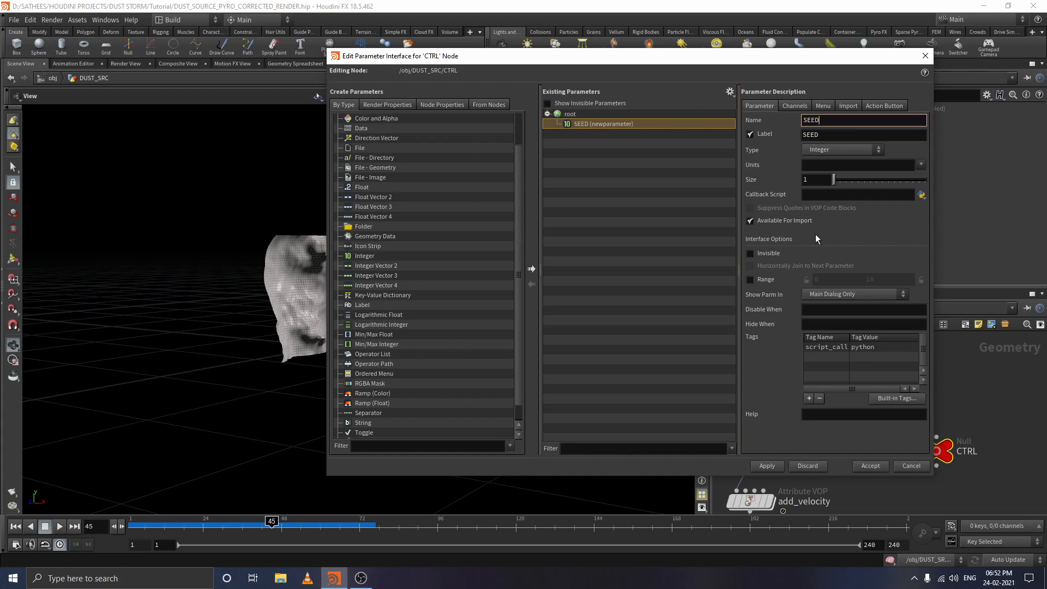
key("Return")
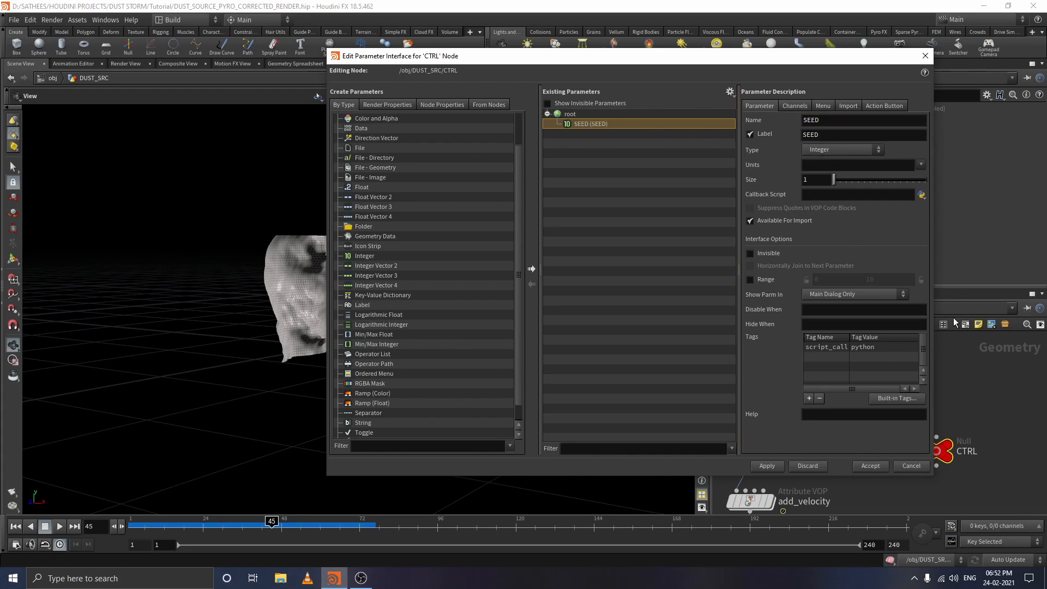
left_click(872, 467)
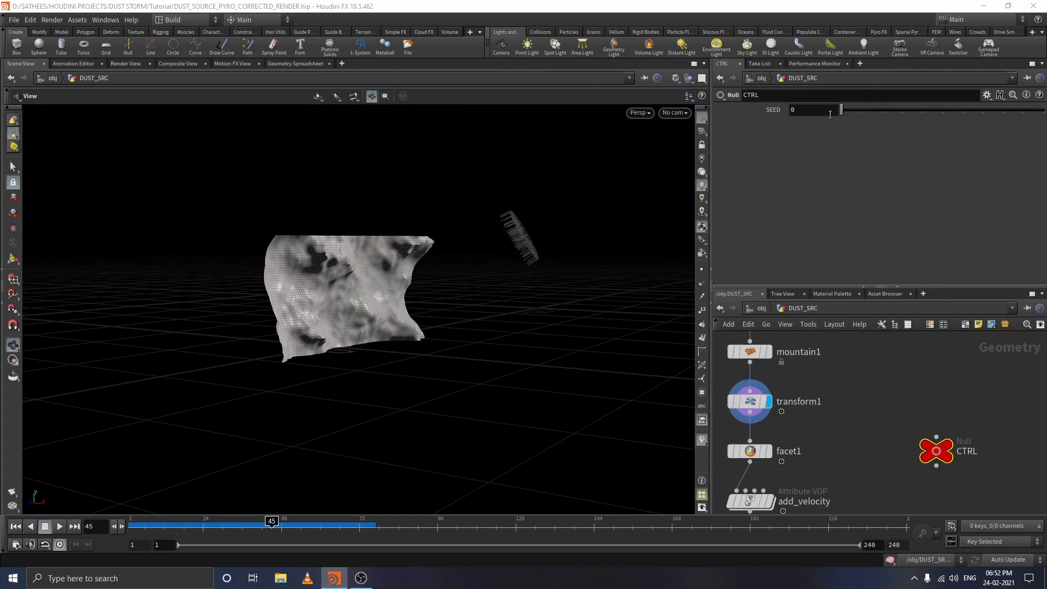
Test the SEED slider on CTRL, return it to 0, and copy the SEED parameter for referencing.
mouse_move(842, 110)
left_mouse_down()
mouse_move(921, 112)
mouse_move(843, 111)
left_mouse_up()
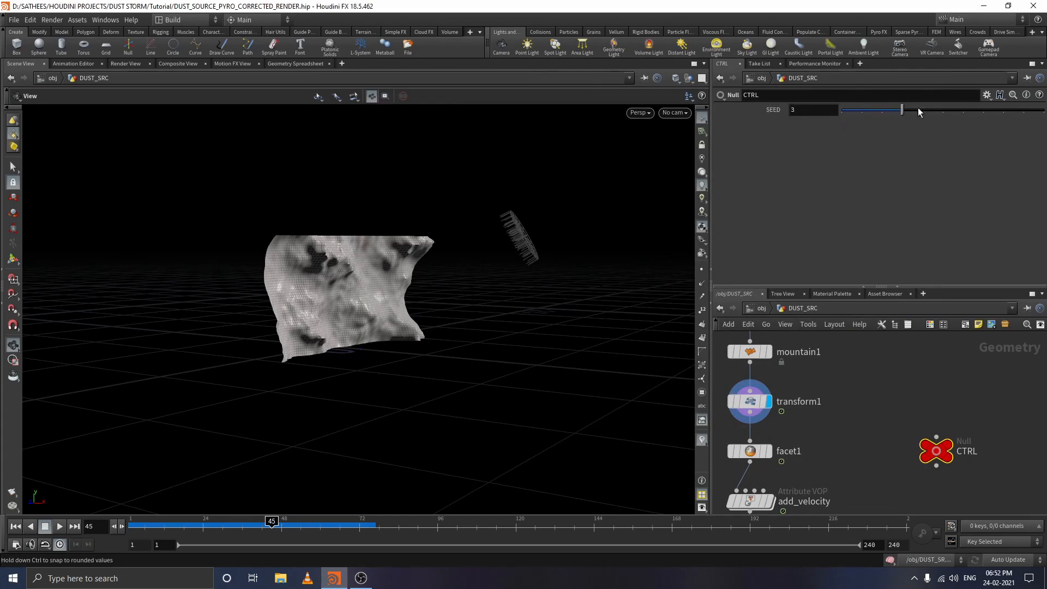
left_click_drag(918, 107, 804, 115)
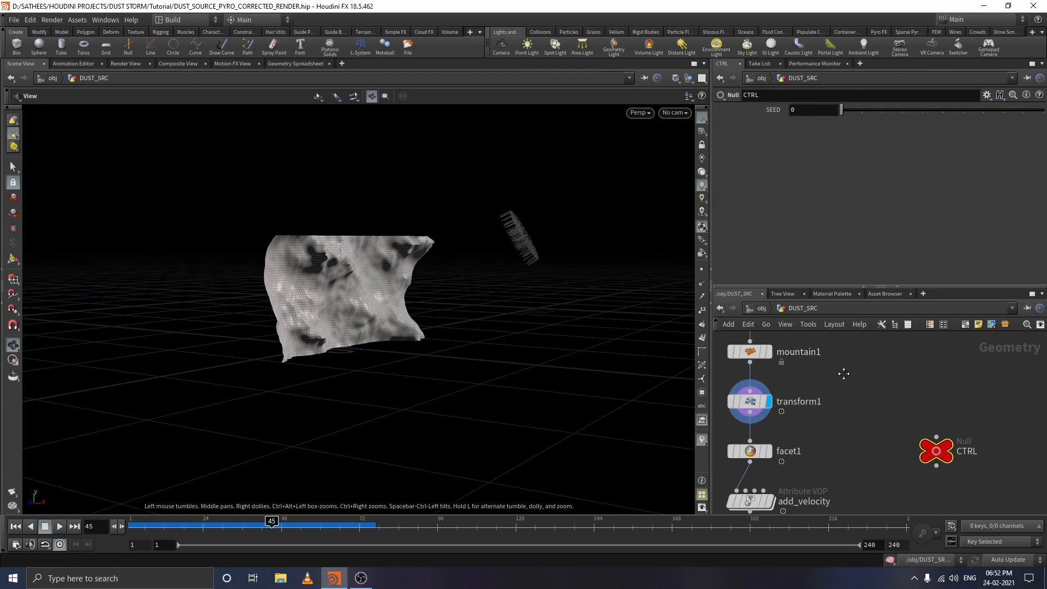
middle_click_drag(844, 374, 836, 444)
right_click(765, 108)
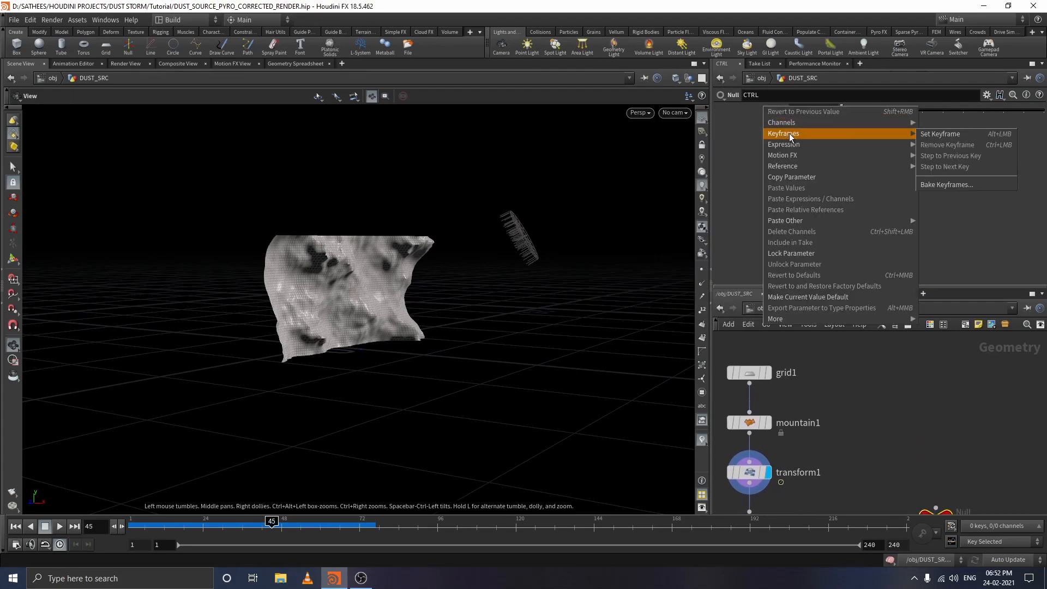
left_click(801, 178)
Enter the expression $T/20 for the Time parameter of the mountain1 node.
middle_click_drag(838, 431, 913, 376)
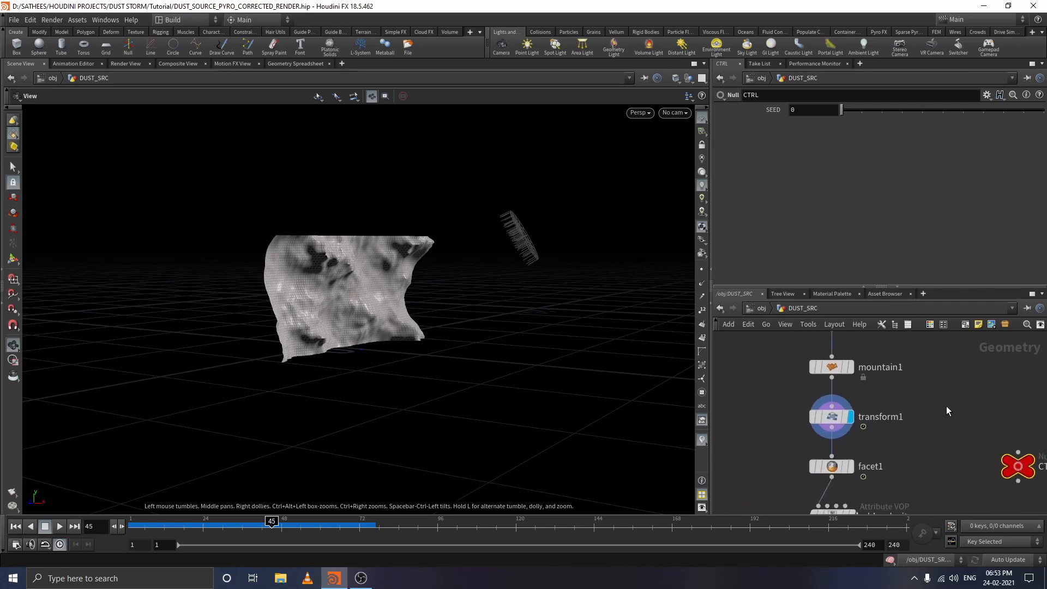
middle_click_drag(948, 409, 899, 442)
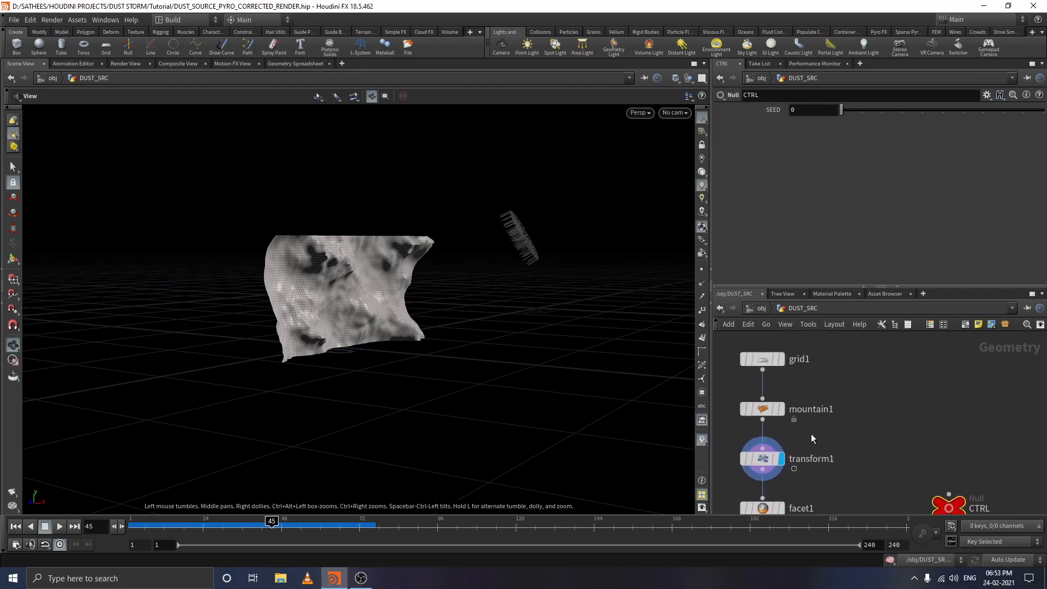
left_click(762, 408)
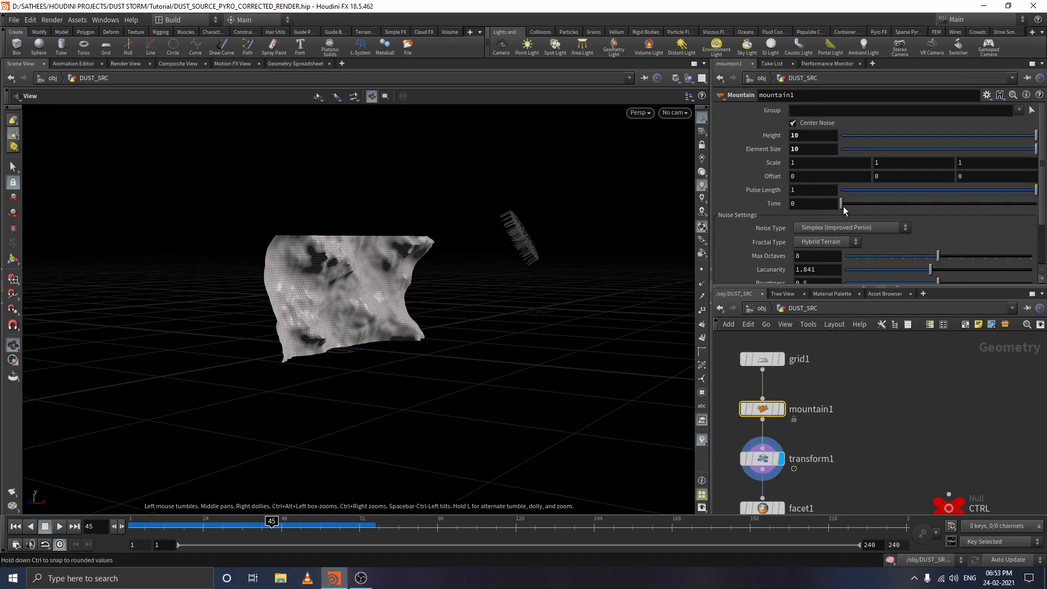
left_click_drag(844, 210, 764, 208)
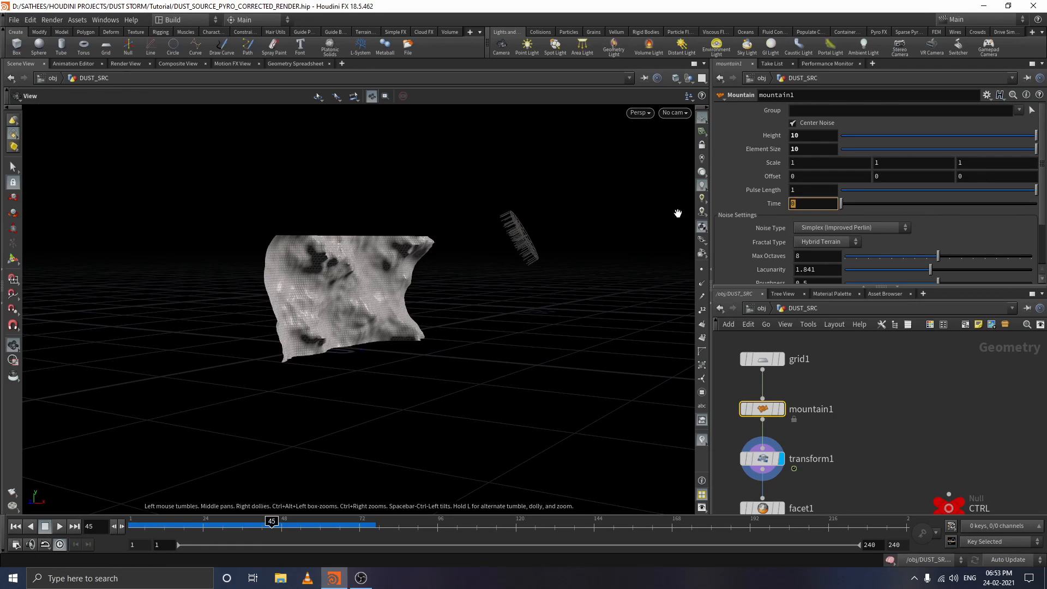
type("$T")
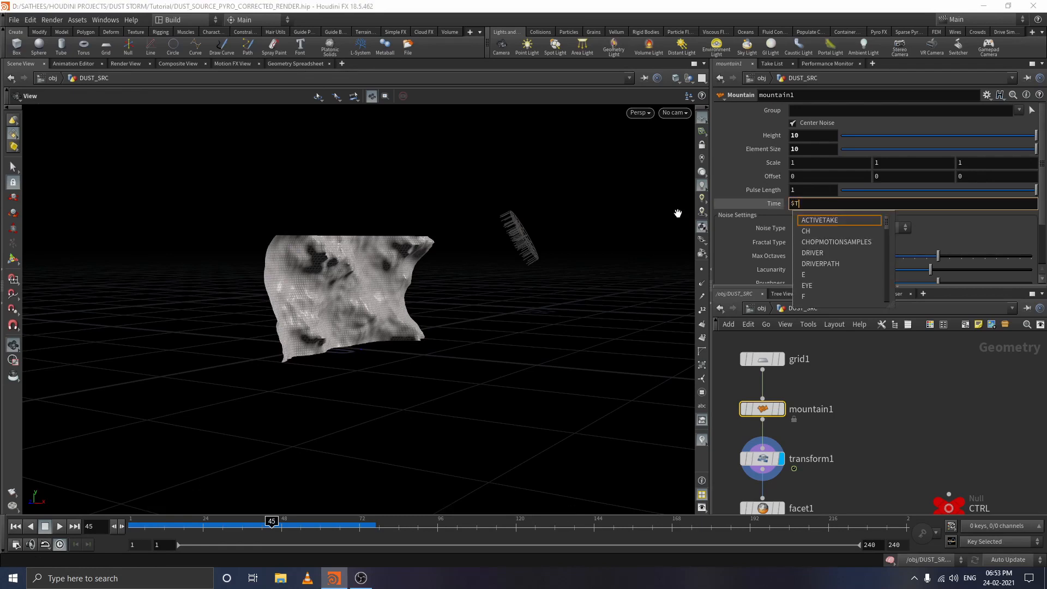
type("/")
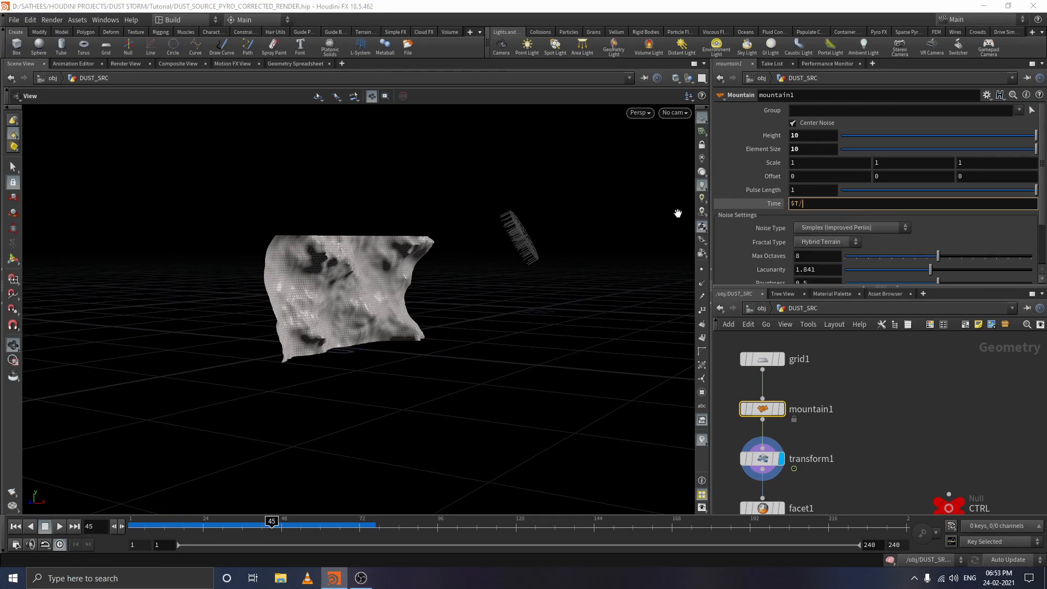
type("20")
Extend mountain1's Time expression with a relative reference to CTRL's SEED, making it $T/20+ch("../CTRL/SEED").
right_click(851, 206)
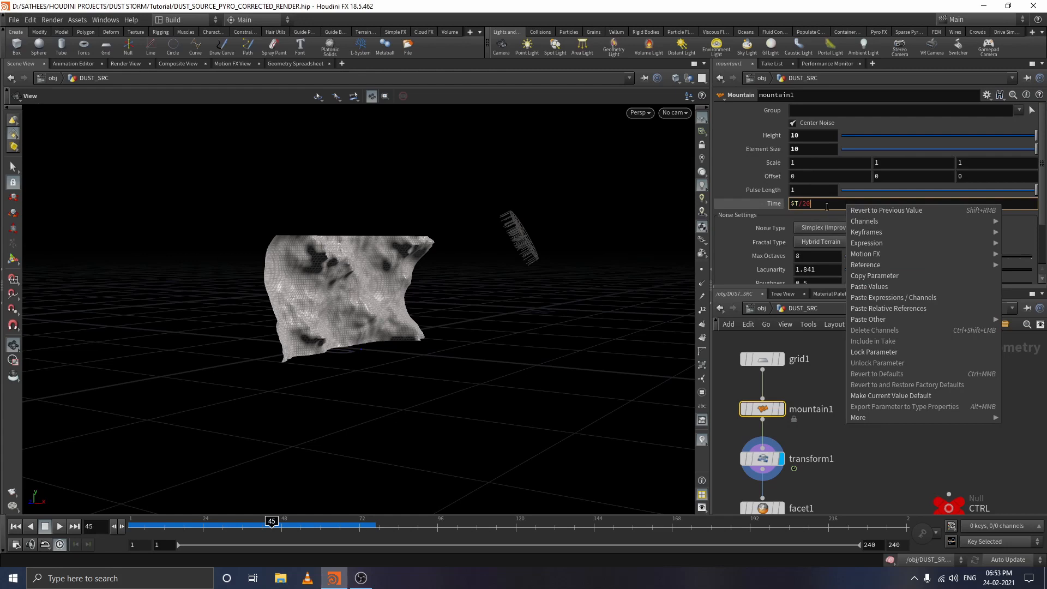
left_click(827, 207)
type("+")
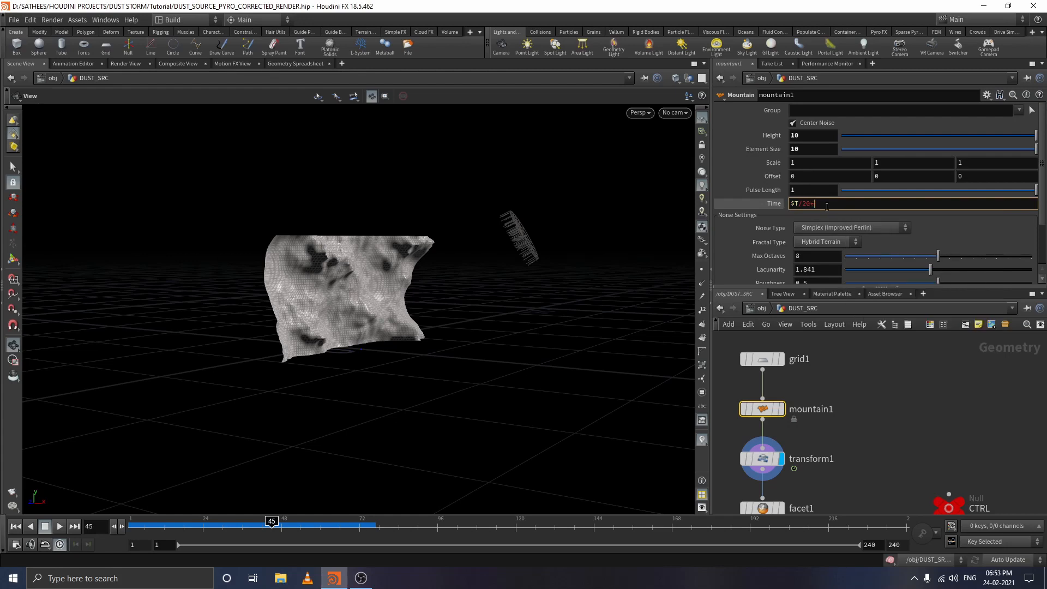
right_click(827, 207)
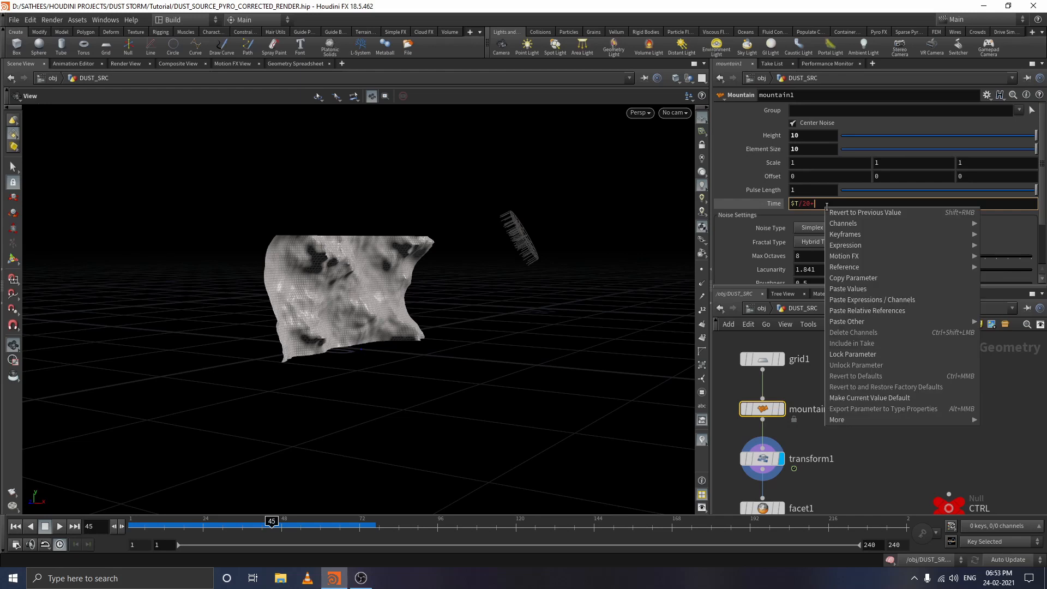
left_click(869, 310)
key("Return")
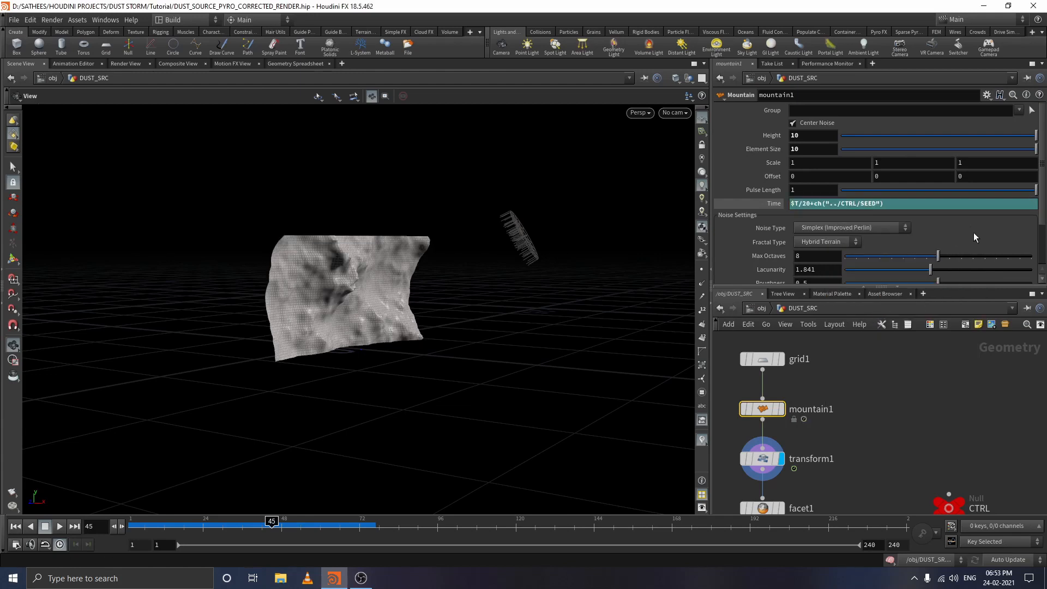
left_click(773, 203)
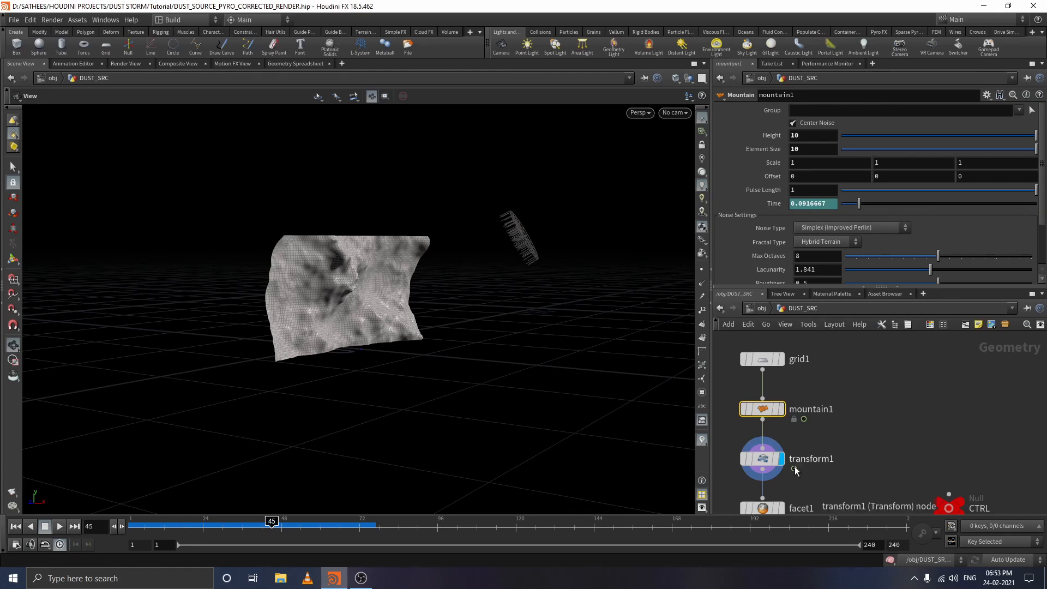
Move the CTRL null up beside mountain1 and test its SEED slider, returning it to 0.
left_click_drag(951, 505, 921, 416)
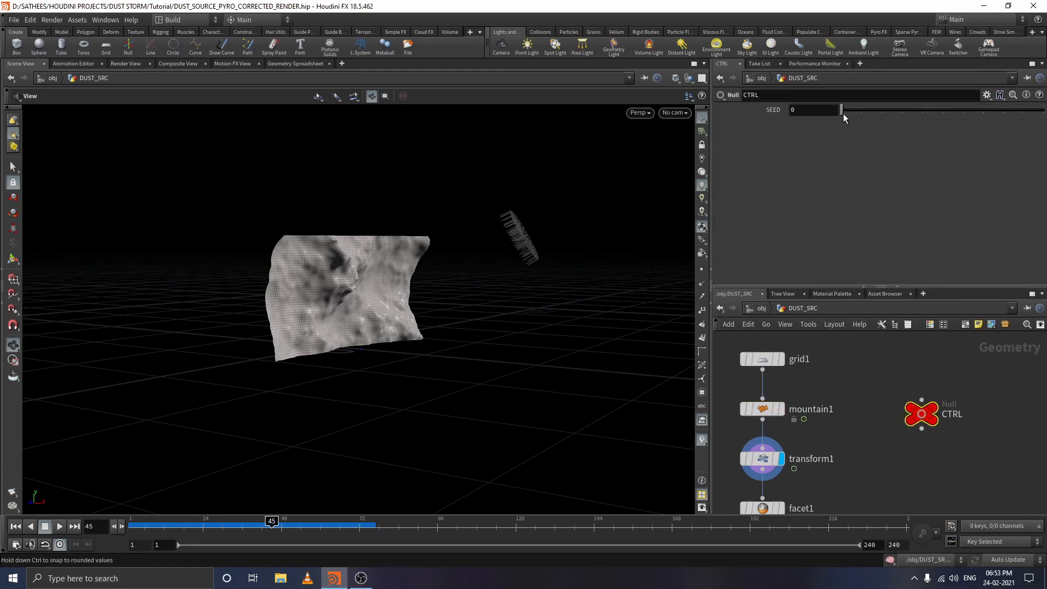
mouse_move(843, 112)
left_mouse_down()
mouse_move(917, 120)
mouse_move(836, 129)
left_mouse_up()
scroll(869, 435, "down", 1)
Set the Z value of transform1's Translate to 1.2.
middle_click_drag(811, 474, 808, 392)
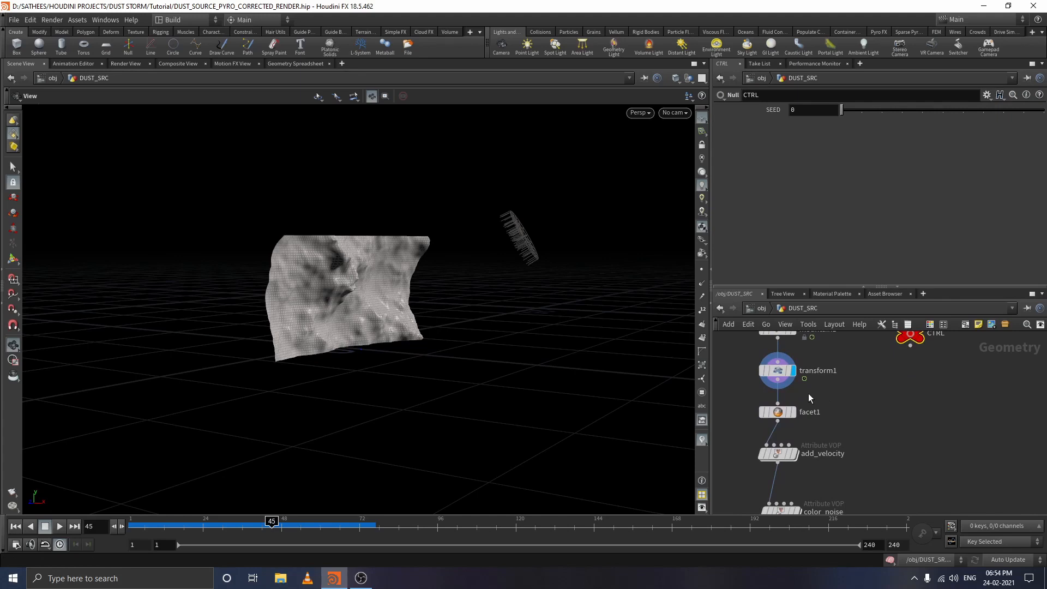
mouse_move(868, 397)
middle_mouse_down()
mouse_move(886, 431)
mouse_move(900, 425)
mouse_move(882, 389)
middle_mouse_up()
left_click(778, 370)
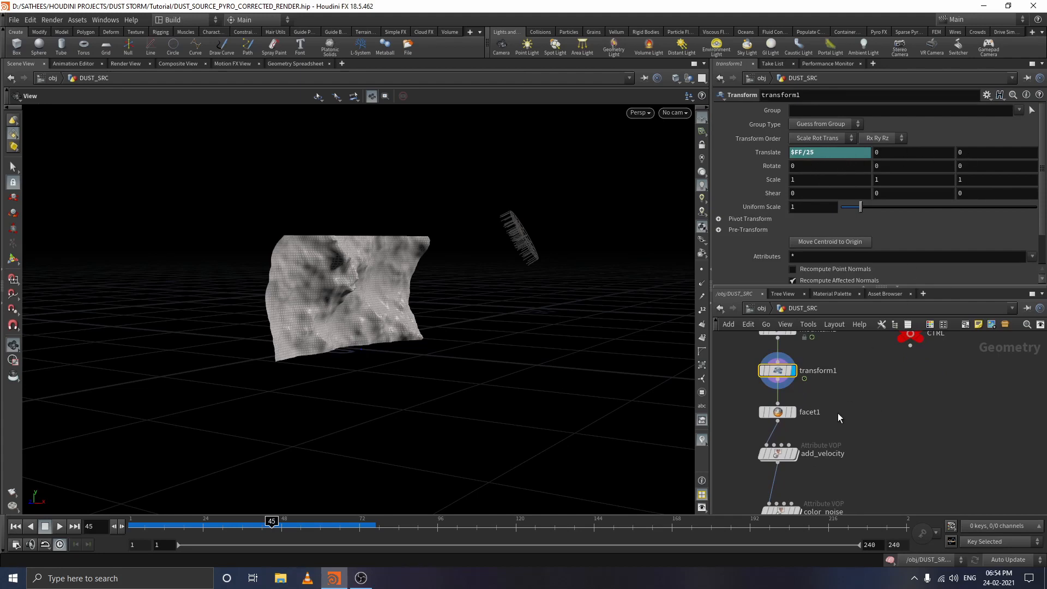
middle_click_drag(838, 414, 825, 382)
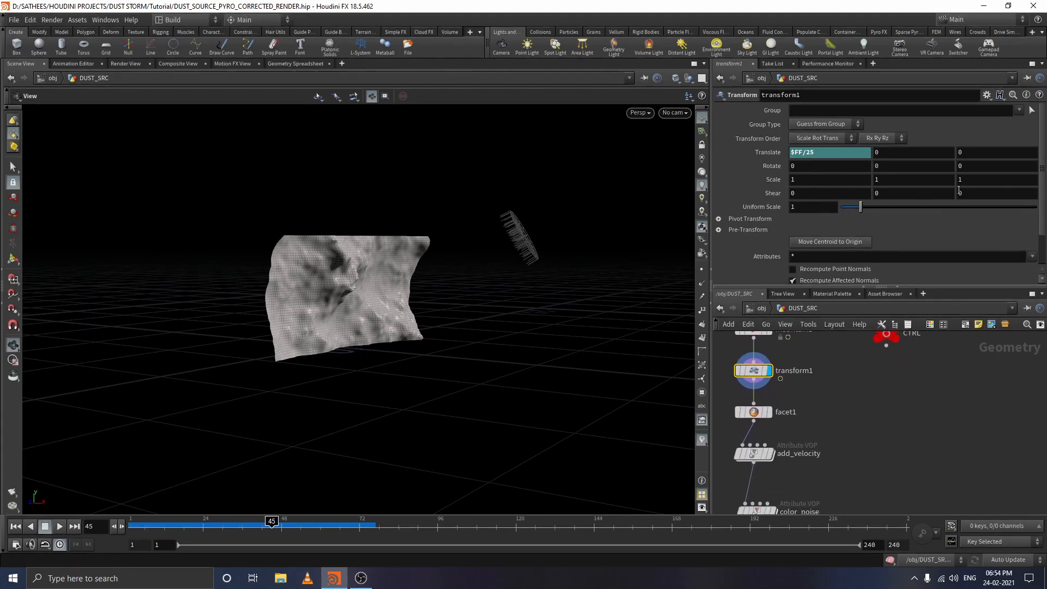
left_click(960, 153)
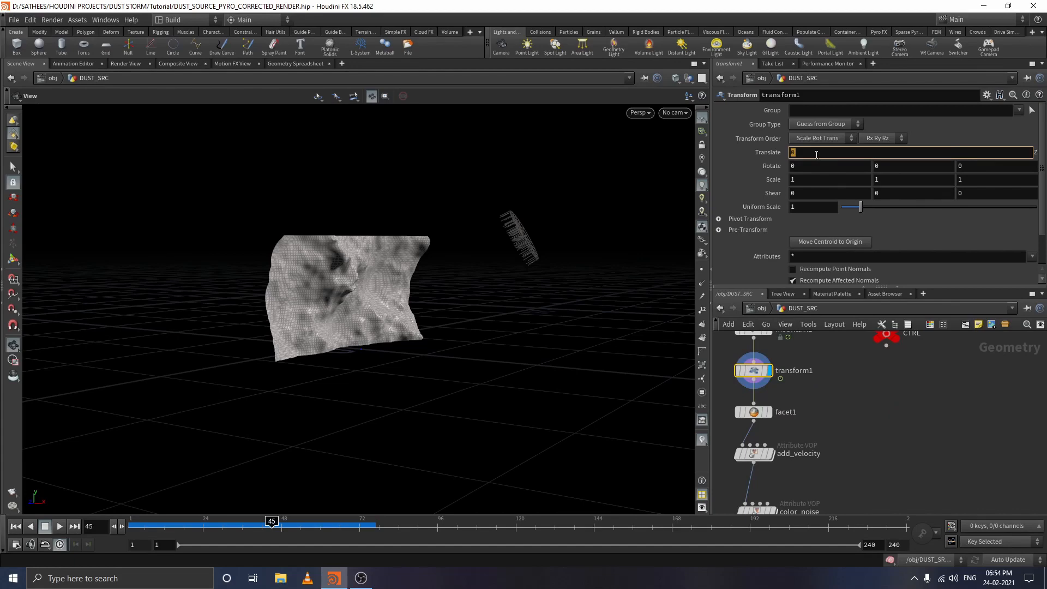
type("1.2")
key("Return")
Add a relative reference to CTRL's SEED, ch("../CTRL/SEED"), after the 1.2 in transform1's Translate Z value.
left_click(981, 150)
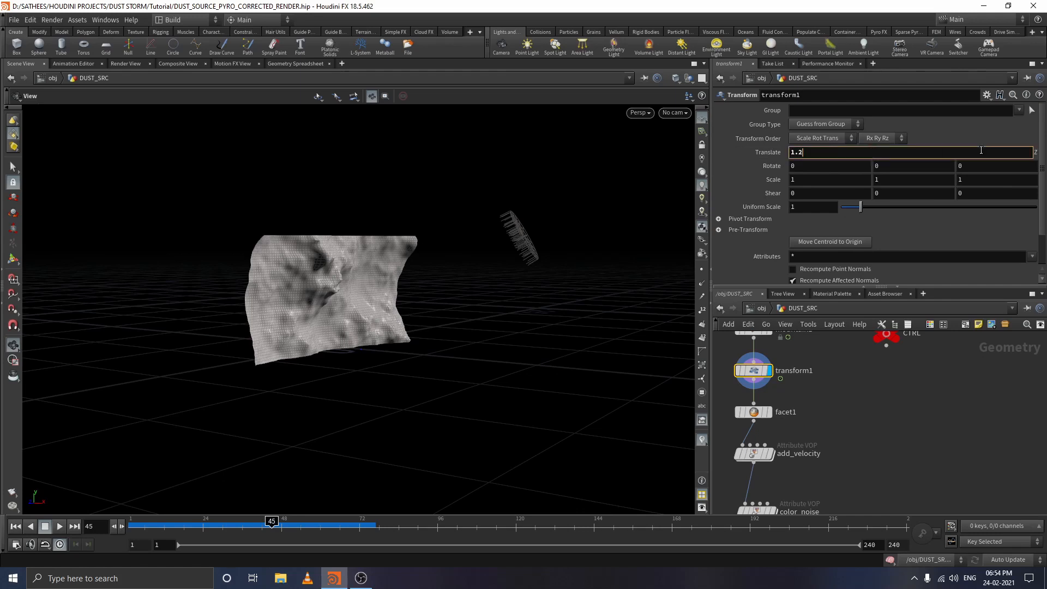
right_click(910, 155)
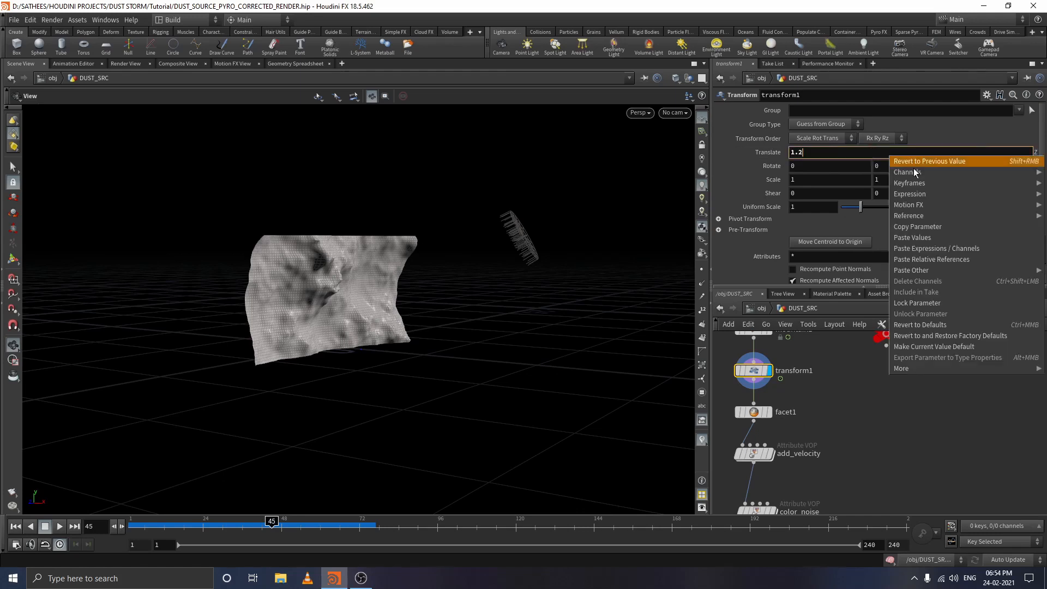
left_click(921, 259)
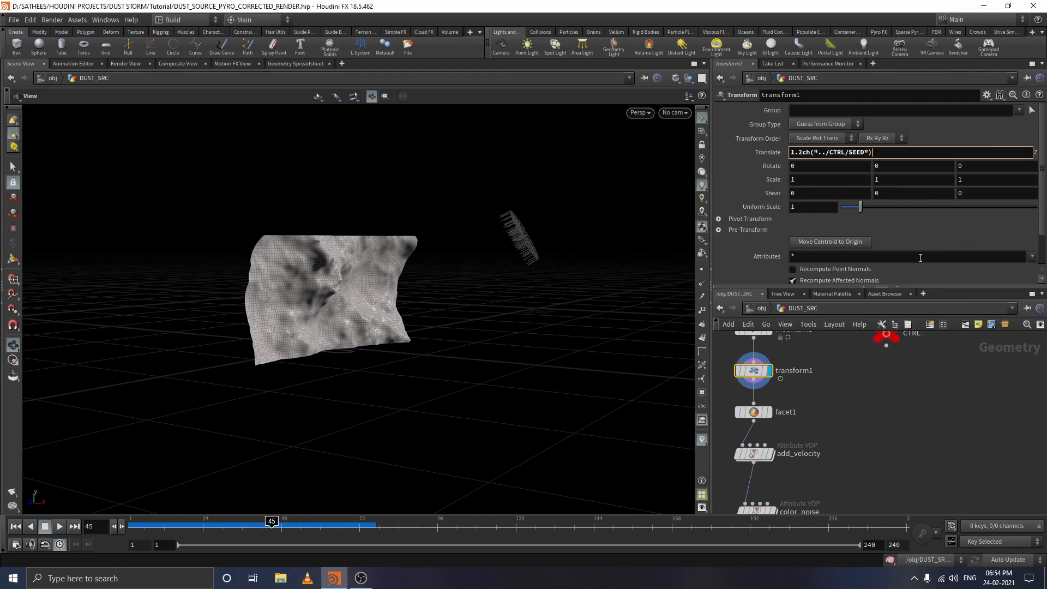
left_click(808, 153)
key("Left")
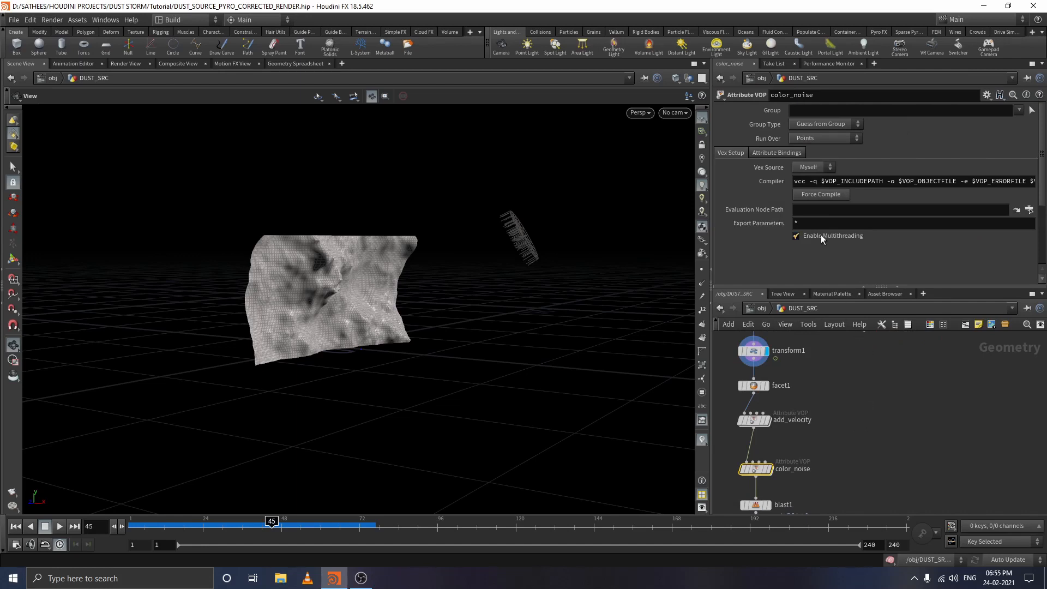
middle_click_drag(858, 458, 870, 412)
left_click(918, 411)
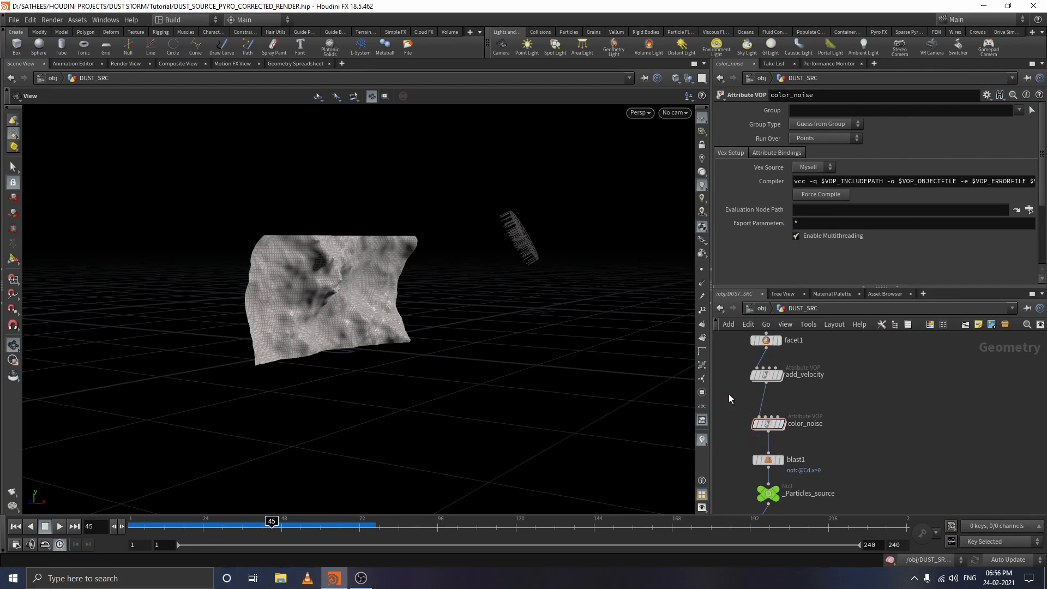
Enter the Dust_particles network below _Particles_source and open the Birth settings of its source_first_input POP Source.
mouse_move(757, 465)
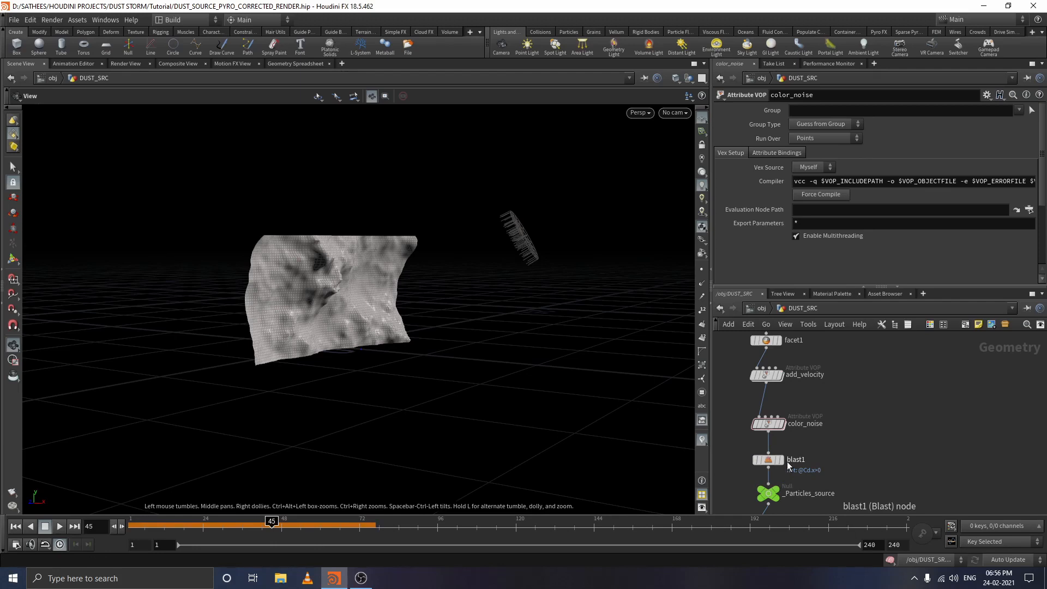
middle_click_drag(846, 465, 855, 435)
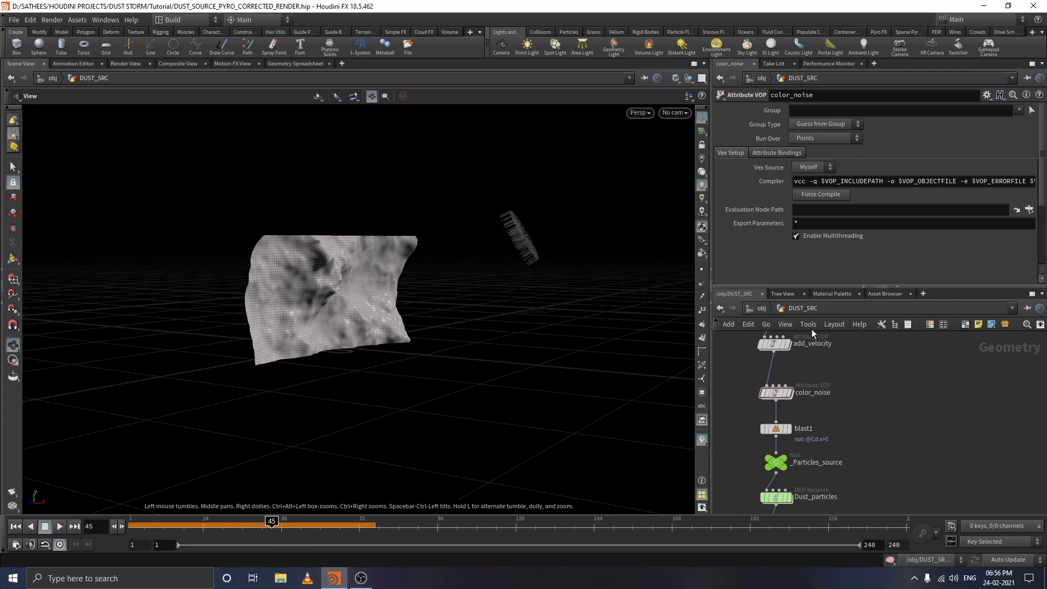
scroll(845, 400, "up", 2)
scroll(852, 410, "down", 3)
middle_click_drag(869, 416, 871, 385)
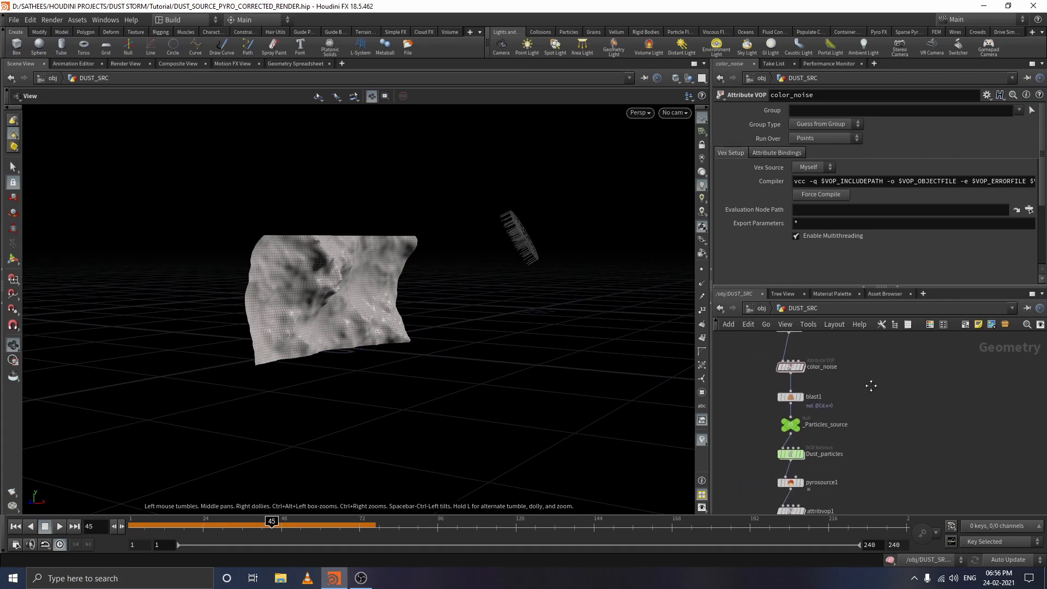
middle_click_drag(867, 445, 877, 424)
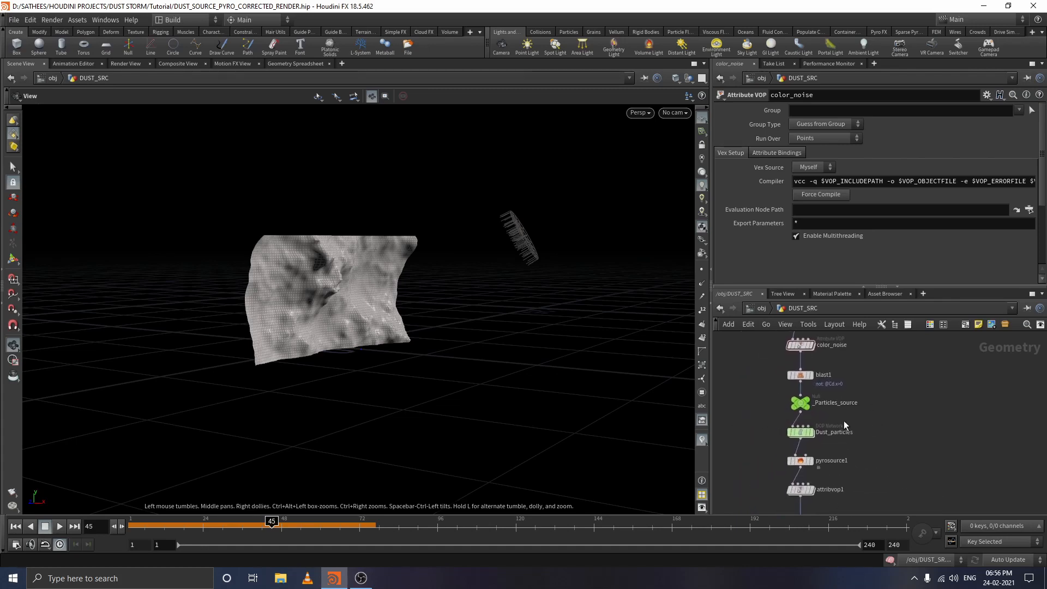
left_click(803, 405)
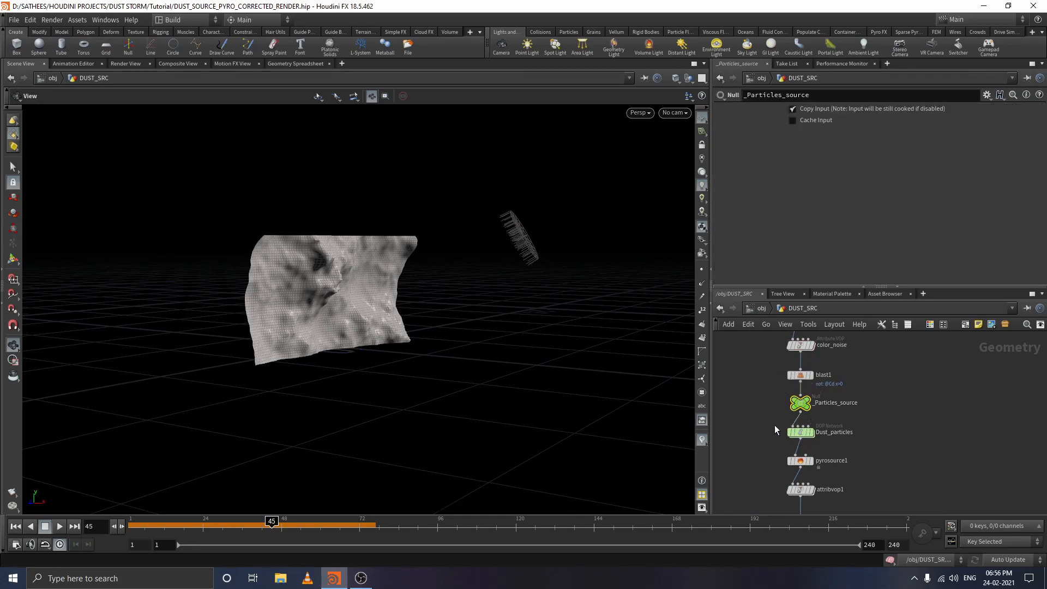
double_click(801, 432)
scroll(958, 427, "up", 3)
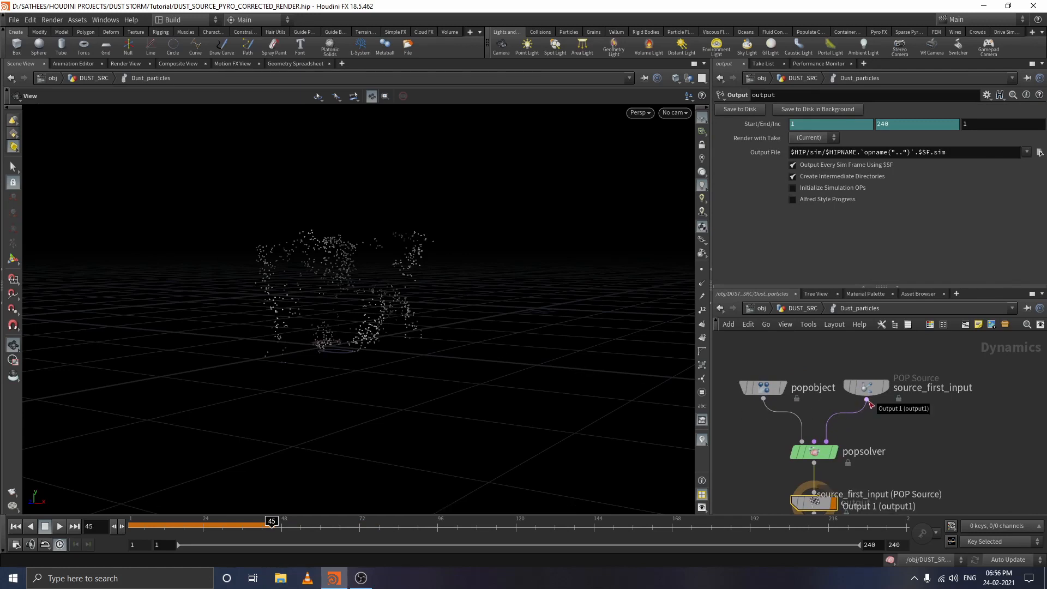
mouse_move(890, 399)
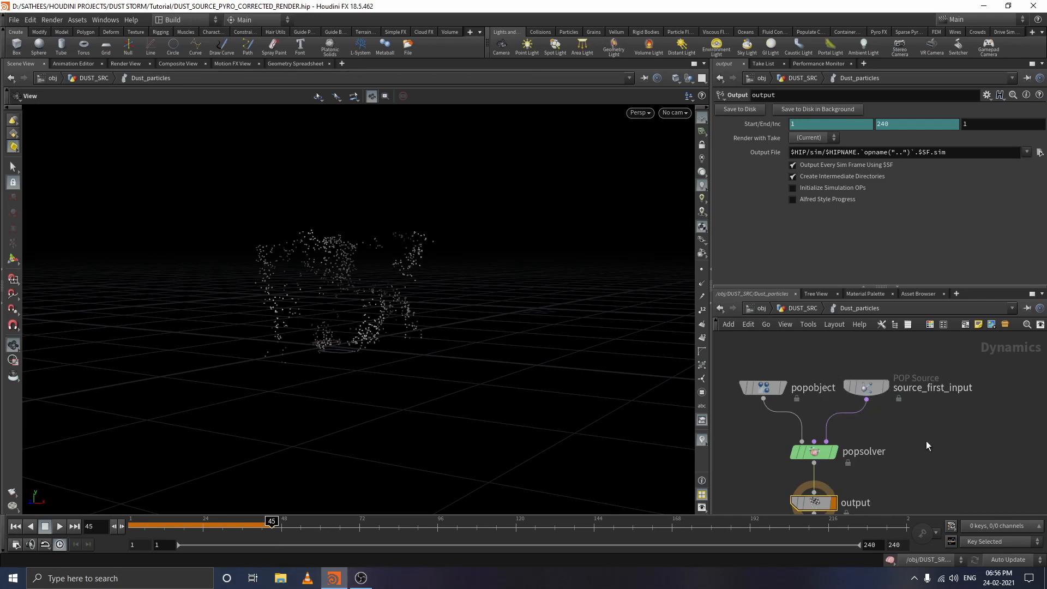
left_click(868, 391)
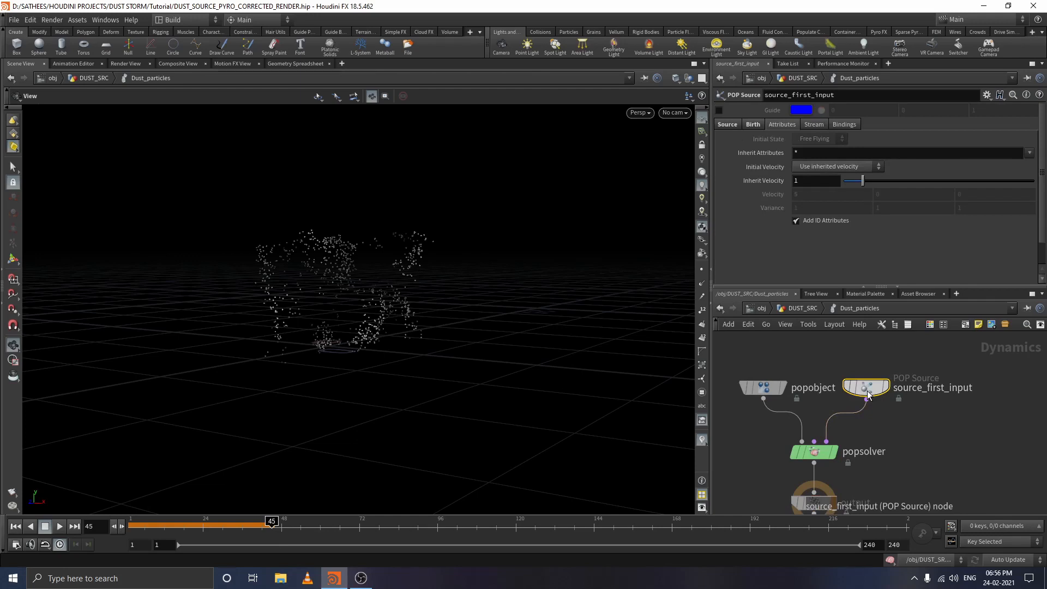
mouse_move(927, 458)
middle_mouse_down()
mouse_move(929, 430)
mouse_move(934, 472)
middle_mouse_up()
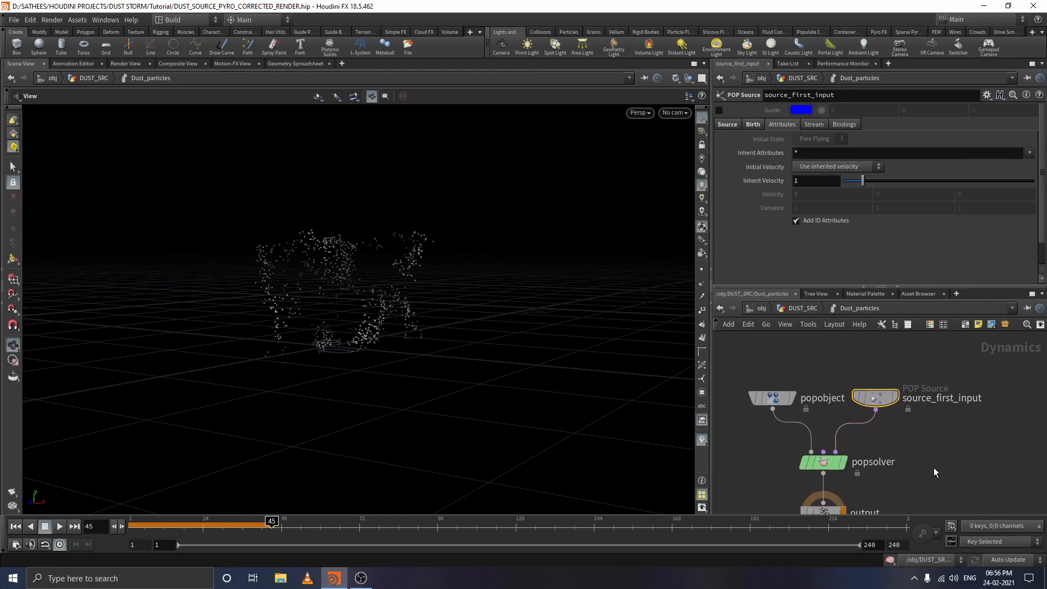
left_click(754, 124)
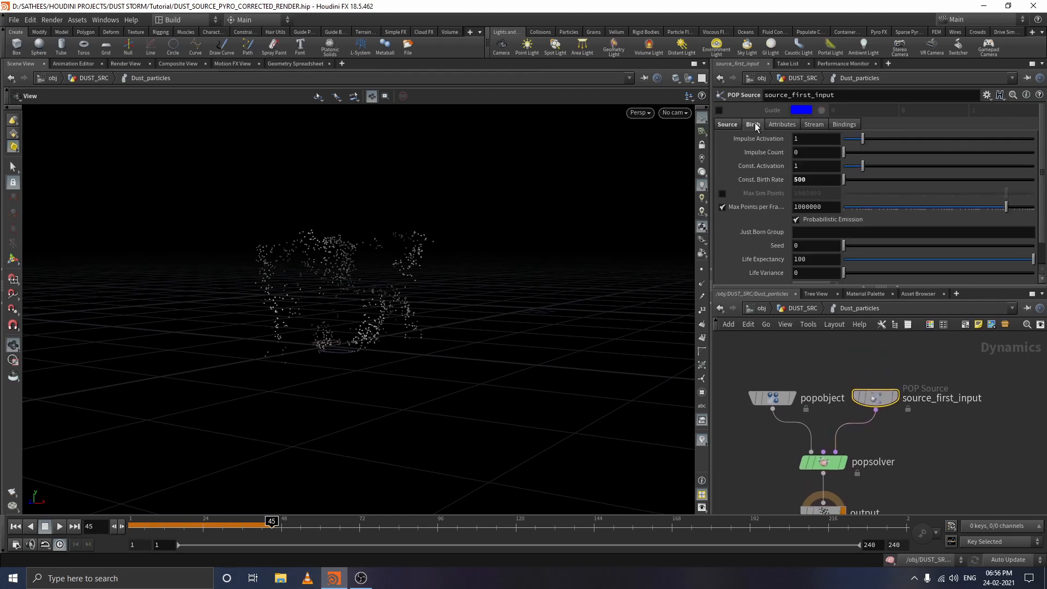
Set source_first_input's Const. Birth Rate to the expression 750-(rand(ch("../../CTRL/SEED")))*50.
left_click_drag(813, 181, 774, 182)
left_click(807, 181)
left_click(803, 309)
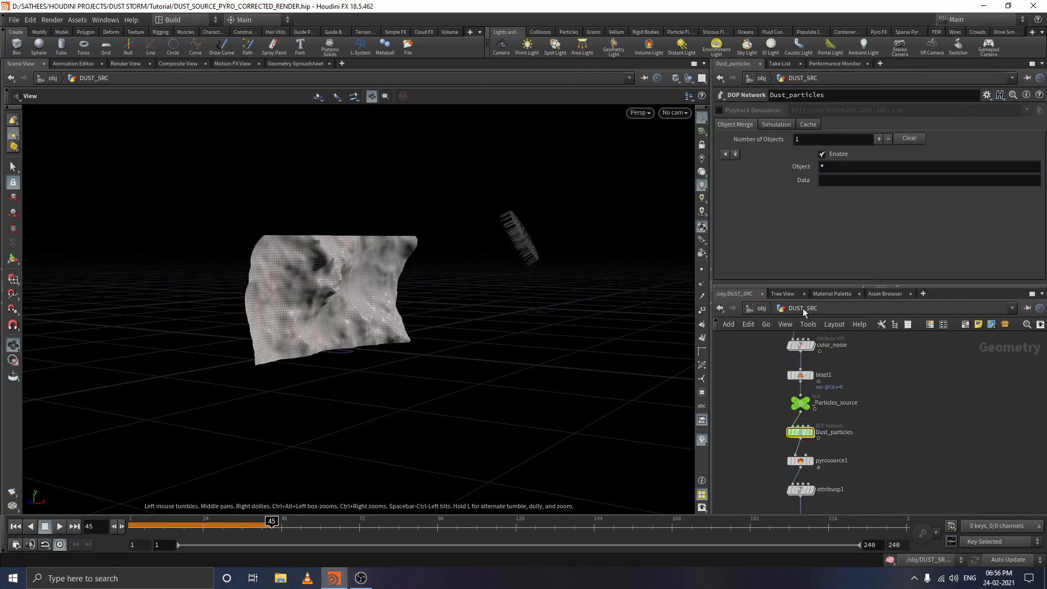
middle_click_drag(844, 374, 844, 423)
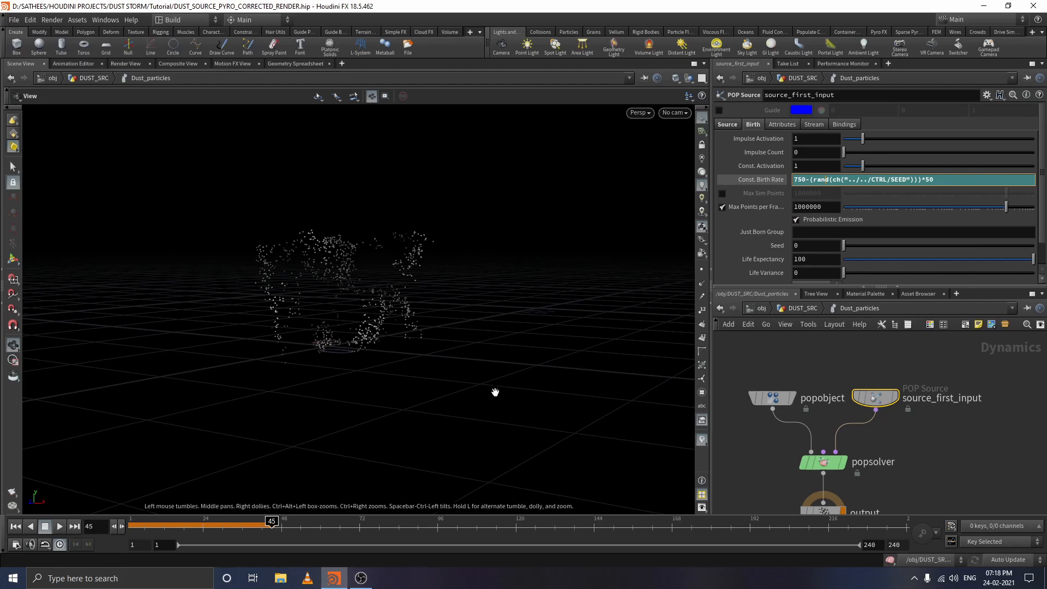
left_click(800, 351)
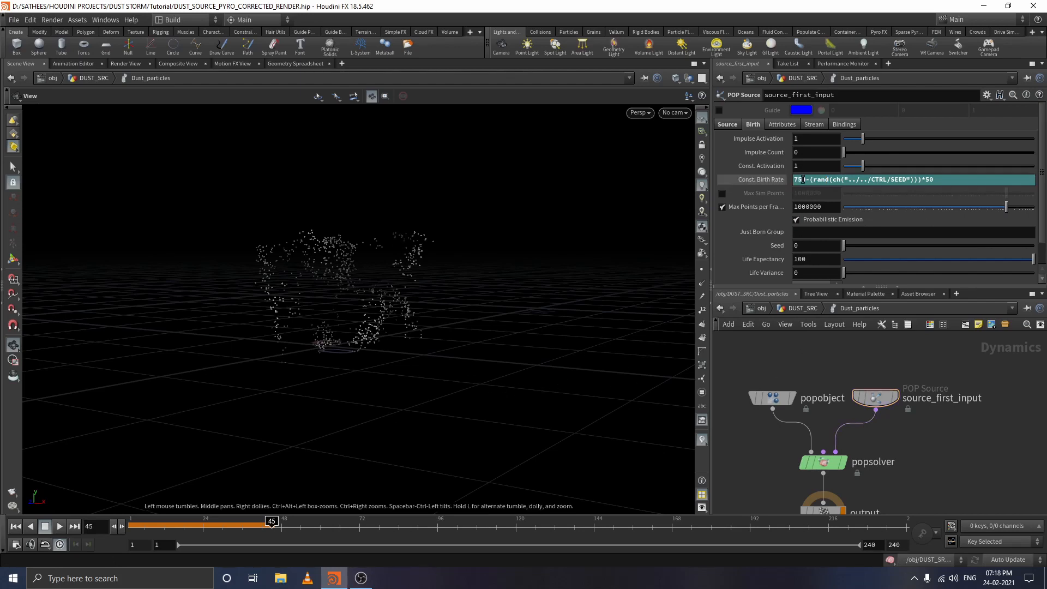
Examine the base value and the rand term in source_first_input's Const. Birth Rate expression.
left_click(805, 180)
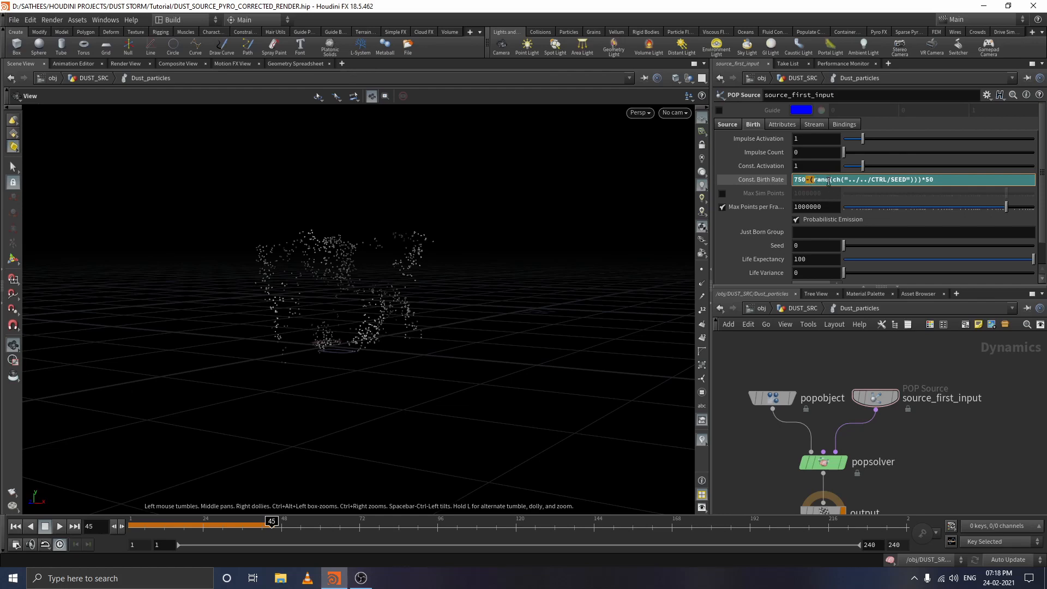
left_click_drag(813, 182, 828, 184)
left_click(834, 347)
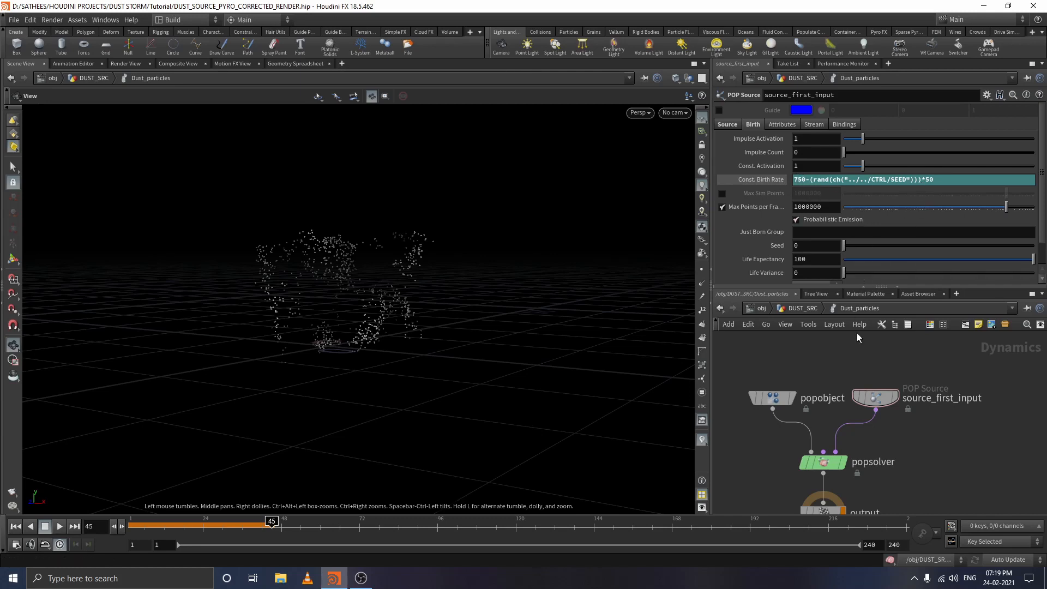
Return to the DUST_SRC network, go to frame 40 and select transform1.
left_click(811, 309)
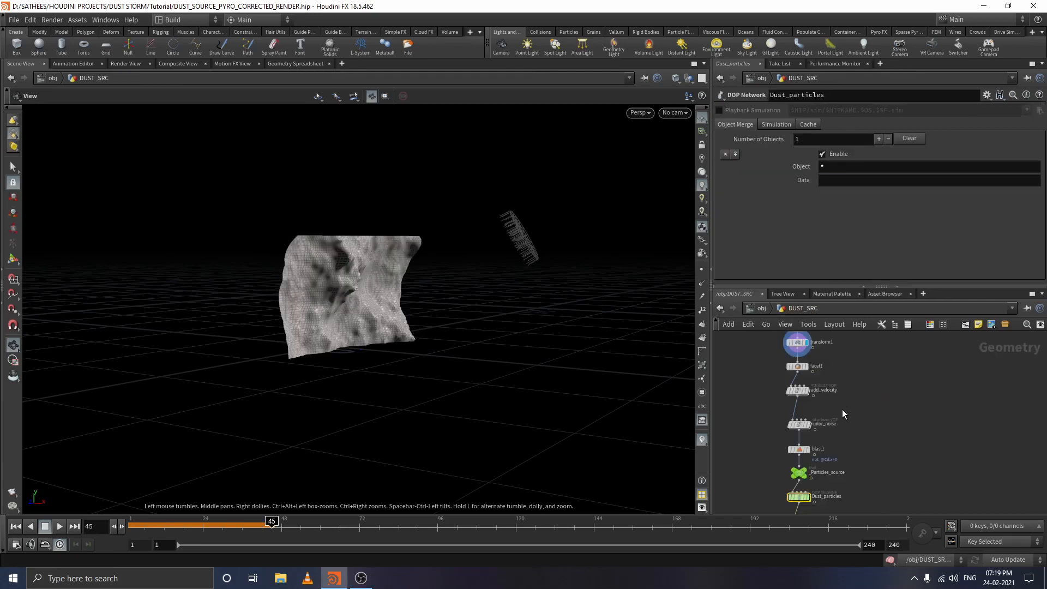
left_click(255, 521)
middle_click_drag(872, 376, 875, 431)
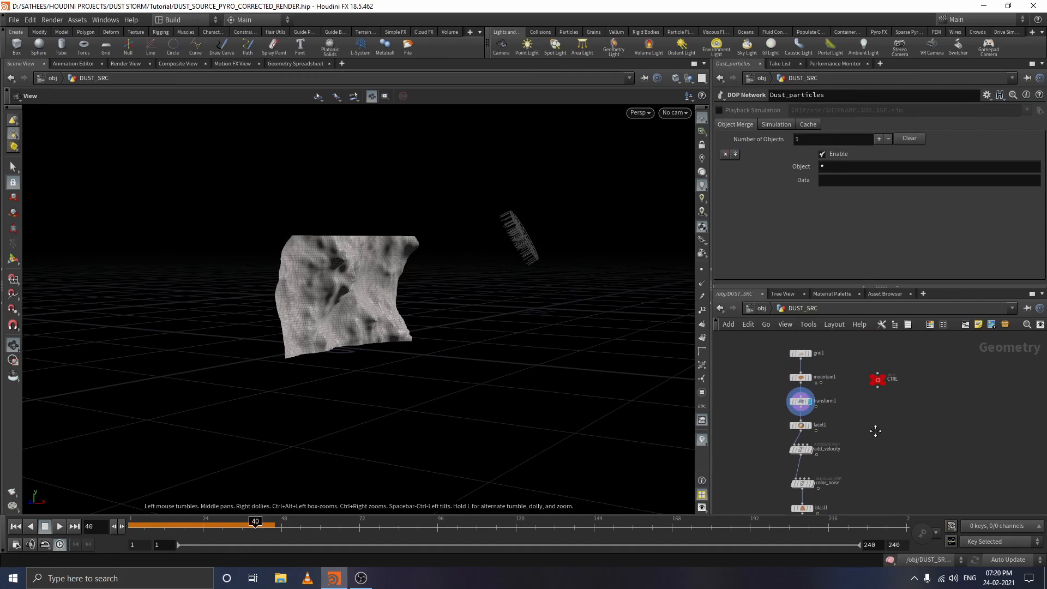
left_click(825, 414)
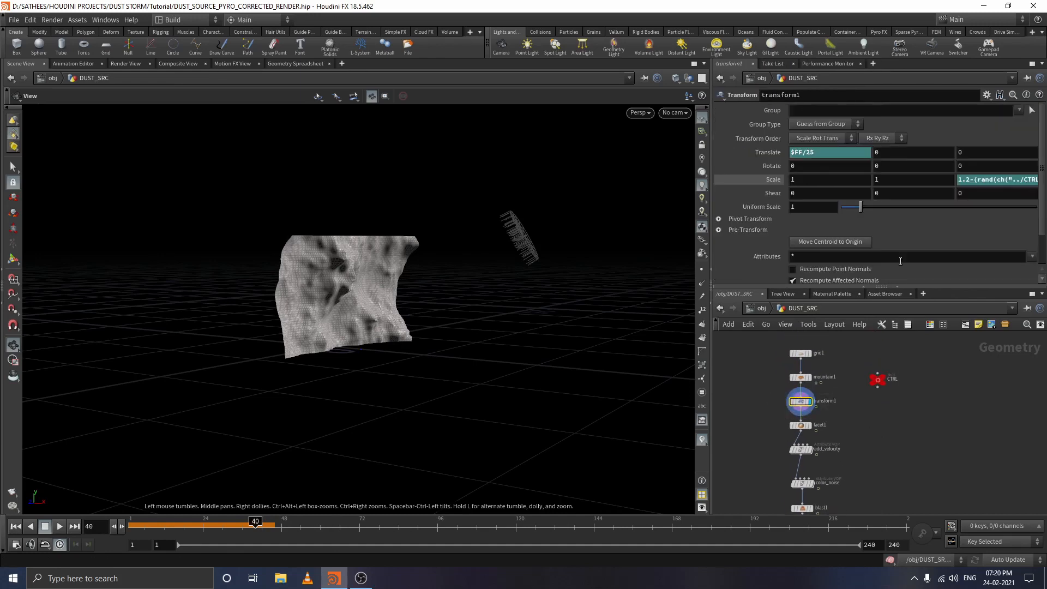
Examine transform1's Translate Z value and the SEED-driven expression in its Scale Z value, with the Pre-Transform section expanded.
left_click(961, 152)
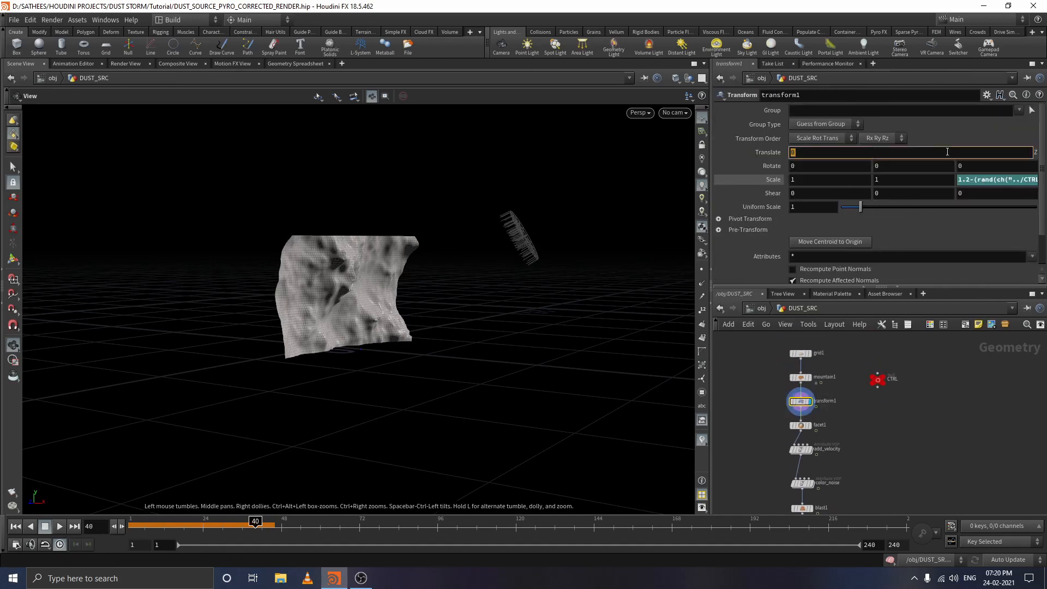
type("$FF/25")
key("Return")
left_click(950, 230)
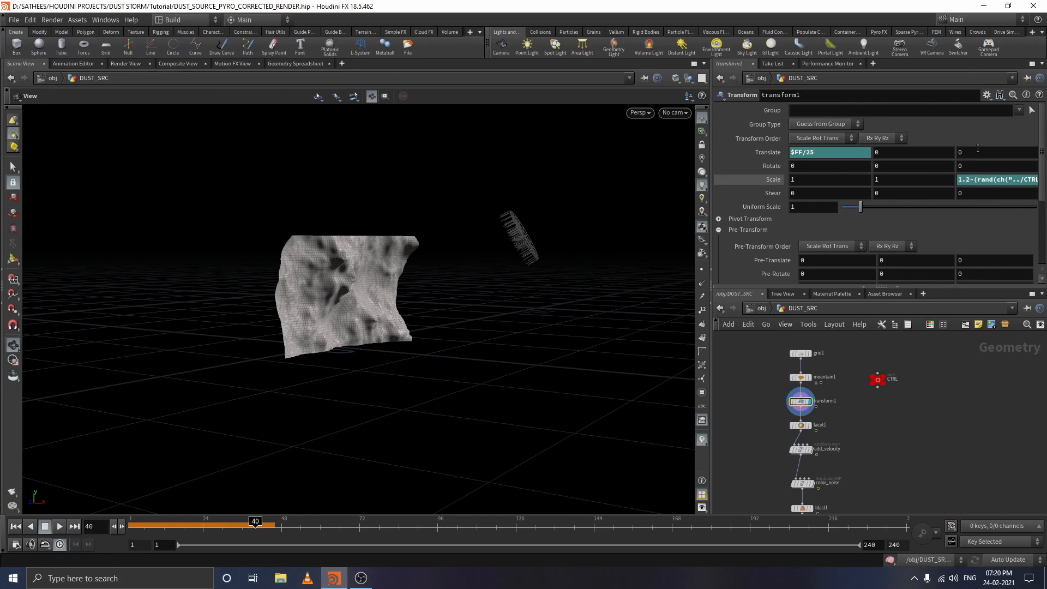
left_click(991, 182)
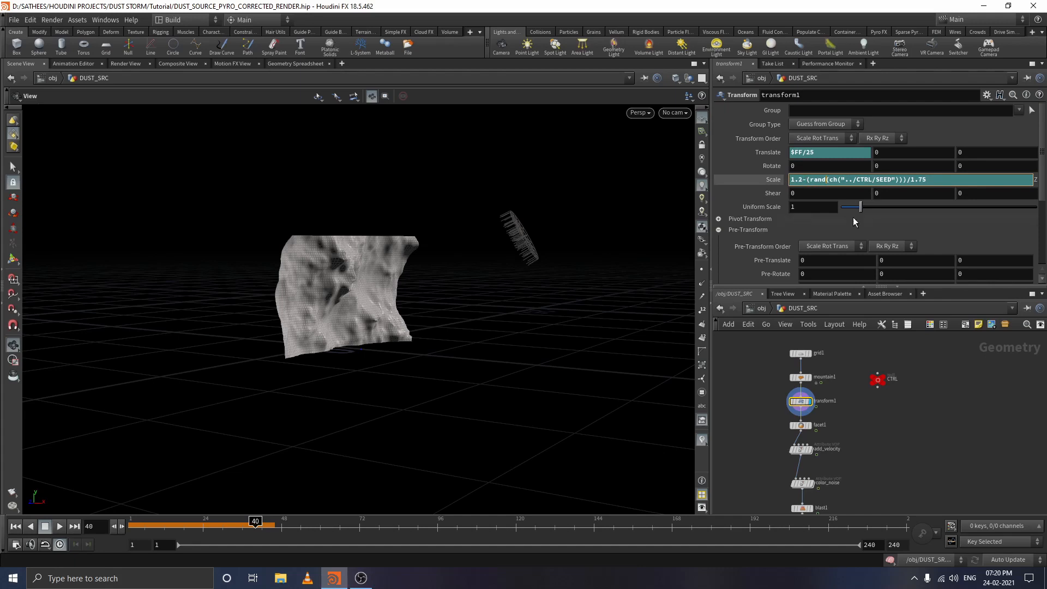
left_click(774, 402)
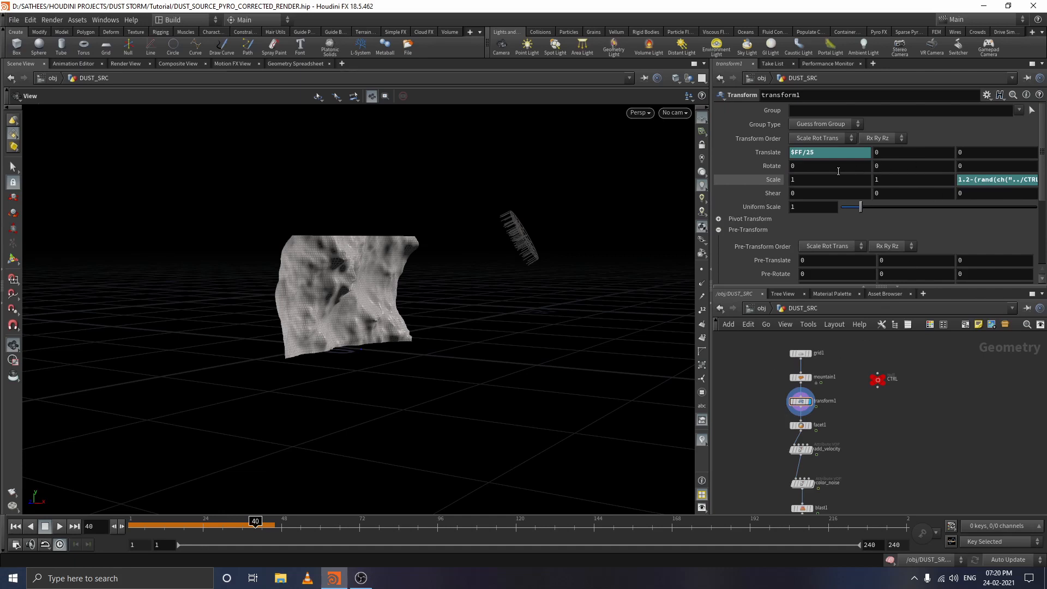
left_click(983, 181)
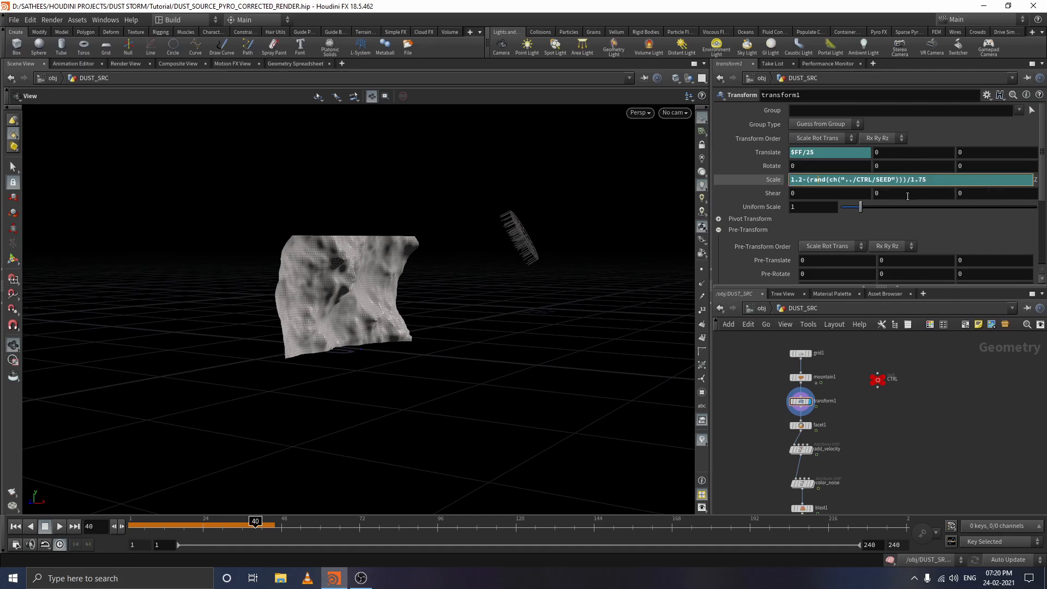
left_click(787, 372)
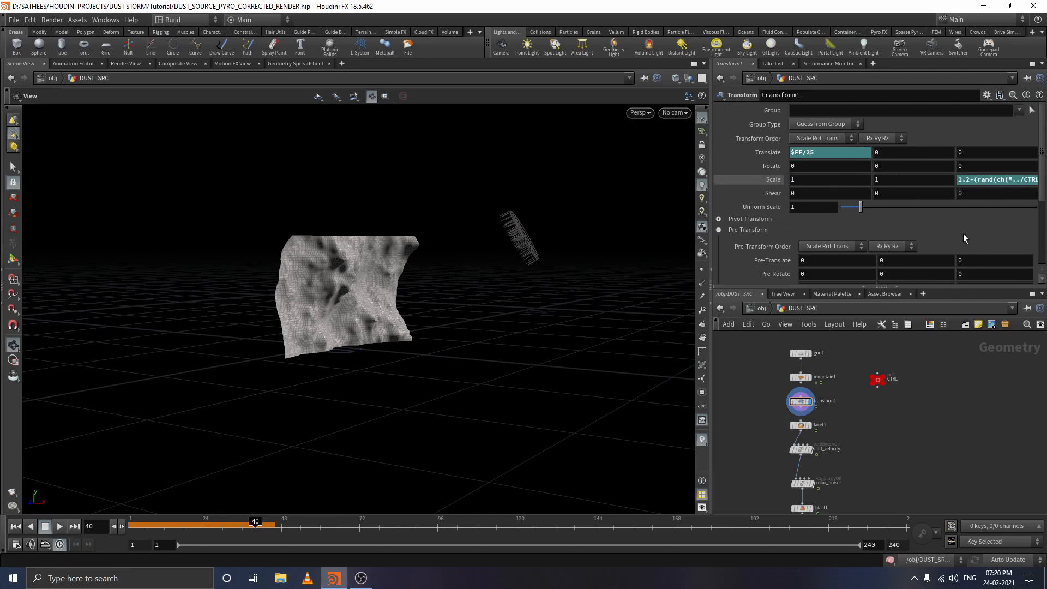
Look over the DUST_SIM objects, then recheck source_first_input's Const. Birth Rate inside DUST_SRC's Dust_particles network.
left_click(762, 308)
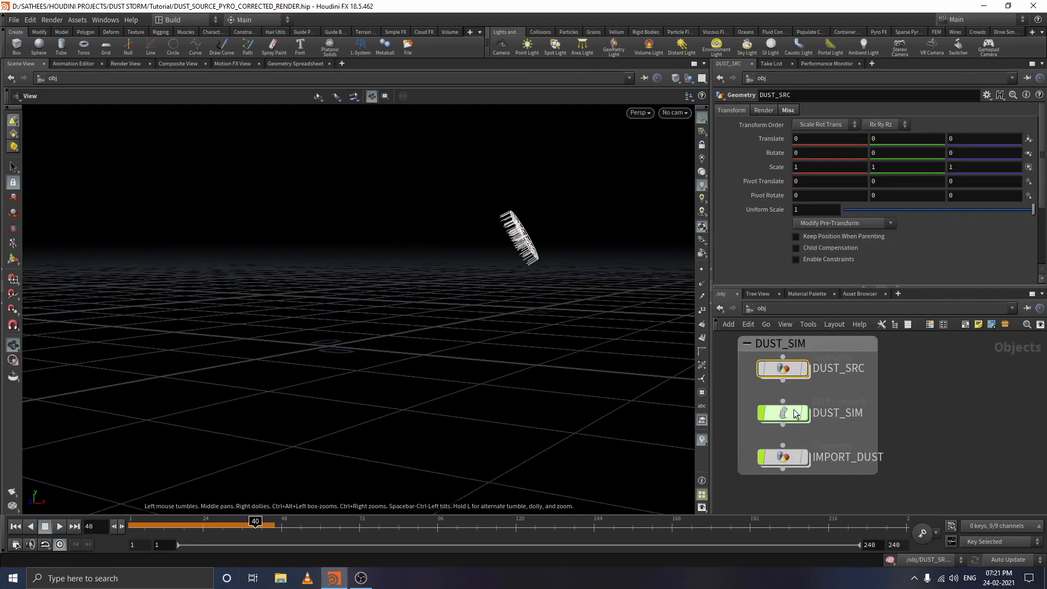
left_click(790, 459)
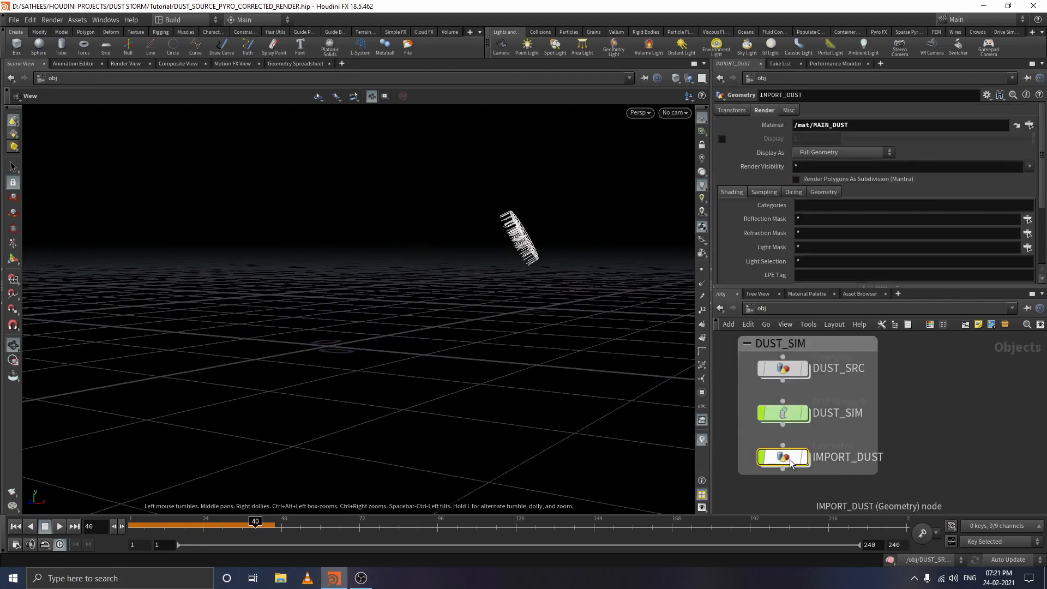
double_click(791, 371)
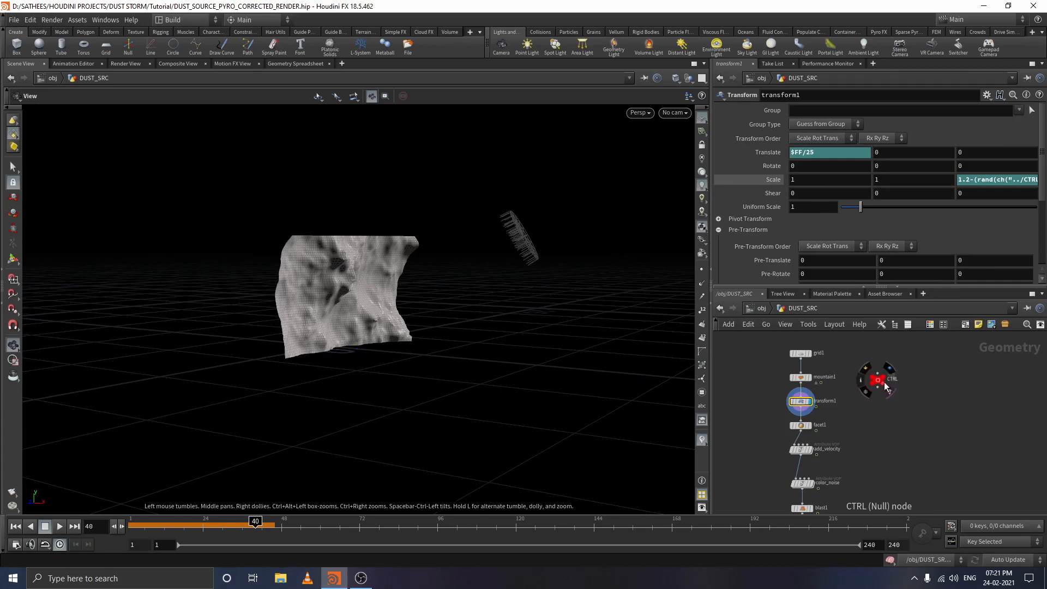
middle_click_drag(888, 486, 885, 389)
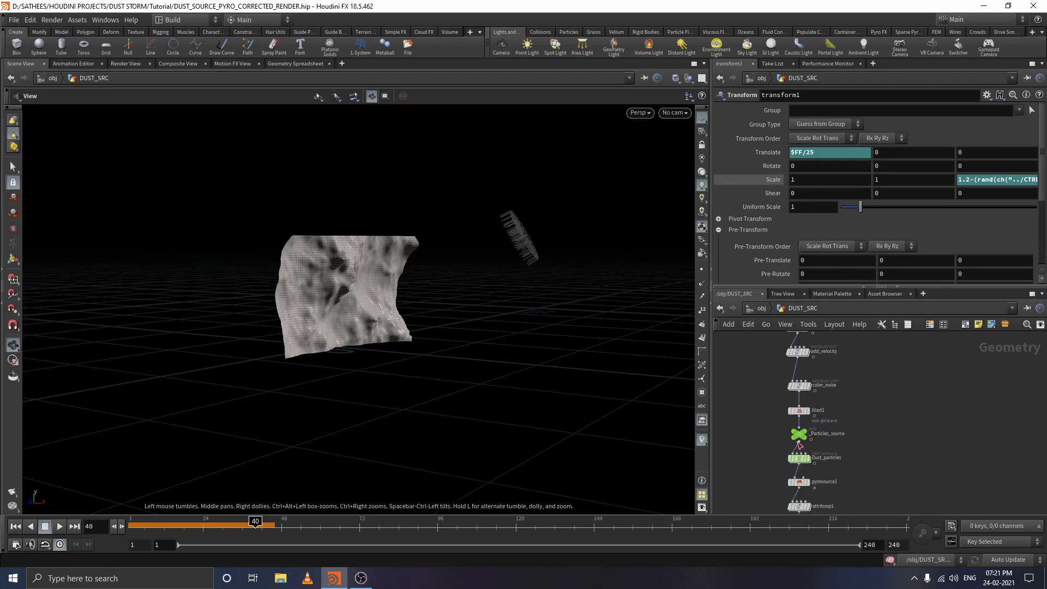
double_click(801, 460)
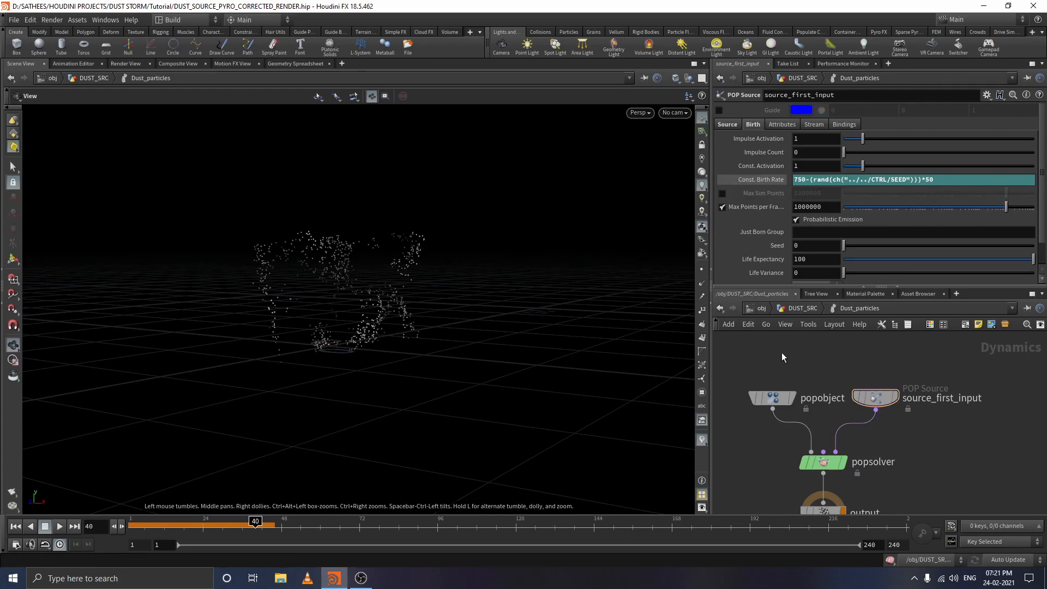
left_click(782, 308)
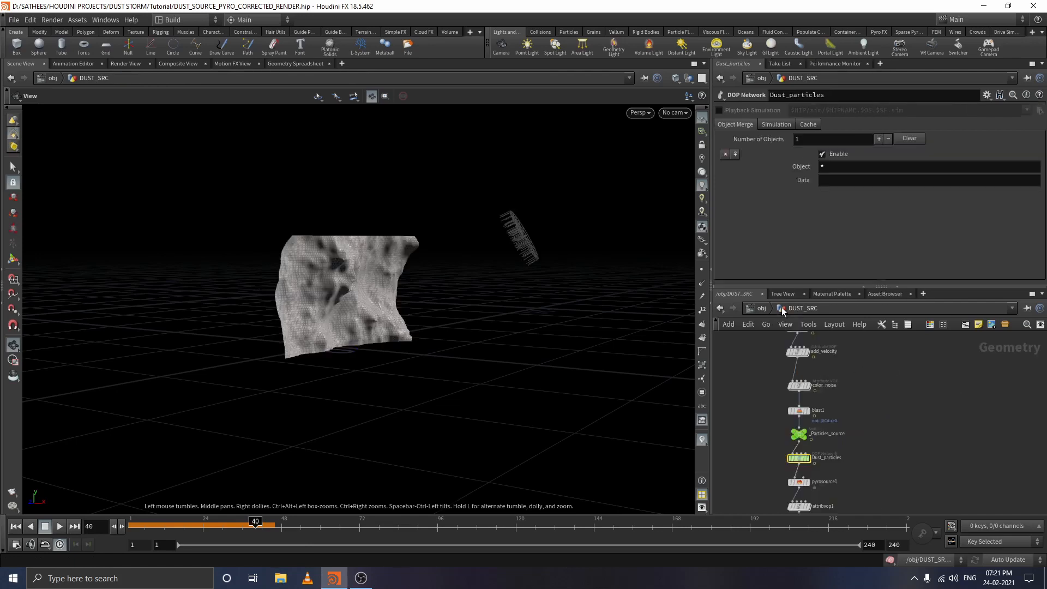
Go to frame 26 and display the DUST_OUT null at the end of the DUST_SRC chain.
left_click(209, 524)
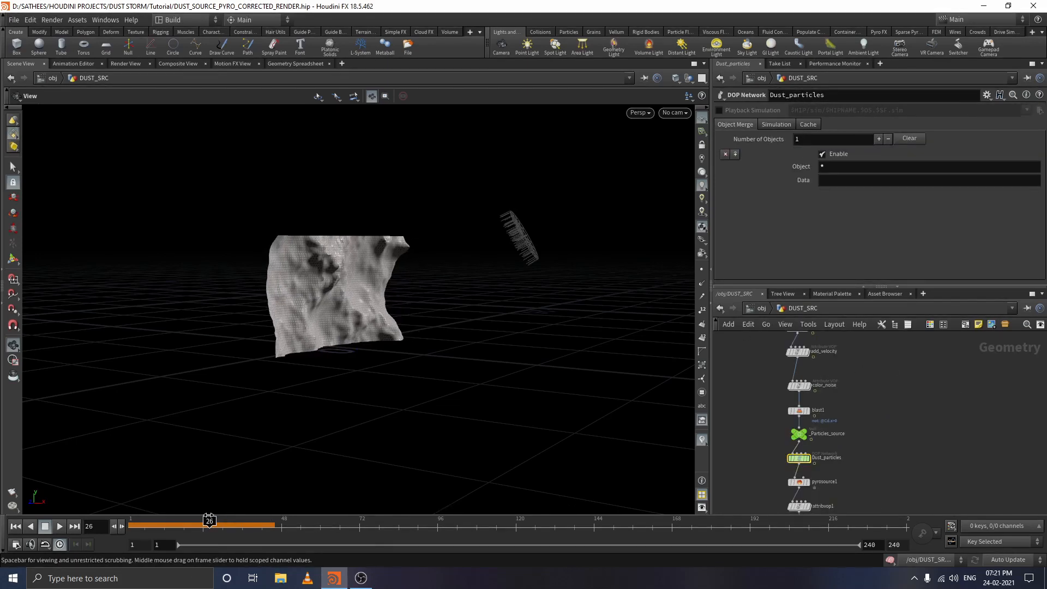
scroll(888, 423, "down", 3)
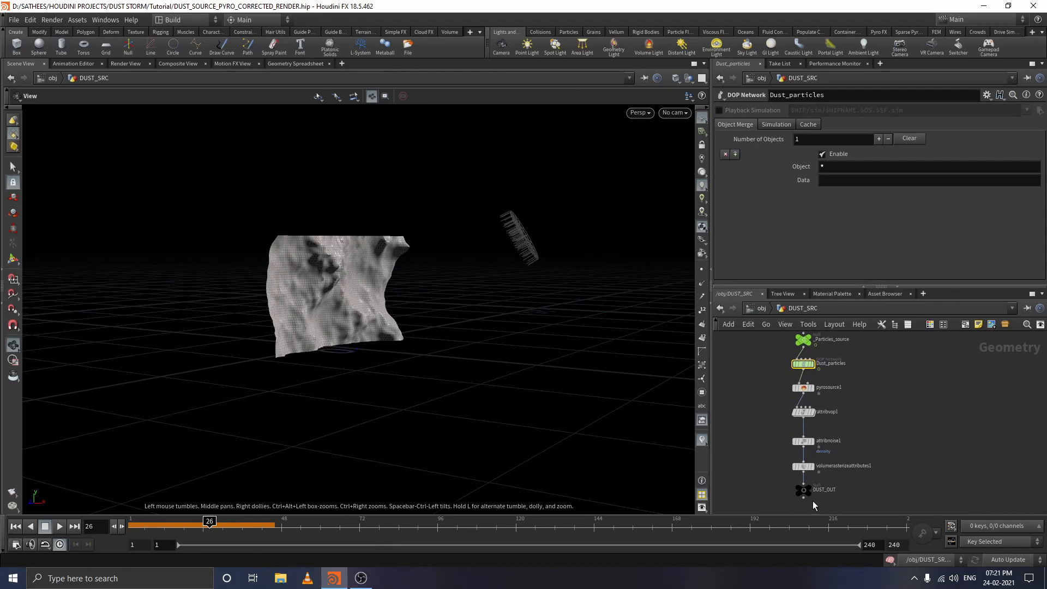
left_click(810, 488)
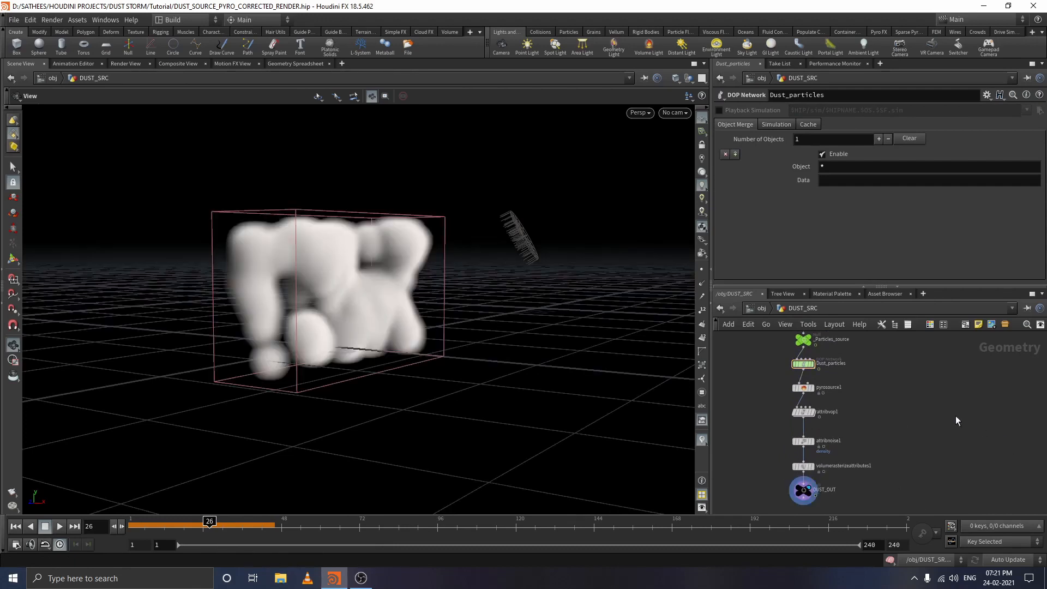
Reopen the DUST_SRC network and set the CTRL null's SEED to 3 to test the dust source at frame 26.
left_click(767, 308)
double_click(786, 366)
middle_click_drag(971, 387, 839, 450)
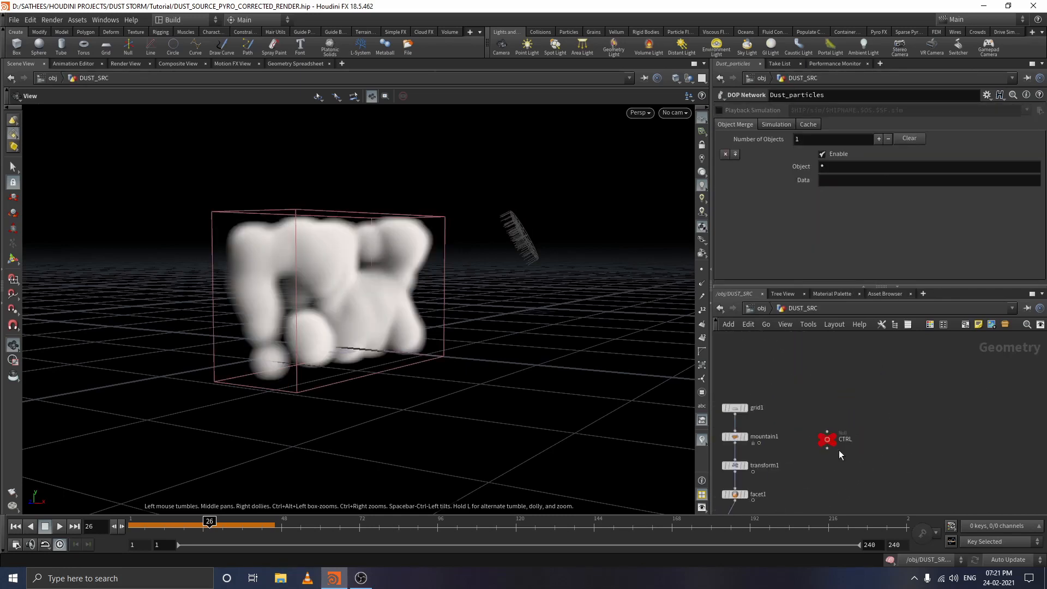
scroll(840, 450, "up", 3)
left_click(821, 435)
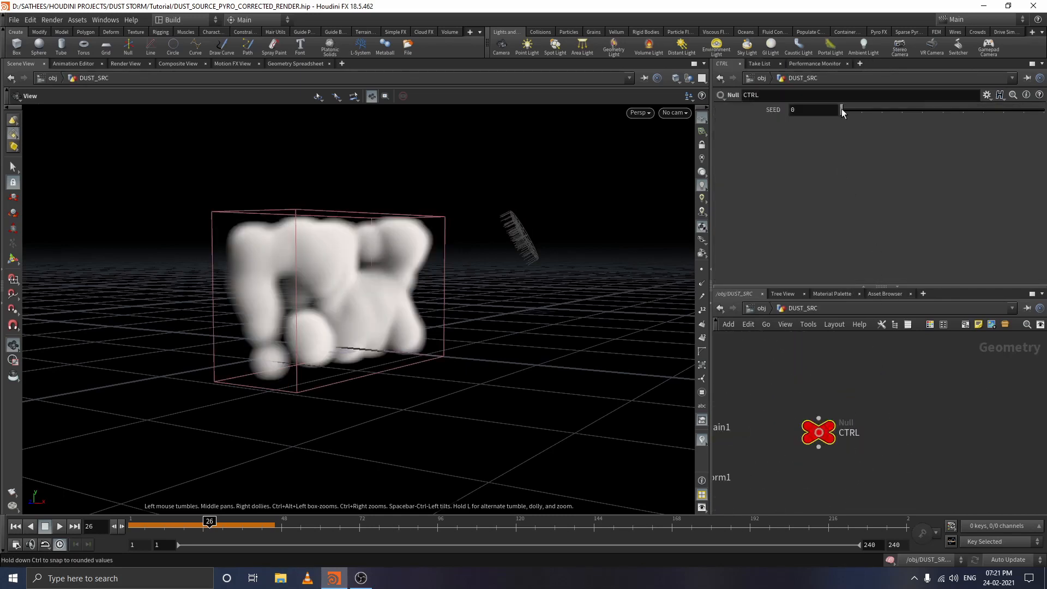
left_click_drag(842, 111, 909, 124)
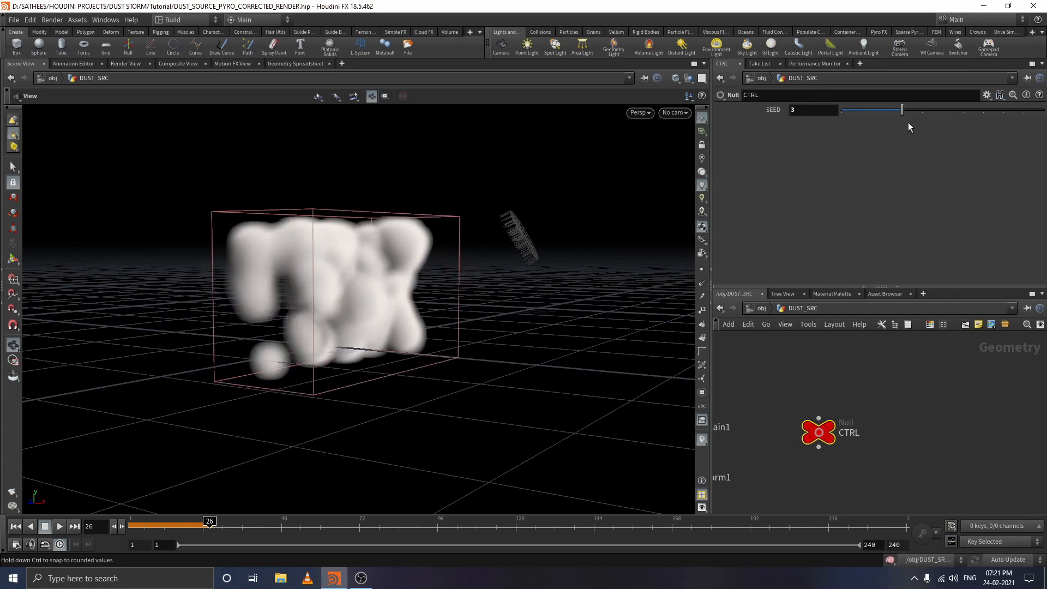
Look over the DUST_SRC node chain from grid1 down to the DUST_OUT null.
middle_click_drag(808, 398, 877, 357)
scroll(832, 384, "down", 3)
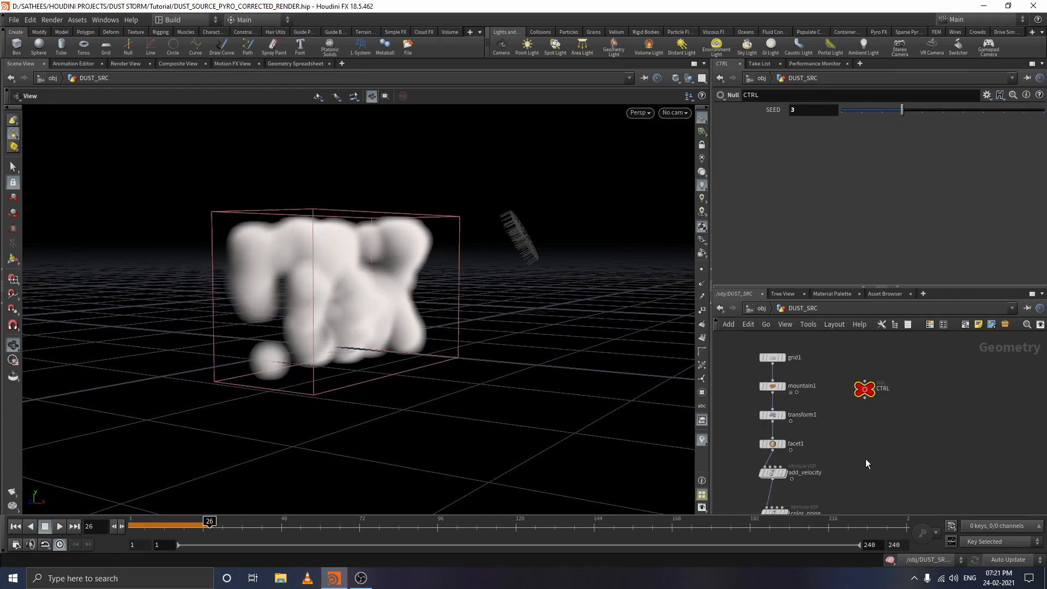
middle_click_drag(866, 459, 879, 393)
left_click(766, 310)
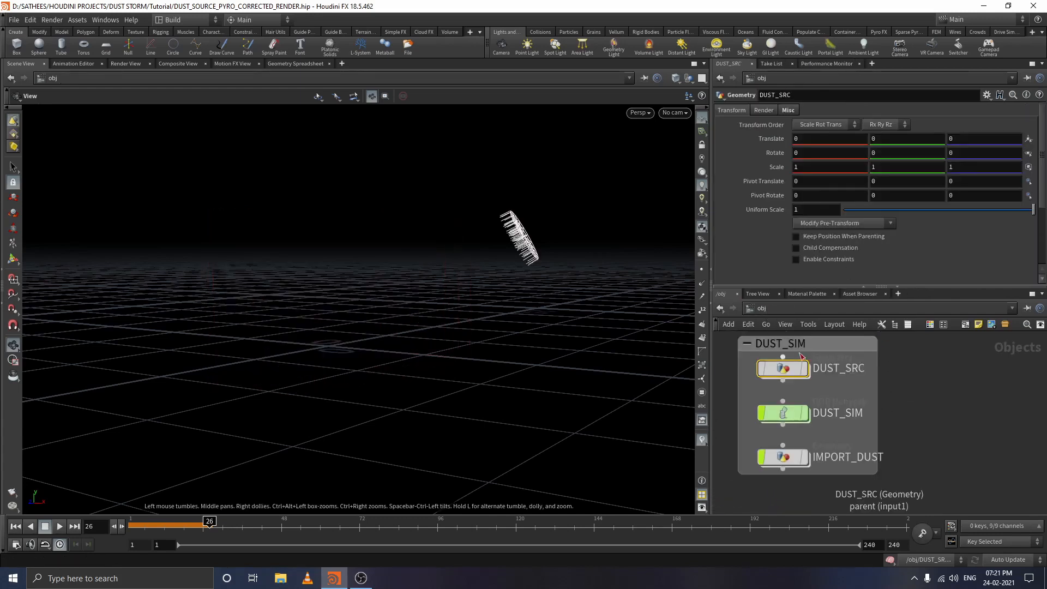
double_click(770, 331)
middle_click_drag(806, 474, 766, 370)
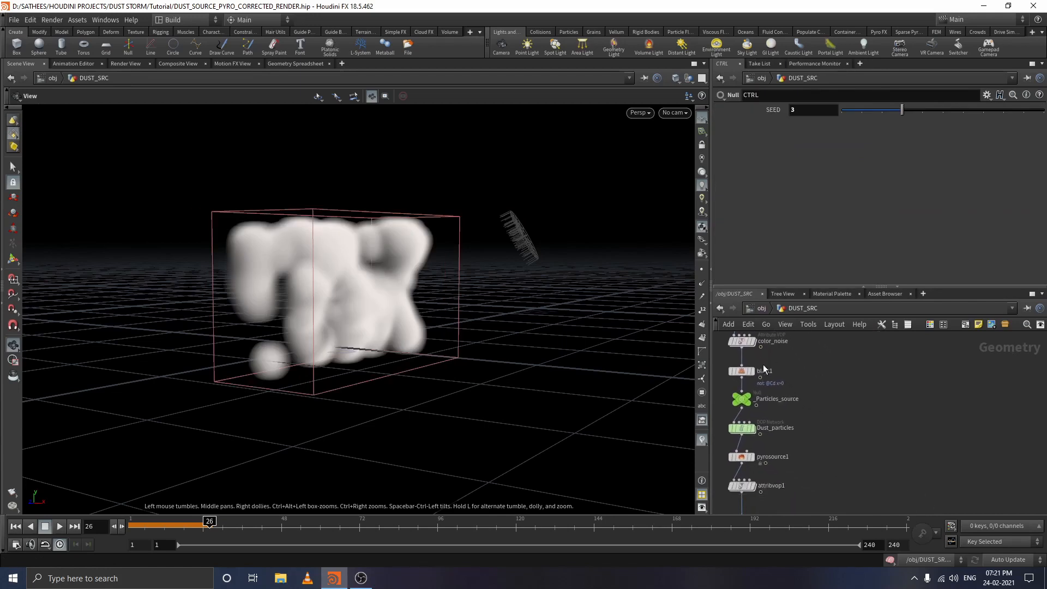
scroll(828, 440, "down", 3)
middle_click_drag(863, 449, 867, 368)
scroll(829, 456, "up", 3)
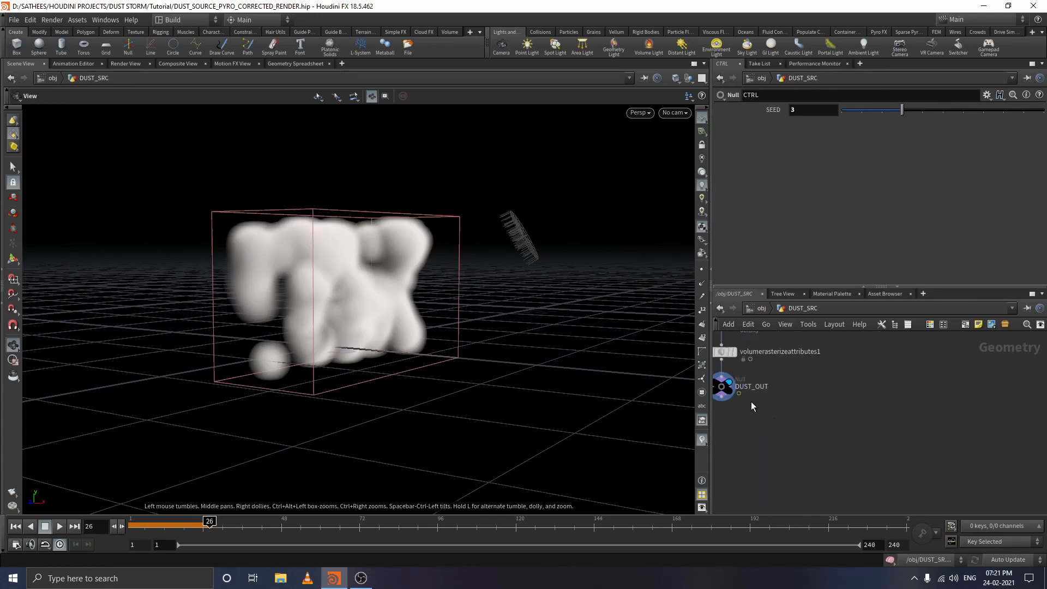
left_click_drag(734, 385, 734, 403)
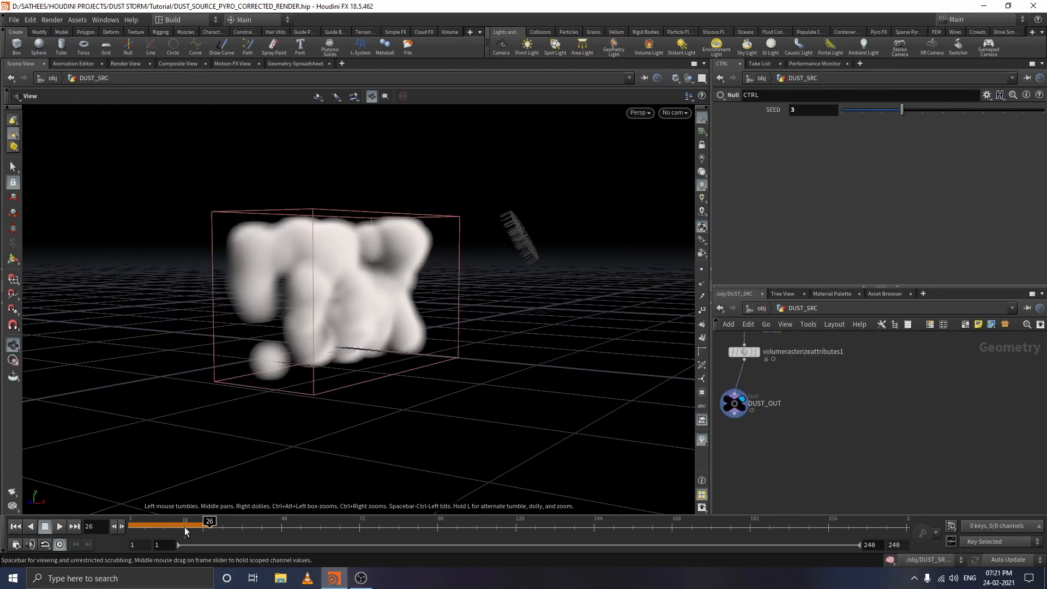
At frame 1, test SEED at 7 and return it to 0, then align DUST_OUT beneath volumerasterizeattributes1.
left_click_drag(186, 527, 130, 527)
left_click_drag(903, 110, 982, 146)
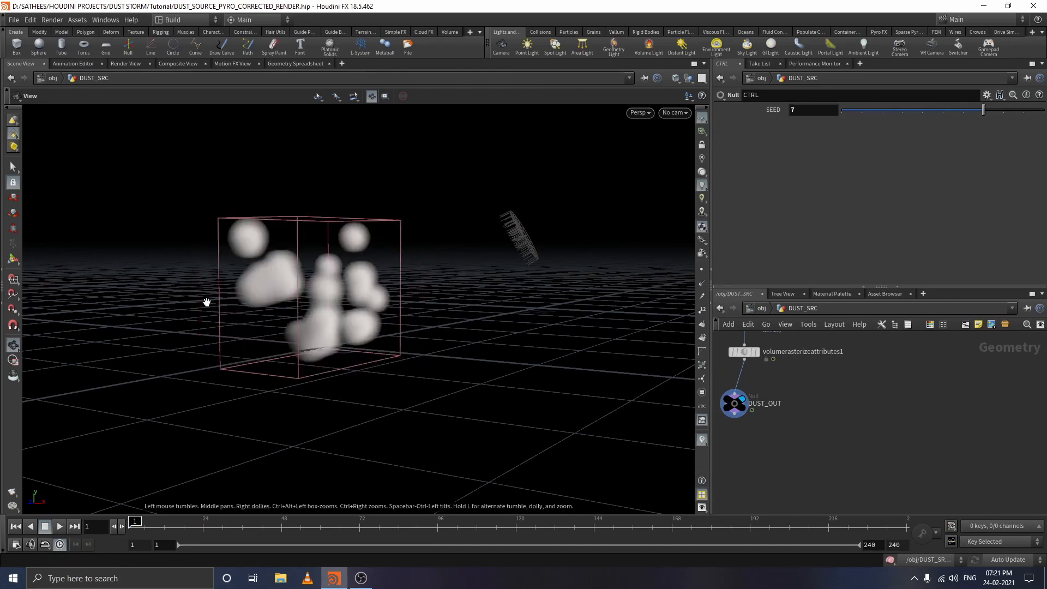
left_click_drag(985, 110, 833, 135)
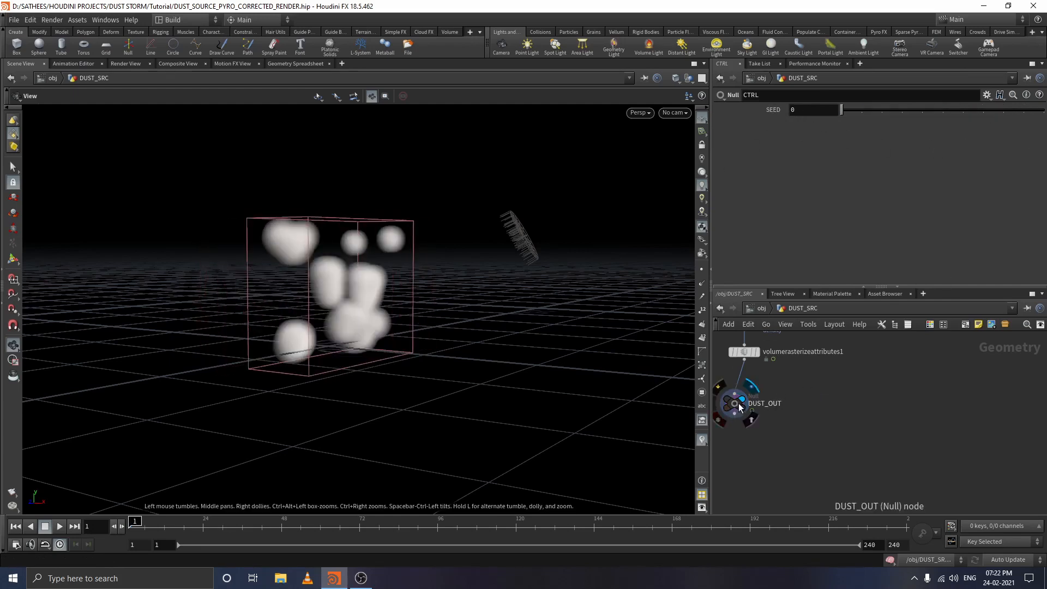
left_click_drag(734, 404, 744, 408)
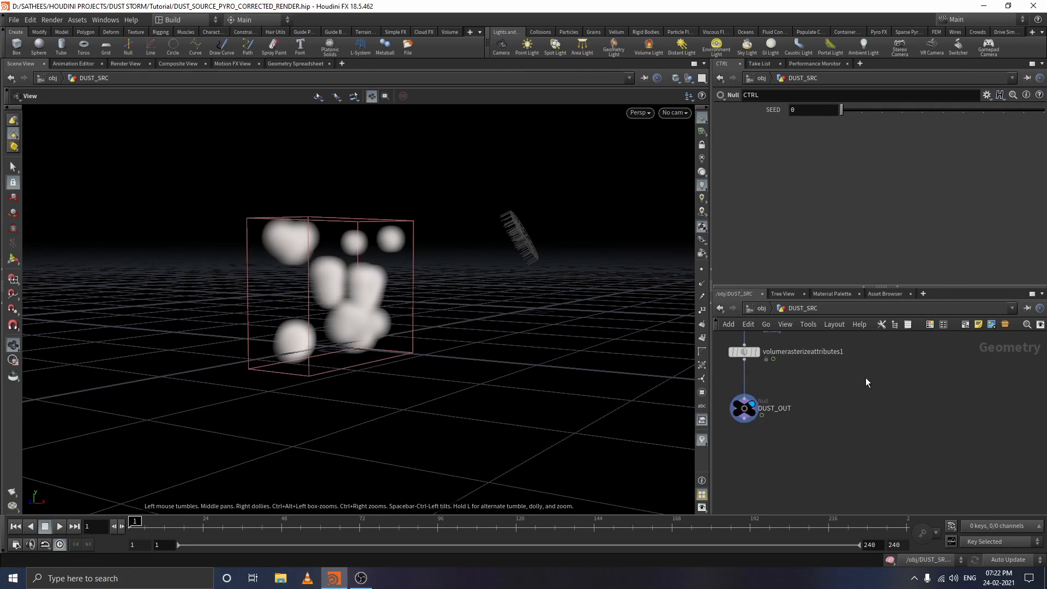
Leave the DUST_SRC network and switch the network editor to the out context.
scroll(867, 436, "down", 5)
middle_click_drag(904, 416, 896, 481)
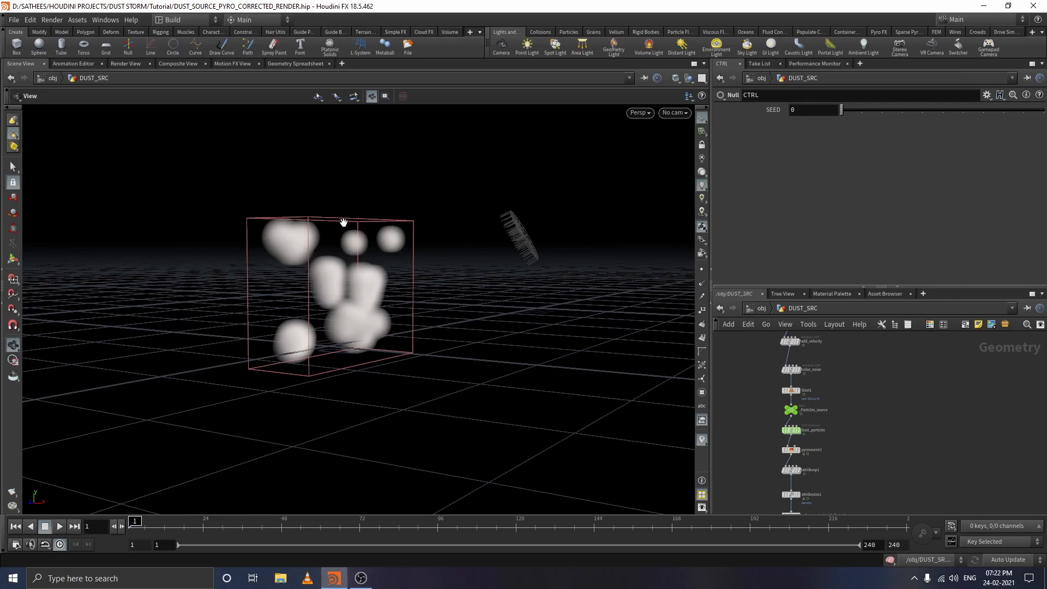
left_click(761, 308)
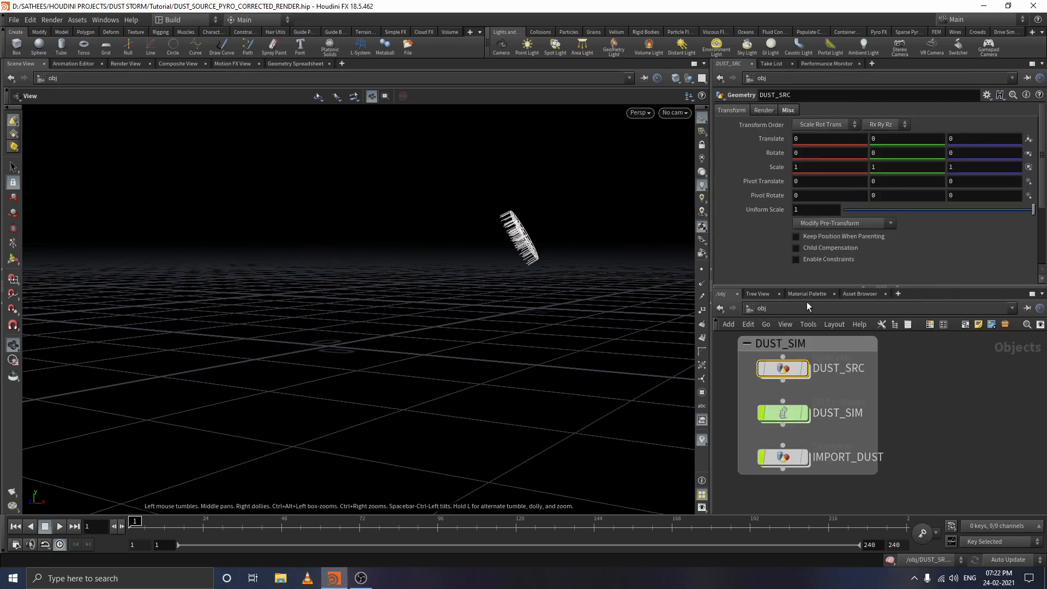
right_click(804, 299)
left_click(785, 306)
right_click(808, 312)
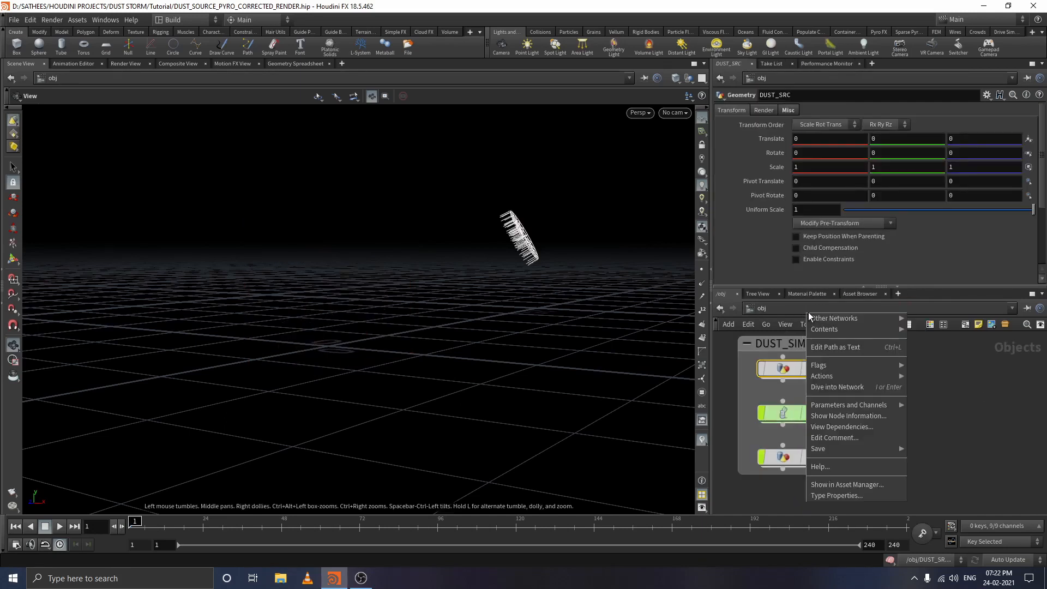
mouse_move(809, 316)
left_click(922, 362)
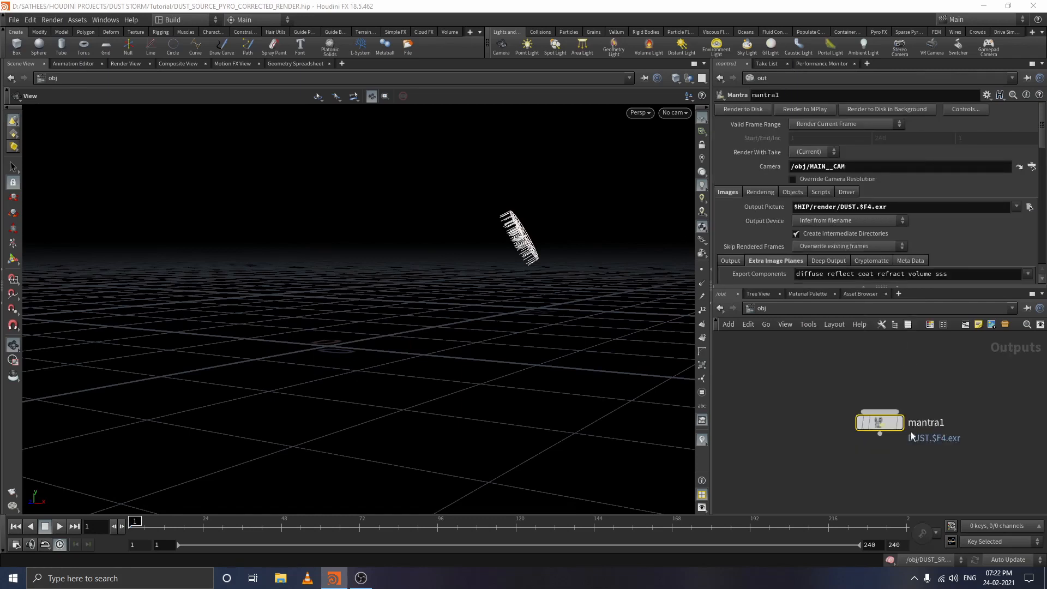
Add a Wedge node to the out network and place it directly above mantra1.
key("Tab")
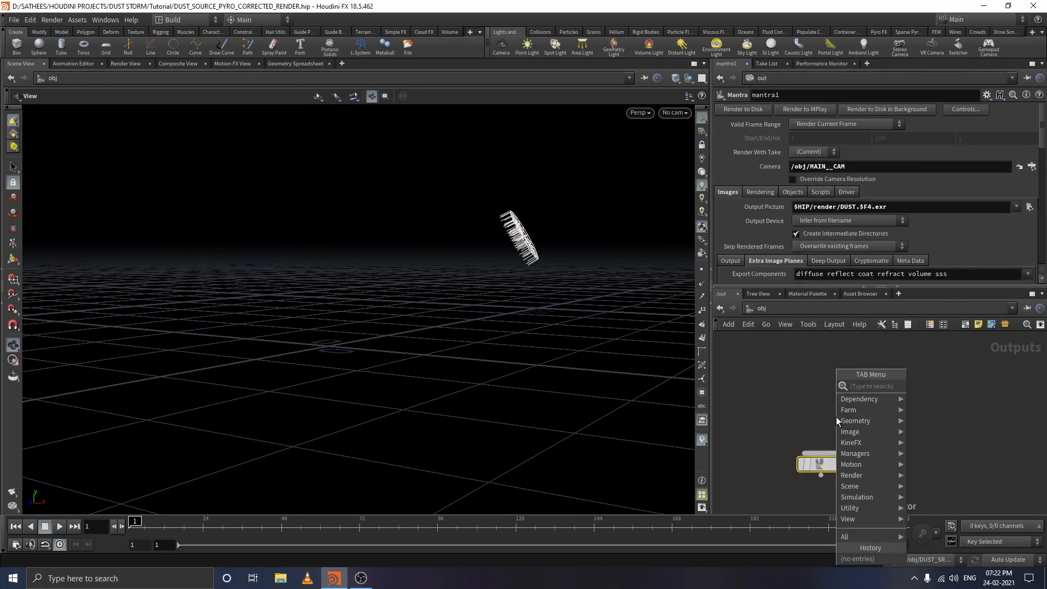
type("wed")
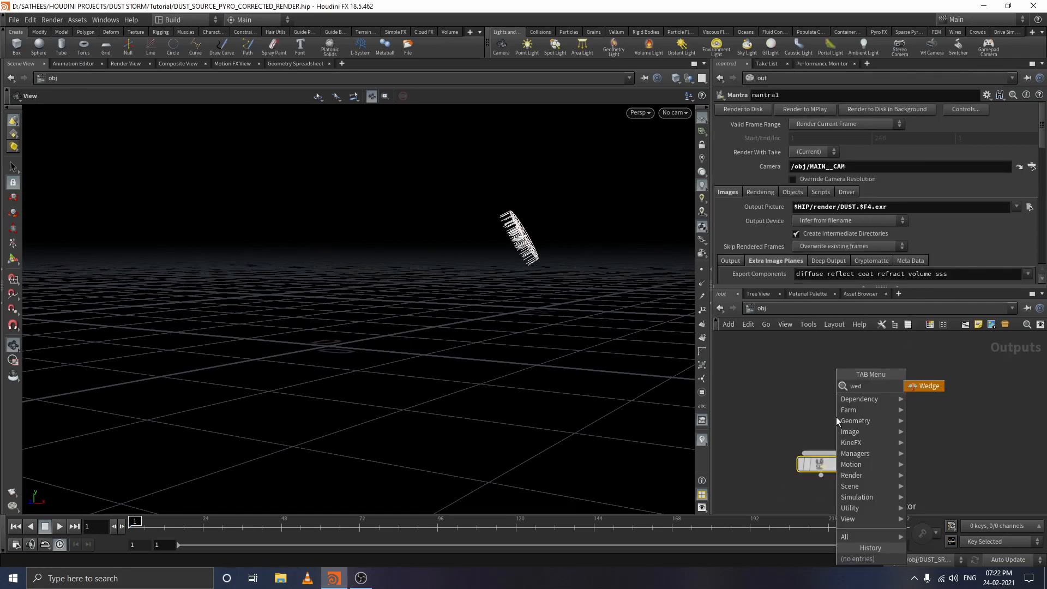
key("Return")
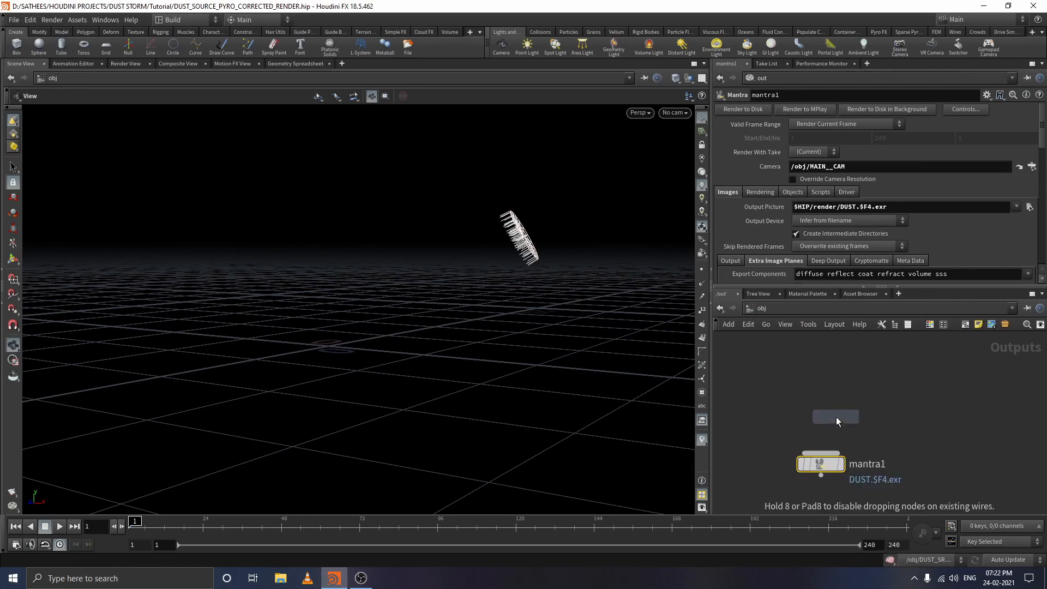
left_click(822, 396)
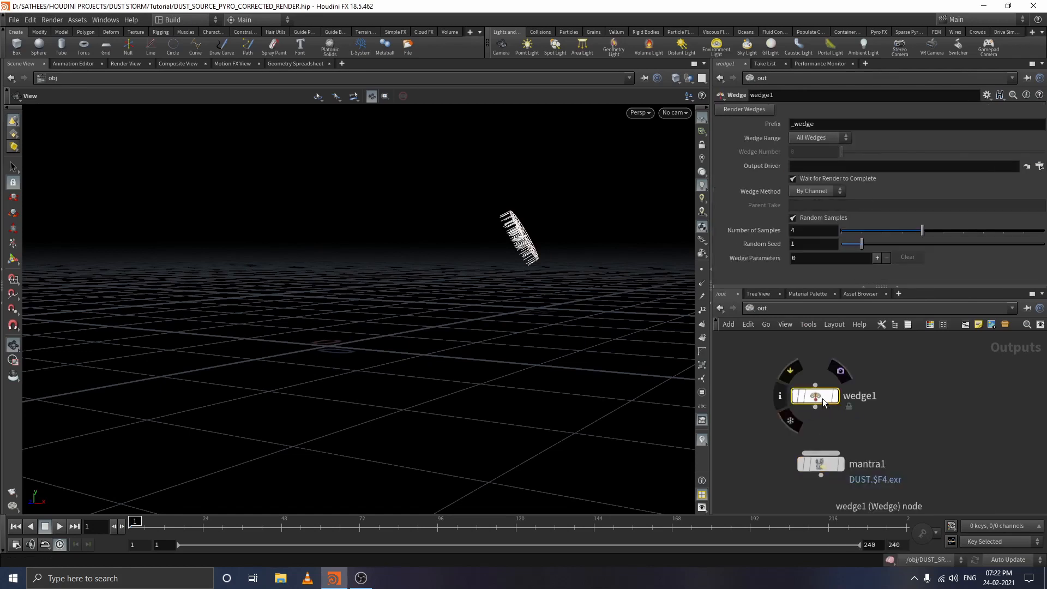
left_click_drag(824, 397, 828, 388)
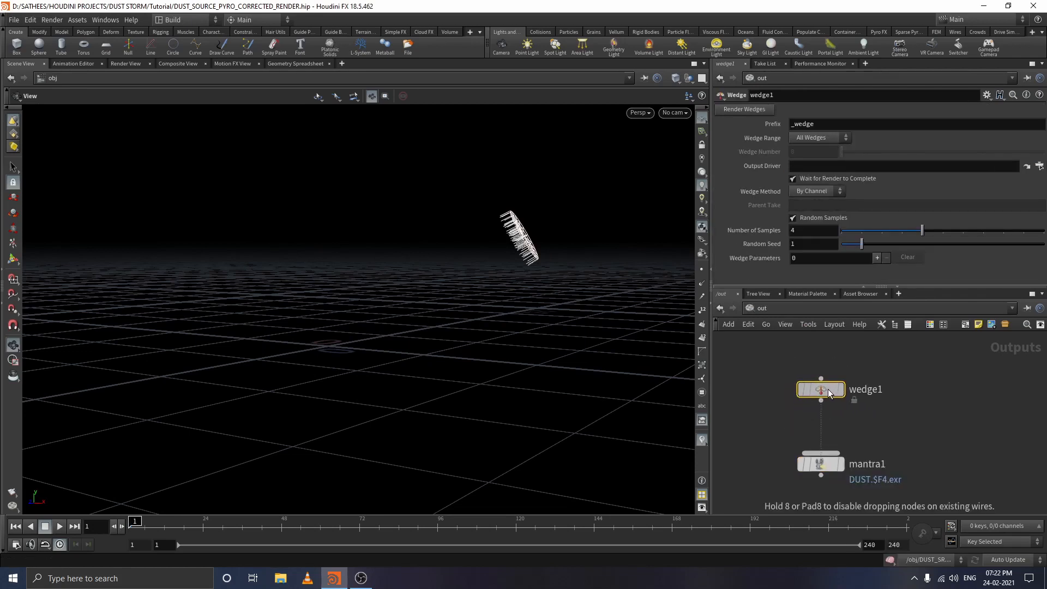
middle_click_drag(916, 440, 906, 420)
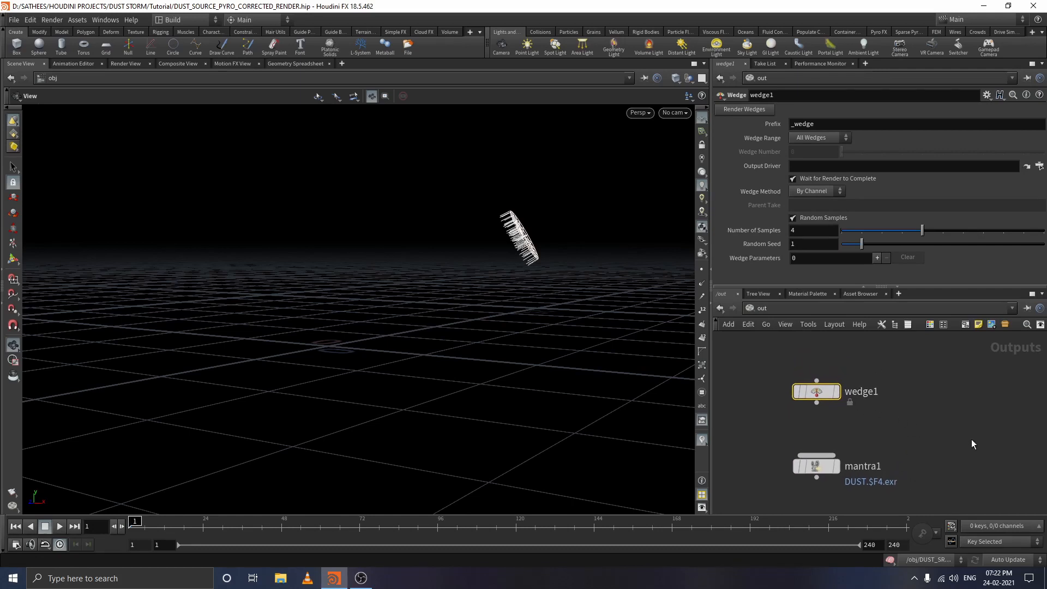
middle_click_drag(972, 439, 971, 499)
middle_click_drag(951, 418, 951, 436)
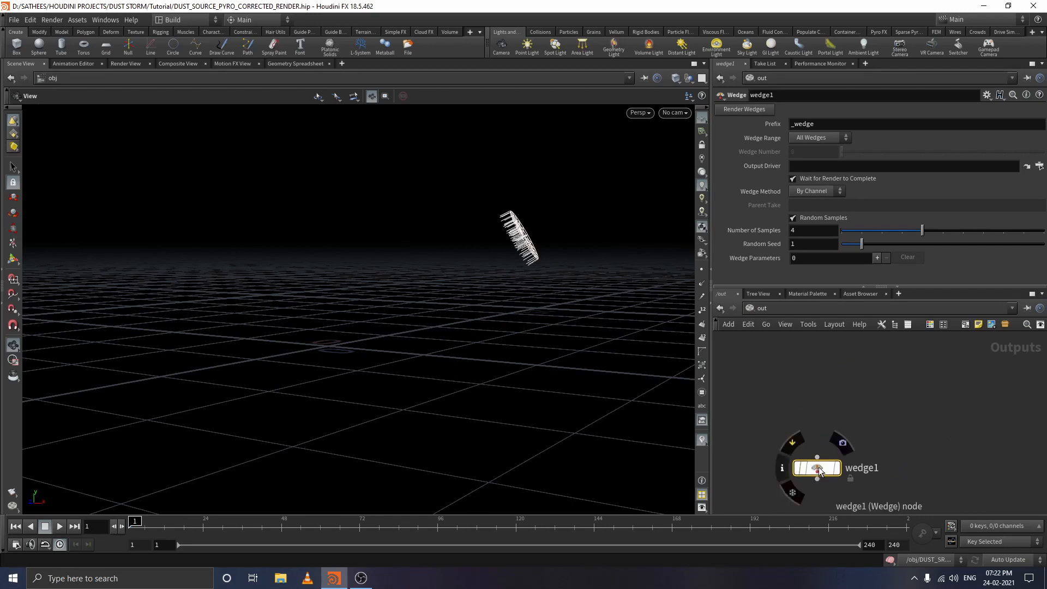
mouse_move(837, 473)
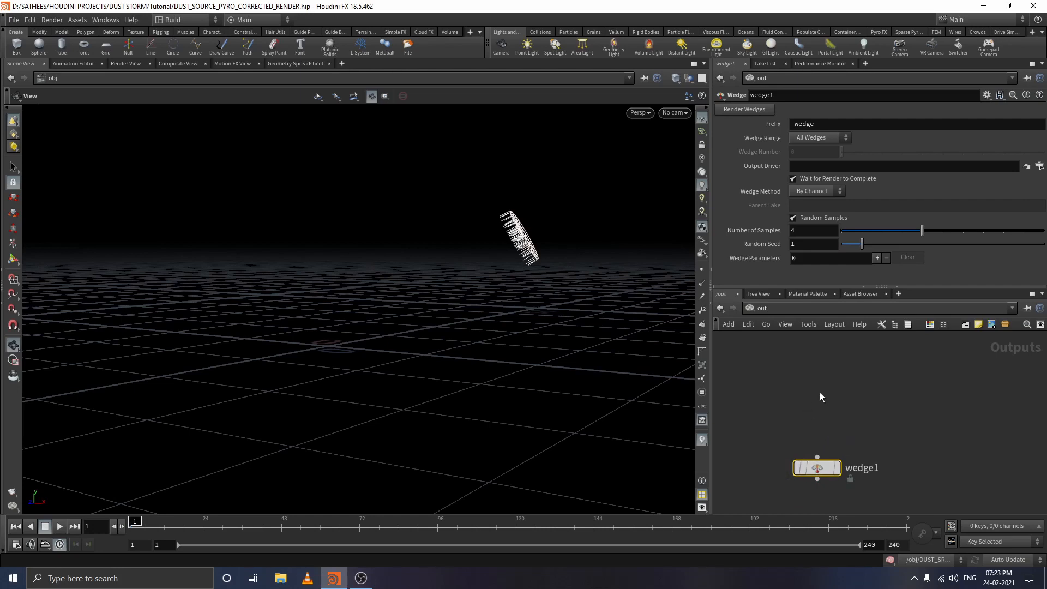
Return to the obj context, enter IMPORT_DUST and move filecache1 to the left of dopimportfield1.
right_click(770, 303)
mouse_move(818, 310)
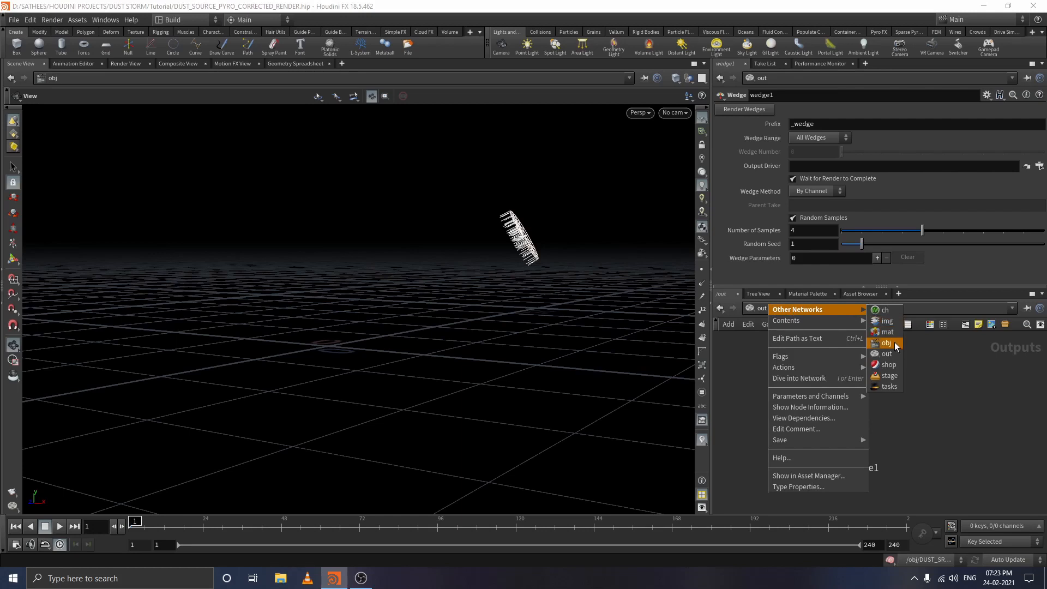
left_click(886, 343)
double_click(786, 453)
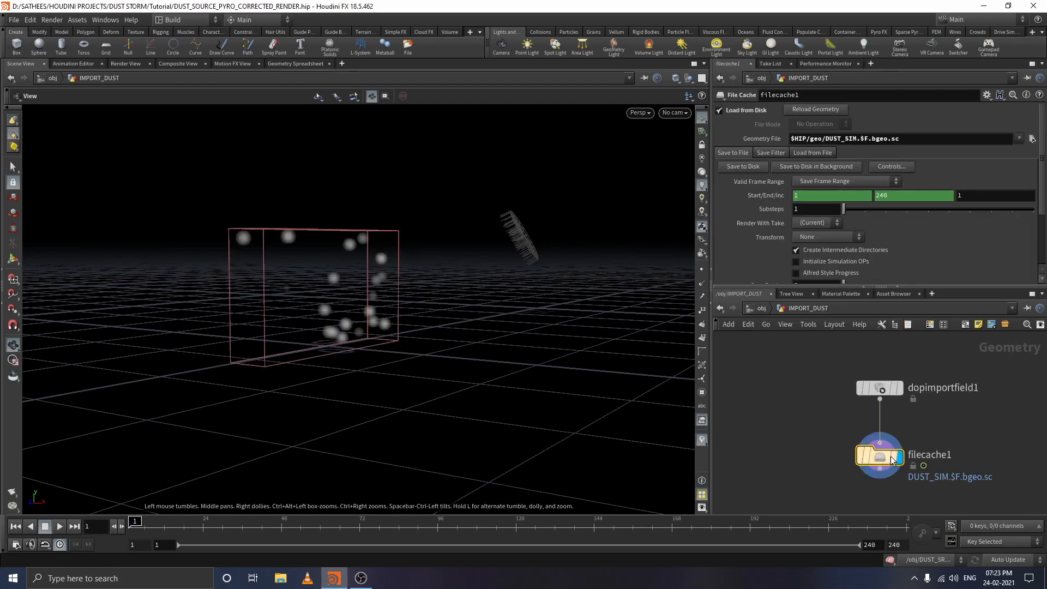
left_click_drag(893, 460, 810, 461)
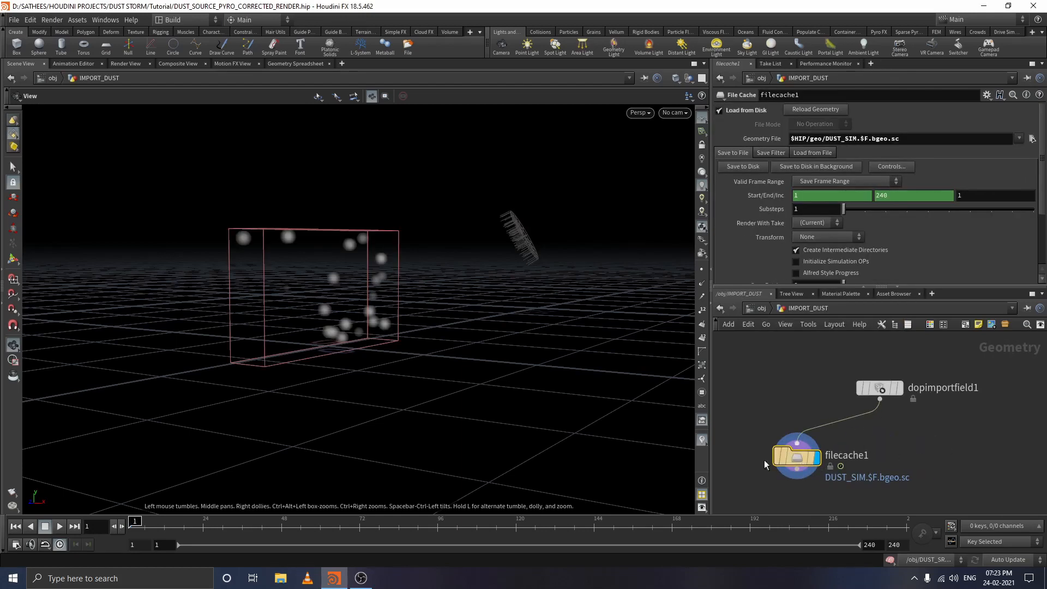
mouse_move(797, 465)
middle_click_drag(909, 455, 908, 417)
scroll(908, 412, "down", 2)
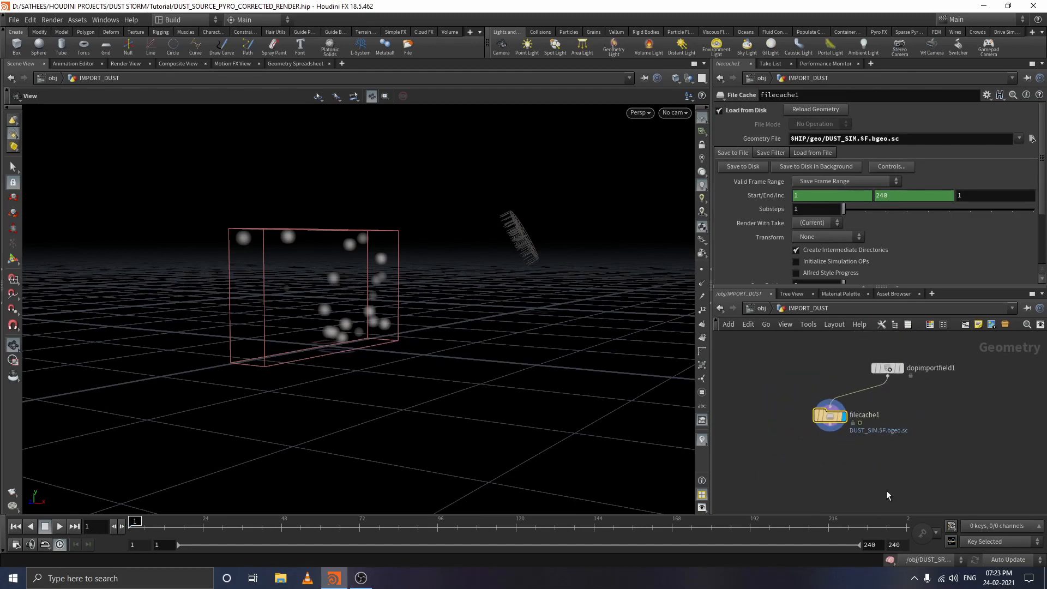
Add a Null node below dopimportfield1, wired to its output alongside filecache1.
key("Tab")
type("null")
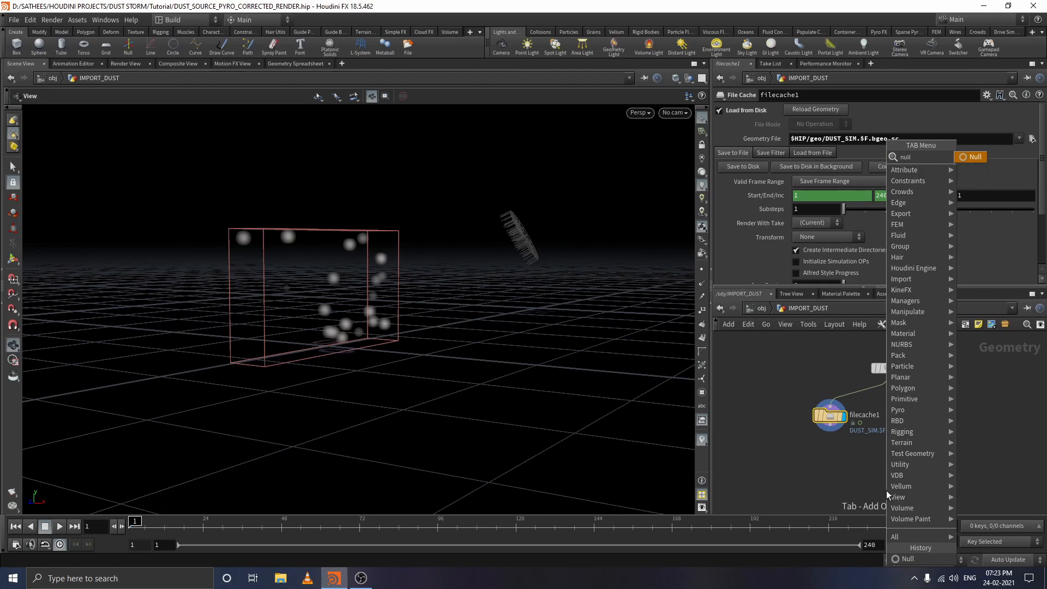
key("Return")
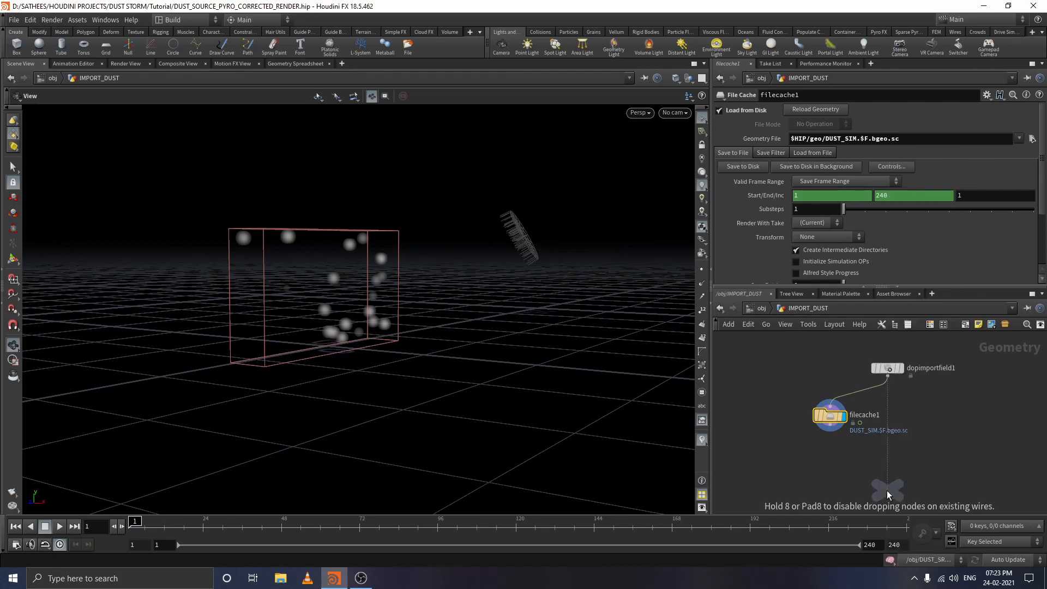
left_click(889, 472)
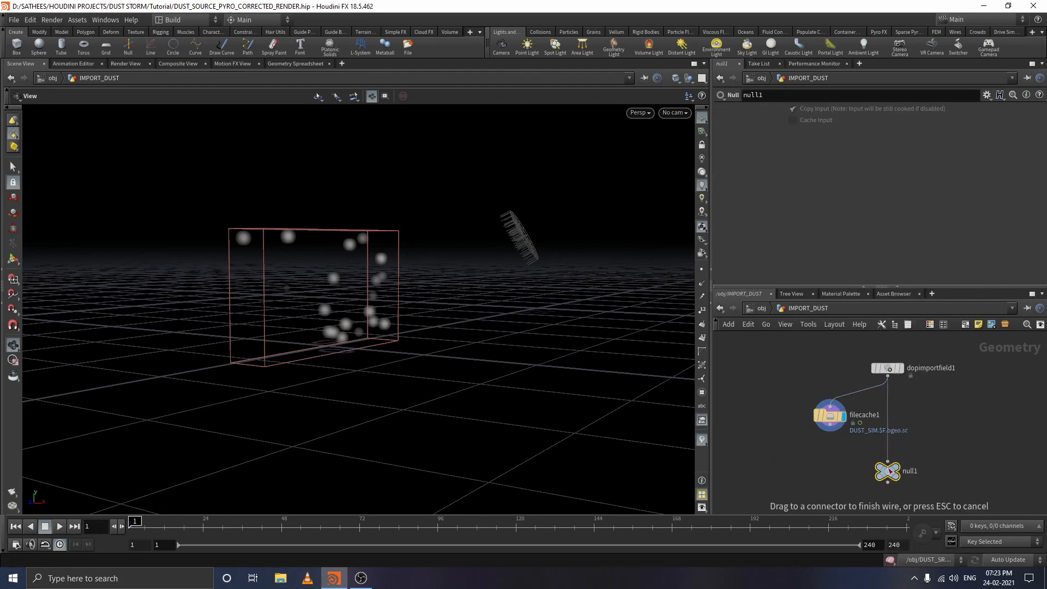
mouse_move(889, 472)
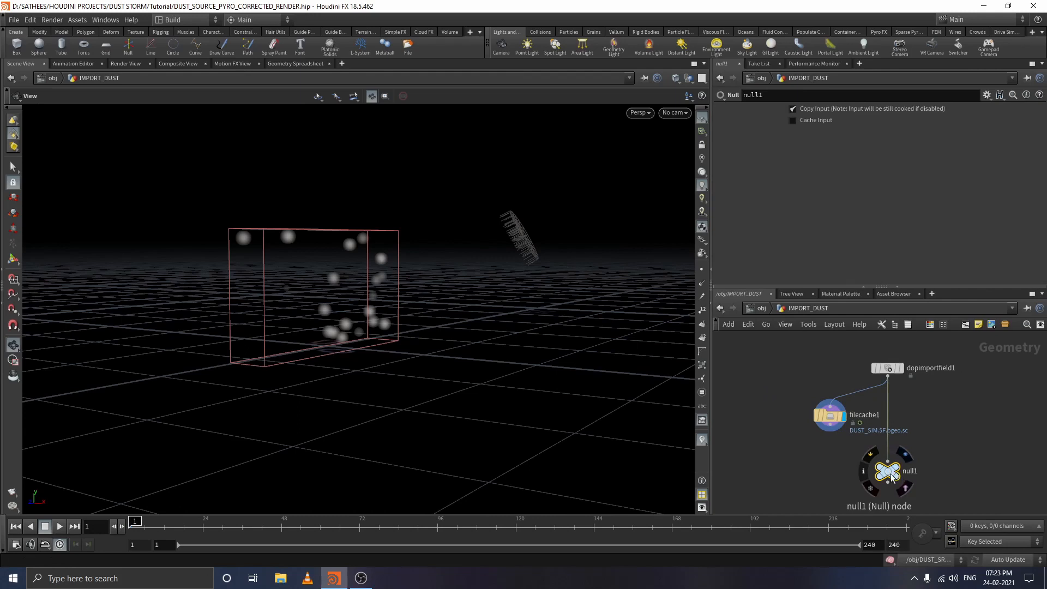
Rename the new null in IMPORT_DUST to OUT_CACHE.
key("F2")
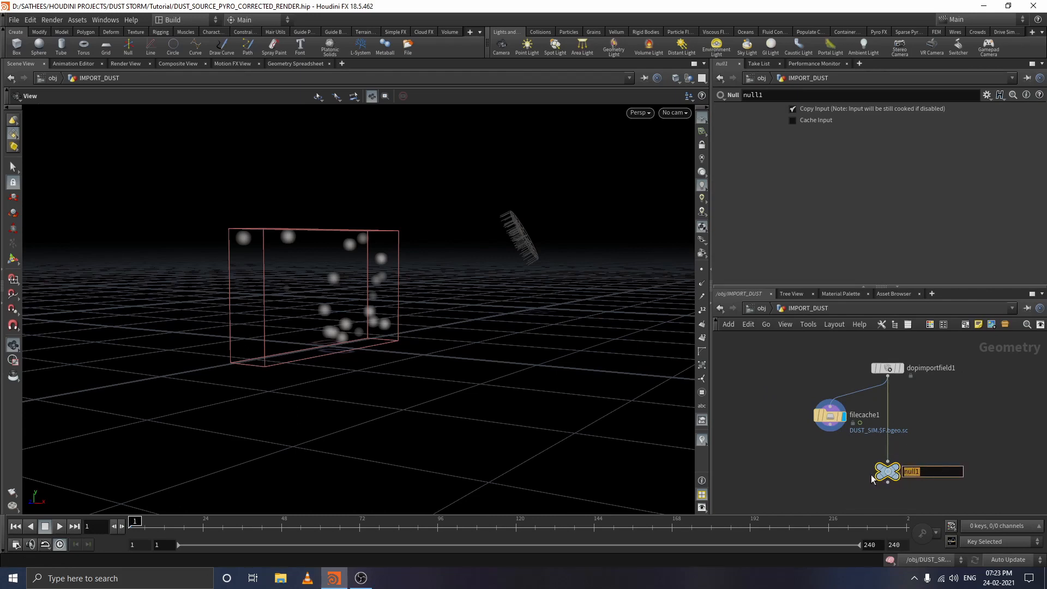
type("OUT_")
type("CHAE")
key("BackSpace")
key("BackSpace")
key("BackSpace")
type("ACHE")
left_click(1010, 454)
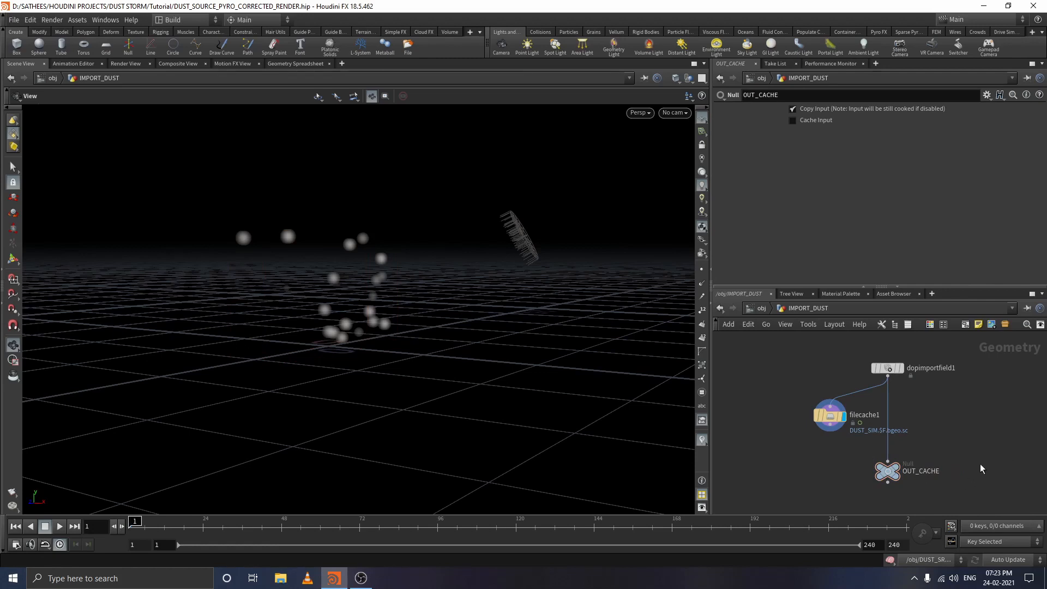
Leave IMPORT_DUST for the obj level and switch the network view to the out context.
right_click(867, 308)
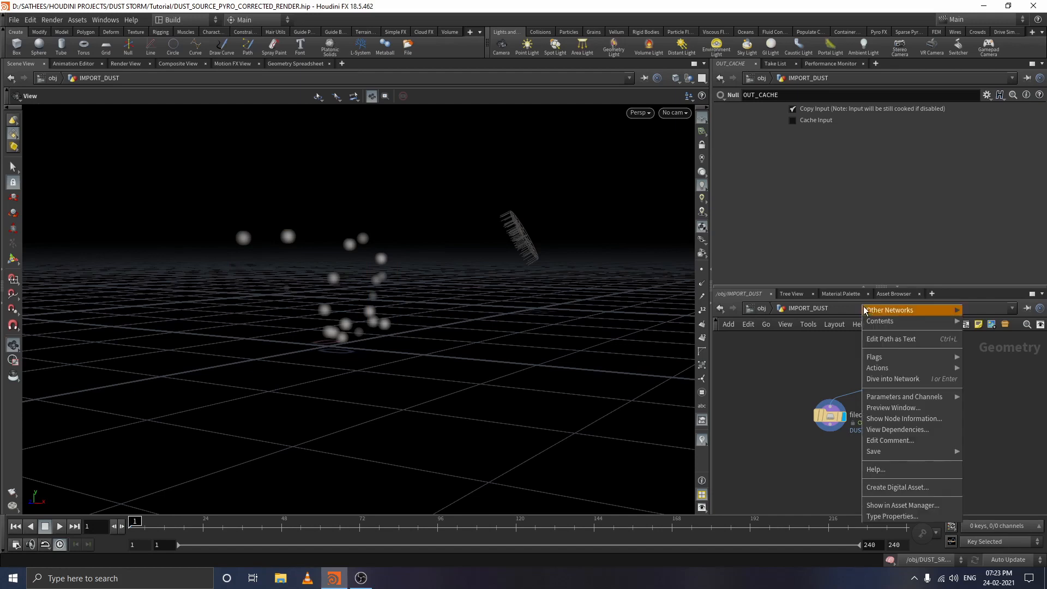
mouse_move(939, 322)
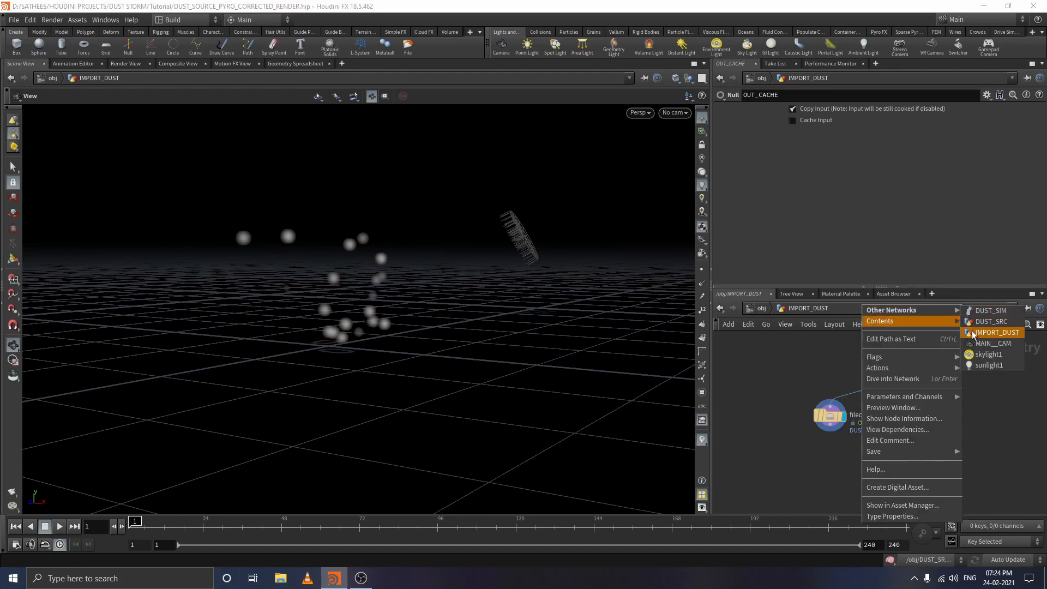
left_click(800, 368)
left_click(762, 309)
right_click(870, 309)
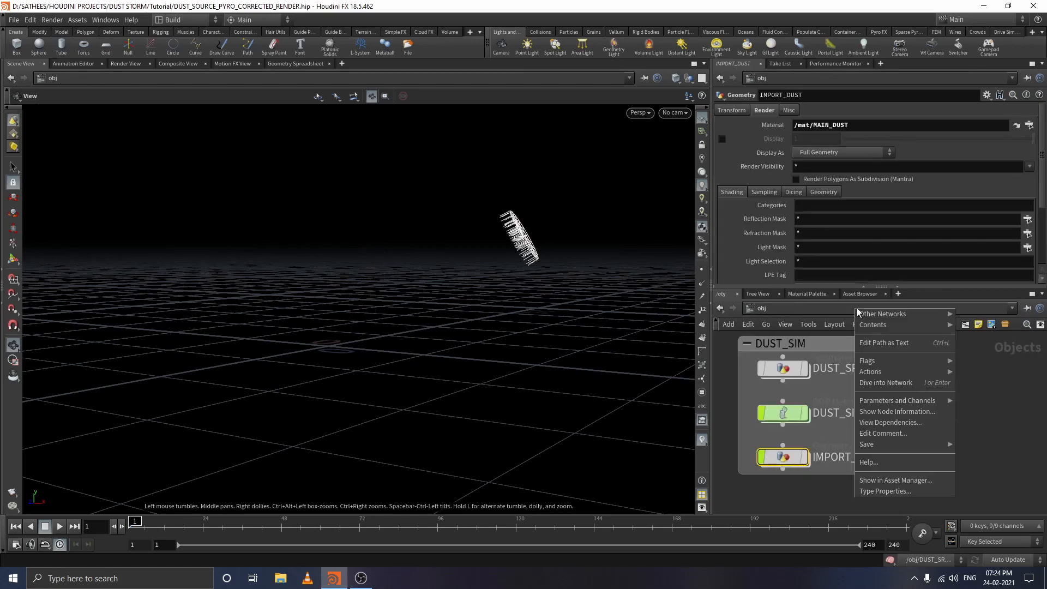
mouse_move(927, 325)
left_click(973, 358)
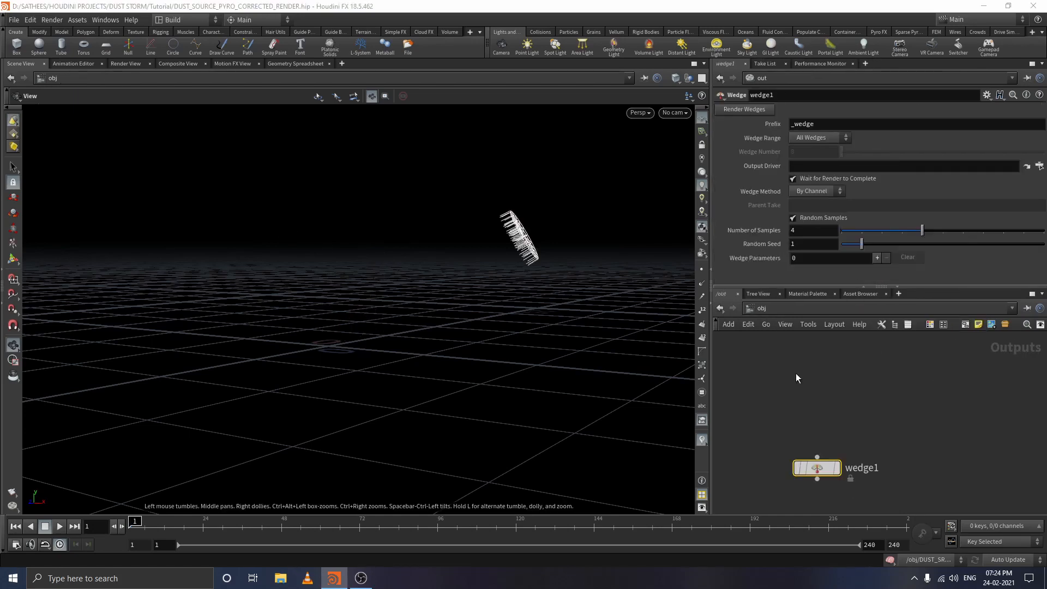
middle_click_drag(890, 450, 889, 377)
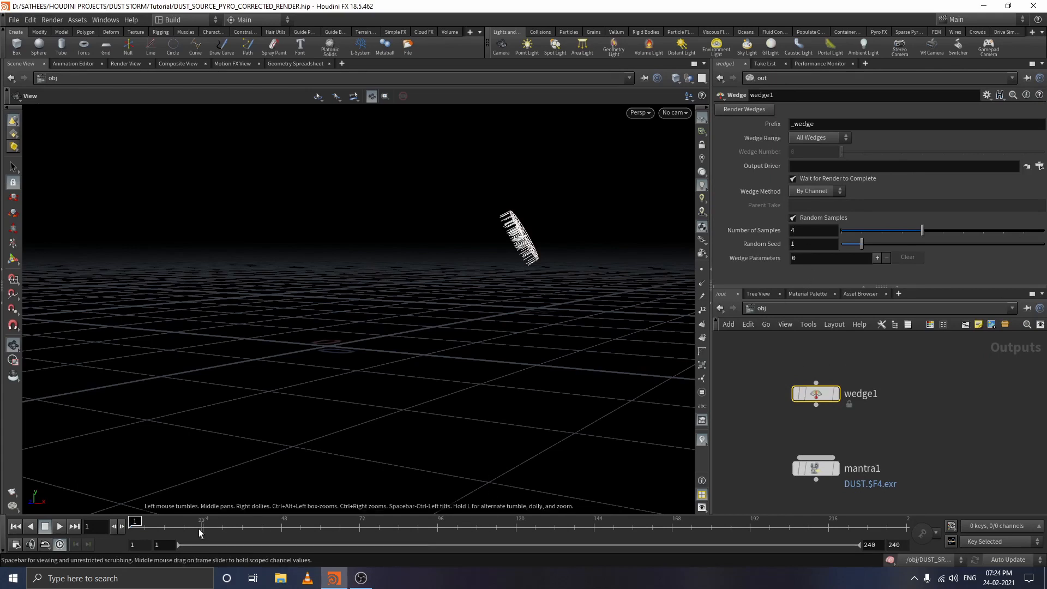
Move the timeline to frame 33 and switch to the obj network to view the dust simulation.
left_click_drag(141, 524, 233, 523)
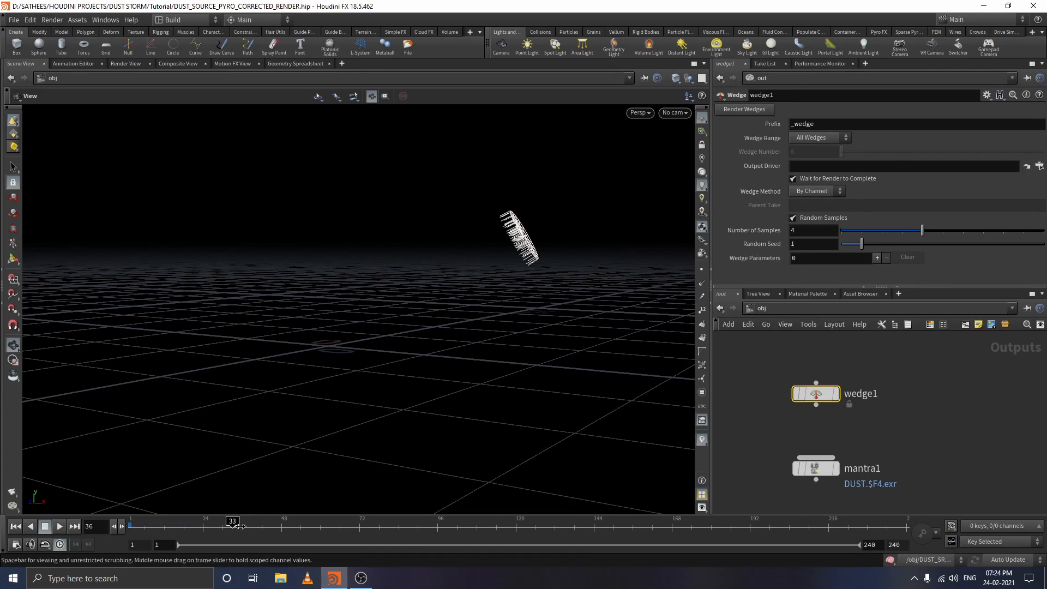
right_click(787, 312)
mouse_move(819, 310)
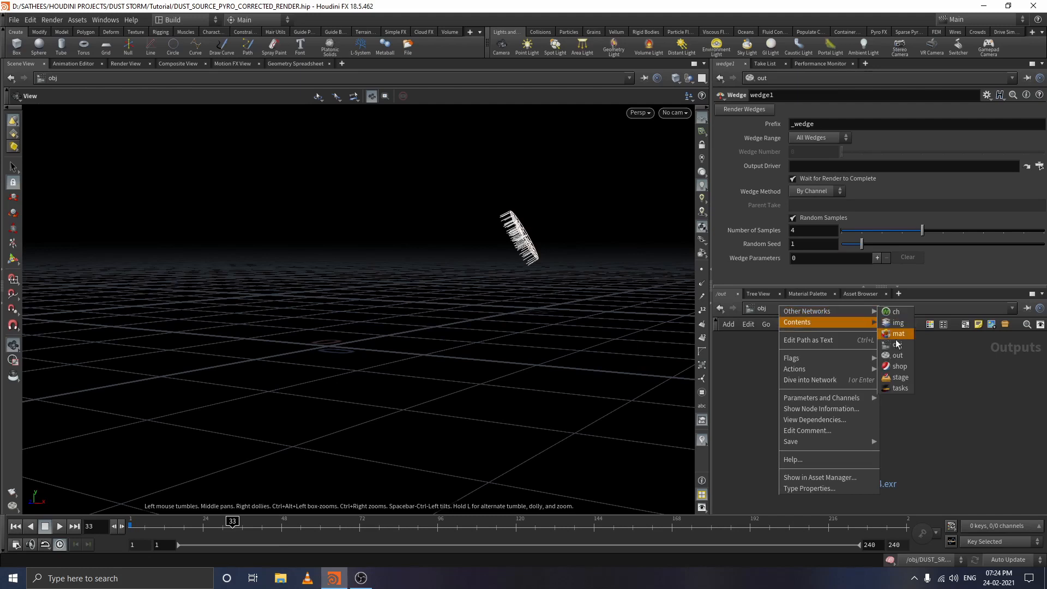
left_click(896, 347)
left_click(810, 386)
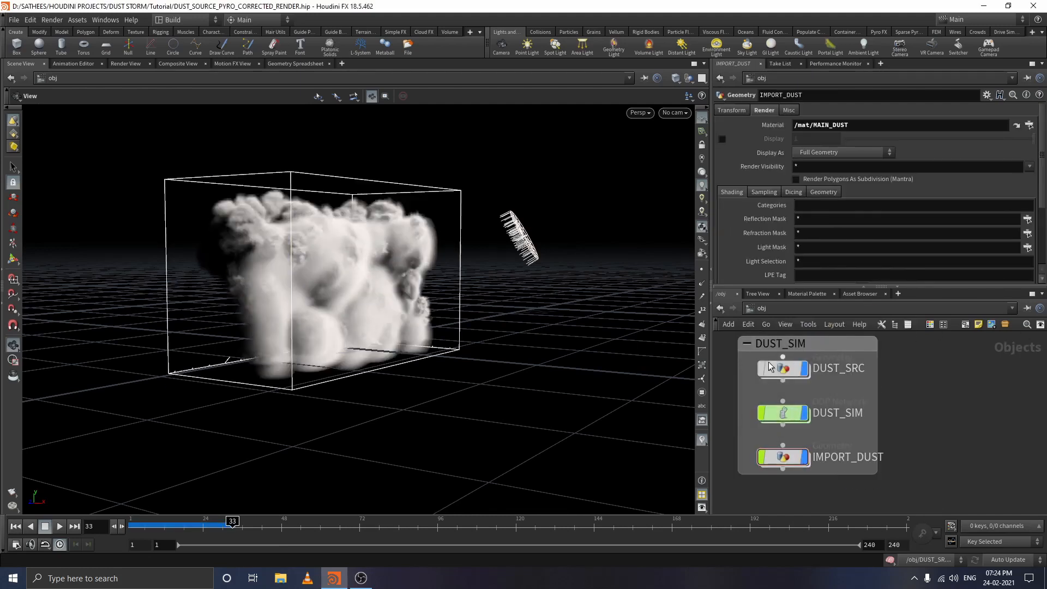
Switch back to the out network and select wedge1.
right_click(807, 312)
mouse_move(860, 313)
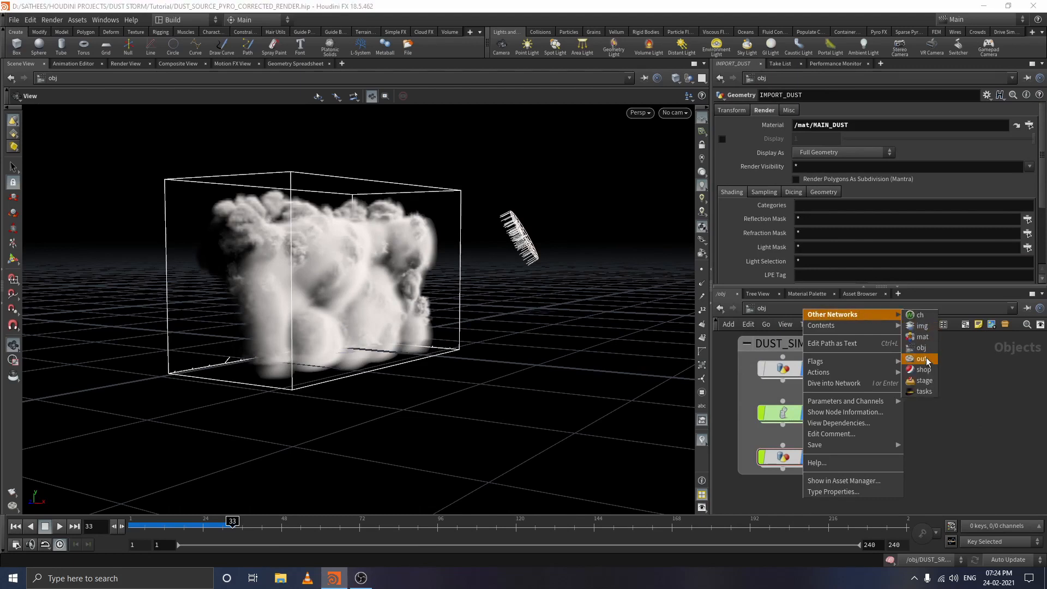
left_click(924, 357)
left_click_drag(772, 381, 833, 417)
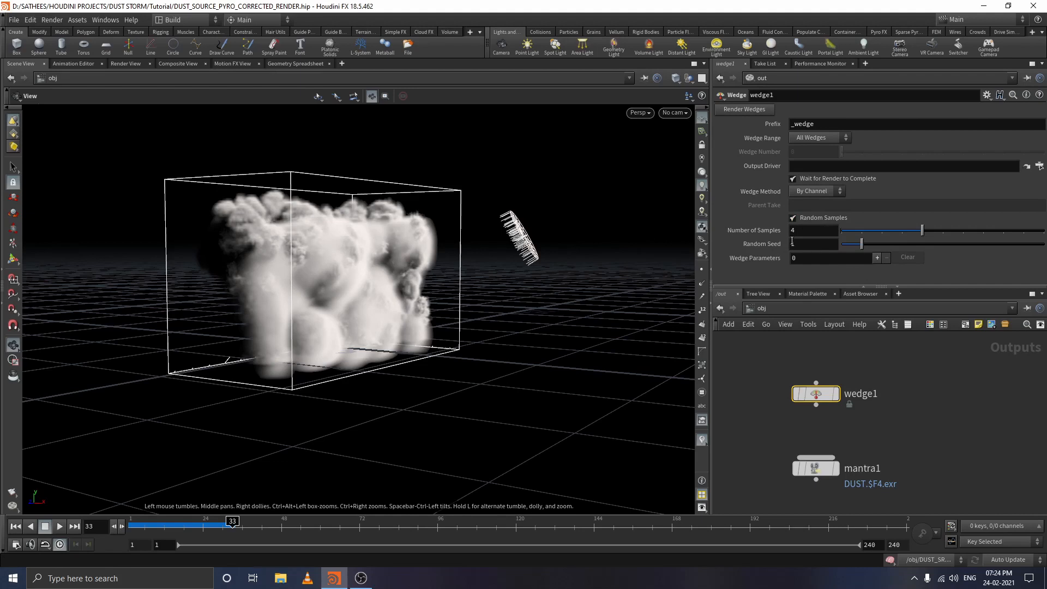
Turn off Random Samples on wedge1.
left_click_drag(863, 244, 875, 243)
key("ctrl+z")
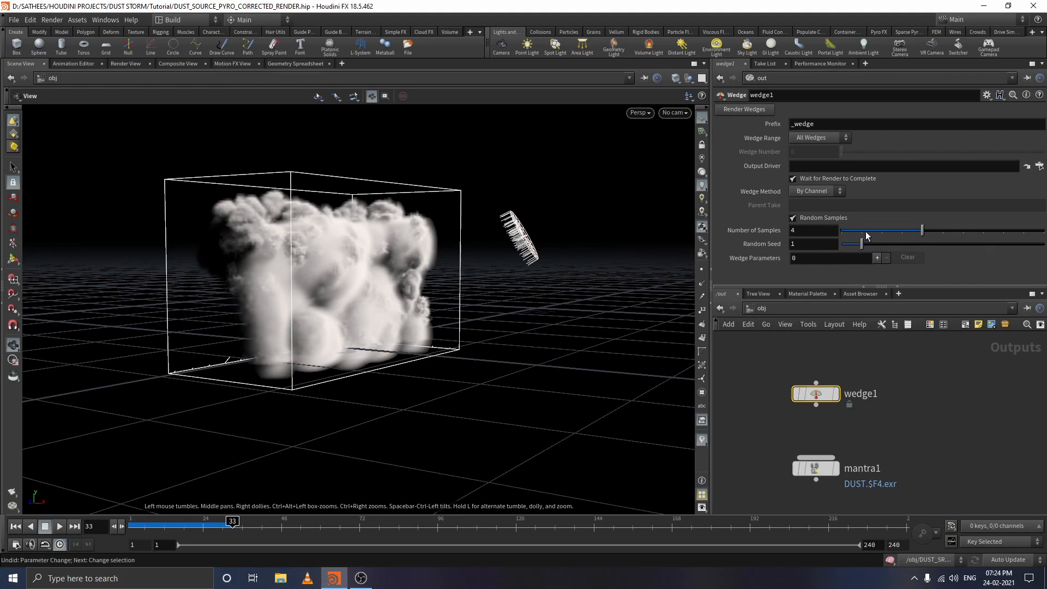
left_click(798, 219)
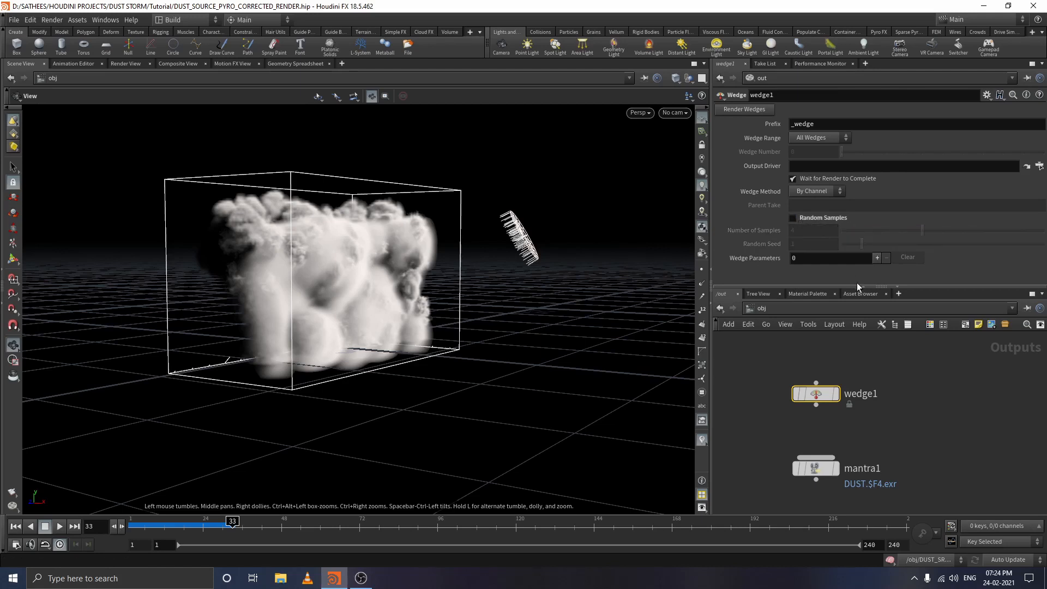
Add one wedge parameter to wedge1 and name it SEED.
left_click(877, 258)
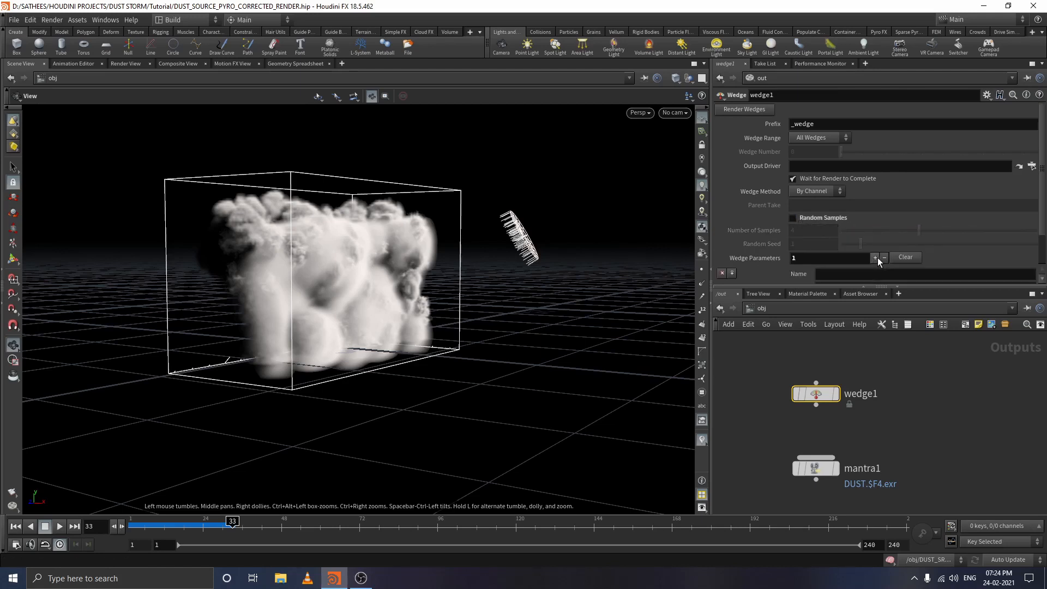
scroll(909, 253, "down", 2)
left_click(839, 235)
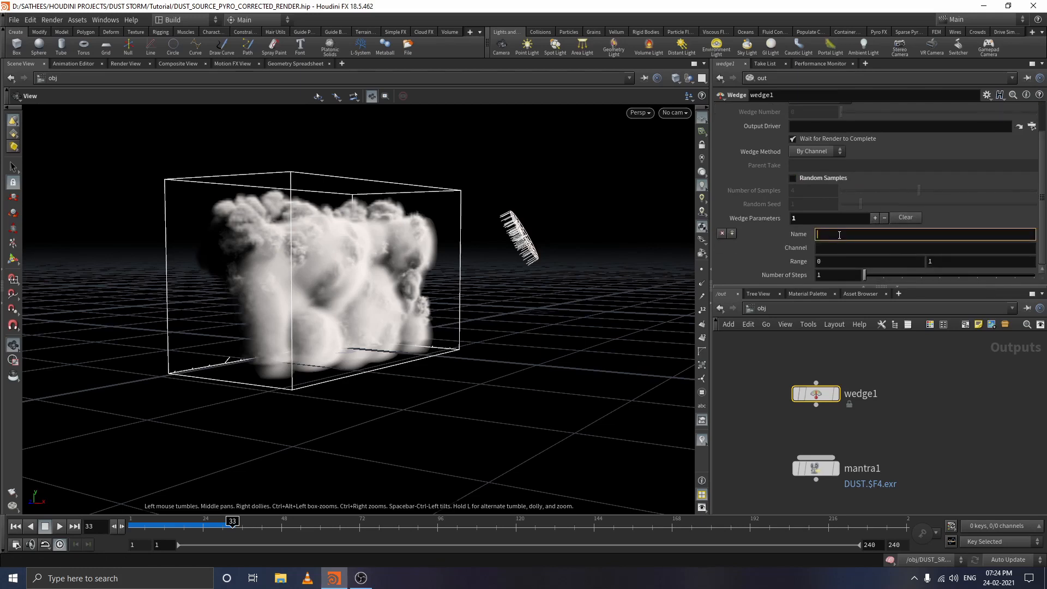
type("SEED")
Set the SEED wedge parameter's channel to /obj/DUST_SRC/CTRL/SEED.
left_click(824, 246)
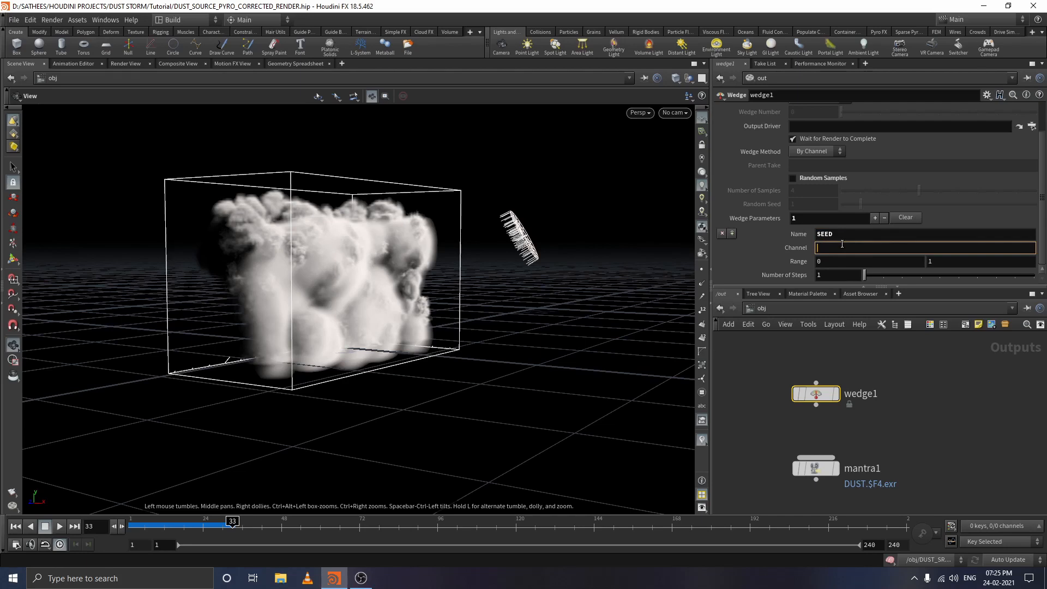
type("/")
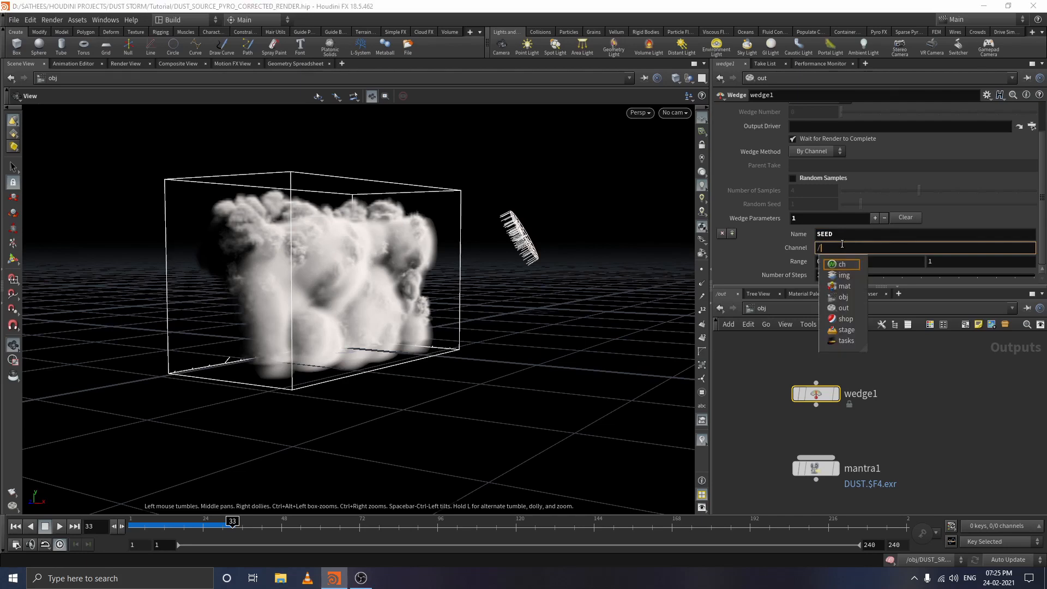
type("obj")
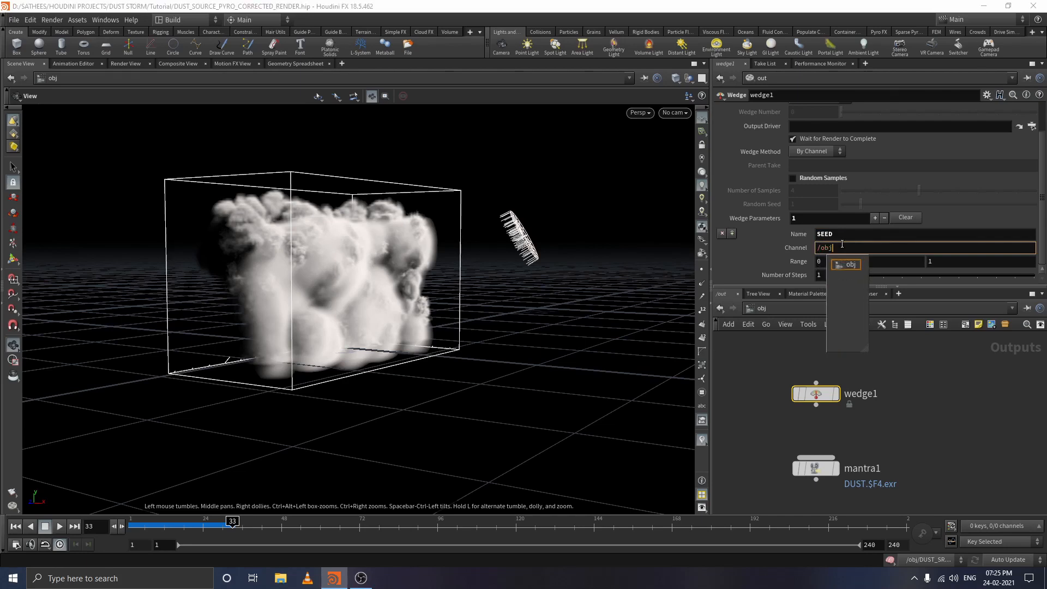
left_click(846, 264)
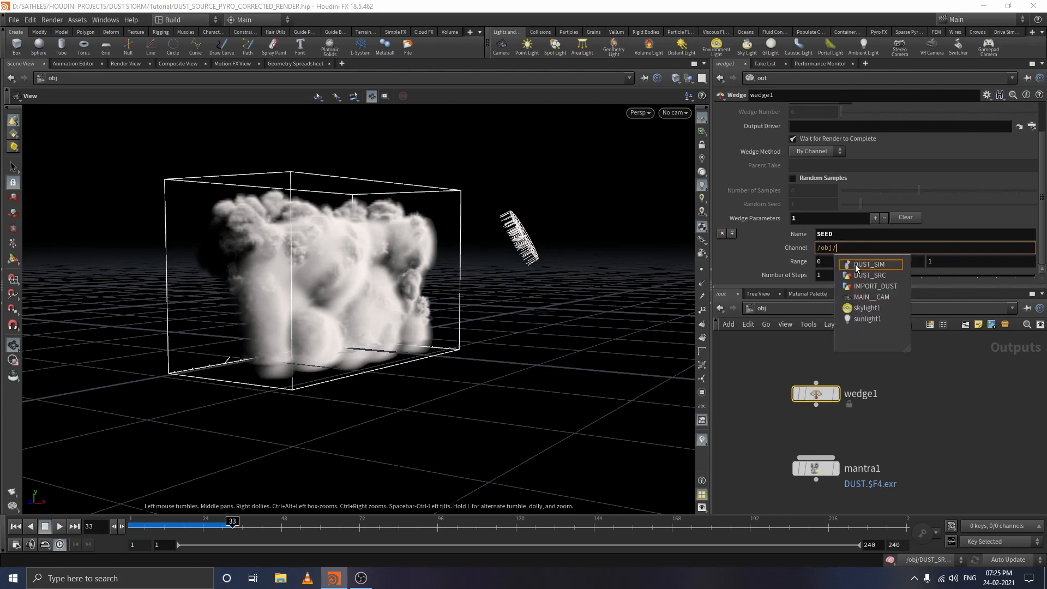
left_click(874, 273)
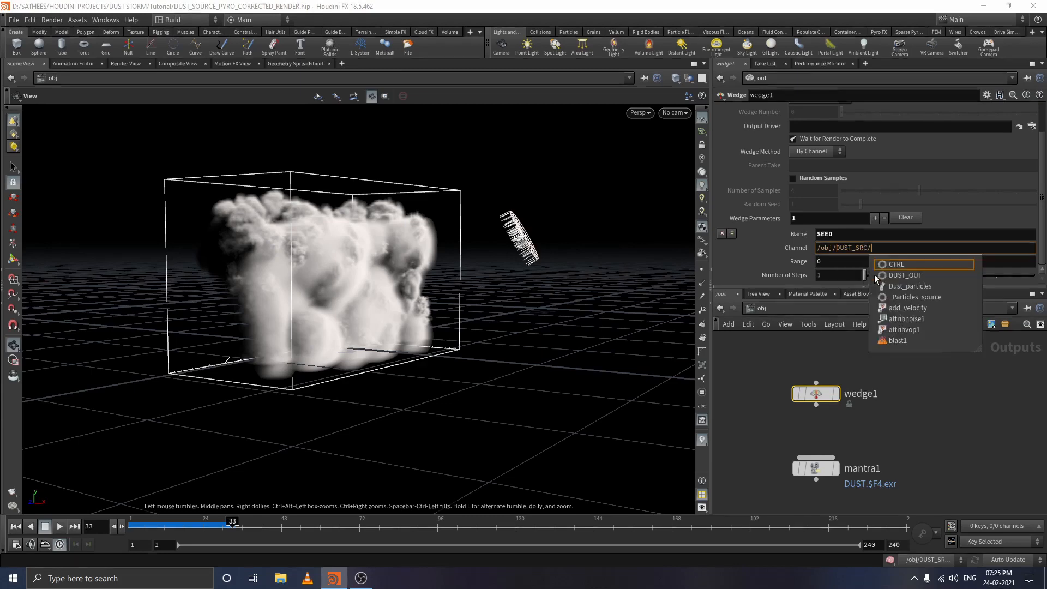
left_click(903, 265)
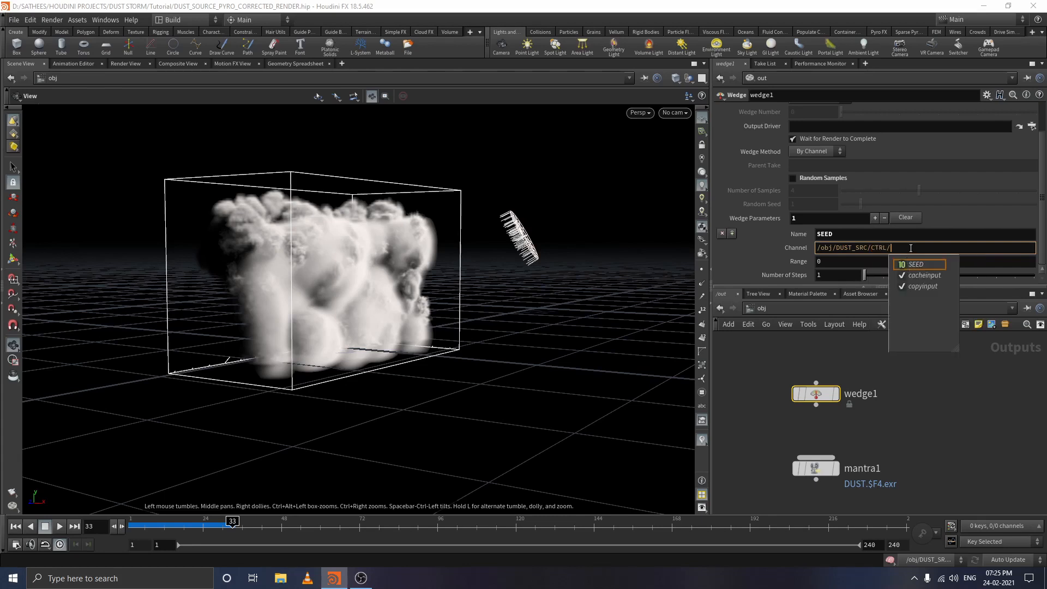
left_click(915, 265)
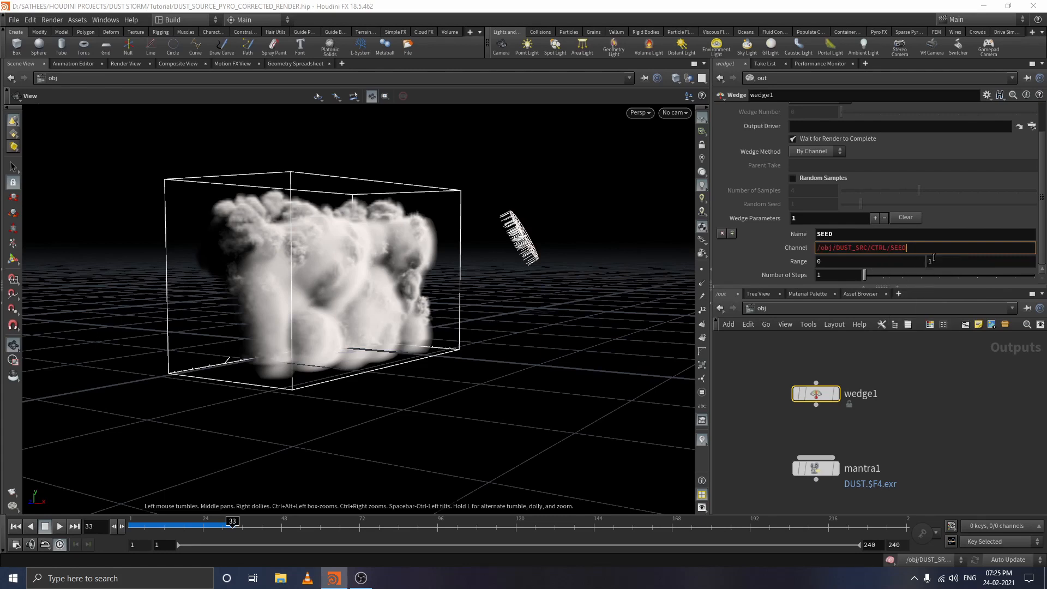
left_click(944, 361)
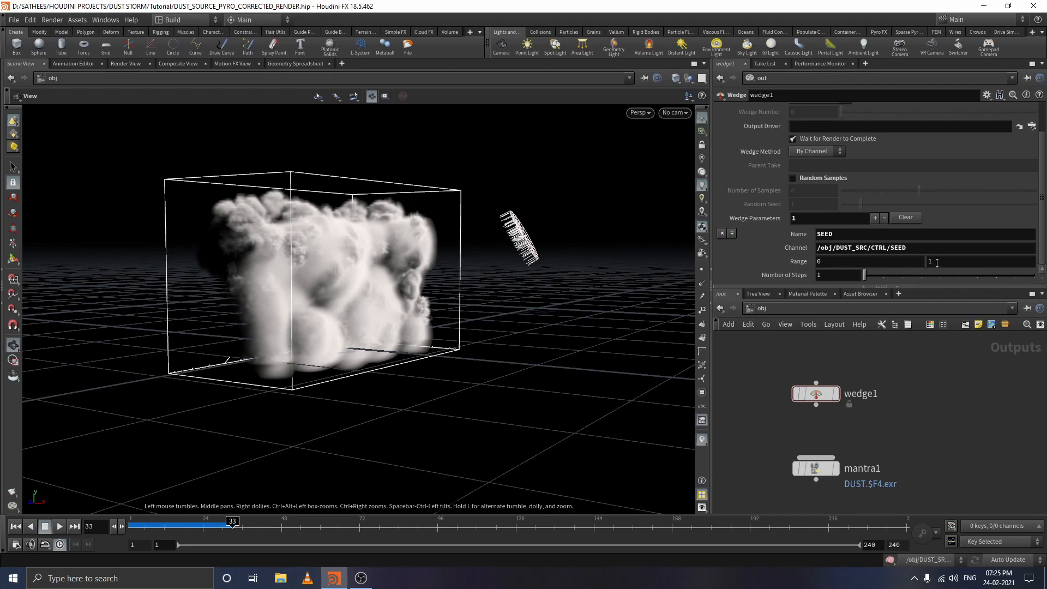
Set the maximum of the SEED wedge parameter's range to 6.
left_click_drag(936, 262, 835, 261)
type("6")
left_click(934, 404)
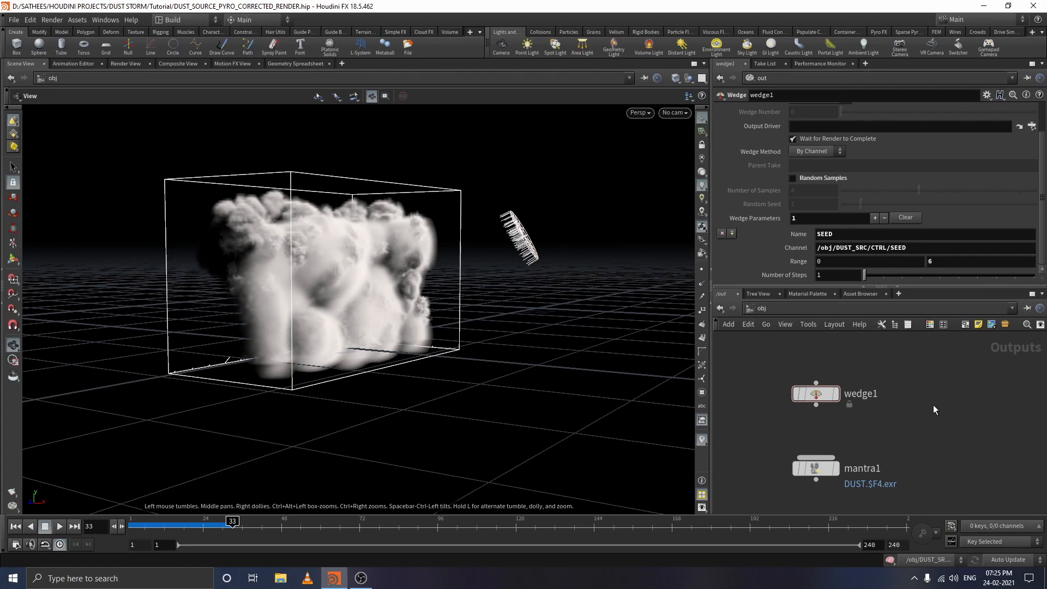
Set the SEED wedge parameter's range maximum to 5 and its number of steps to 6.
double_click(958, 266)
key("shift+Tab")
key("Tab")
type("5")
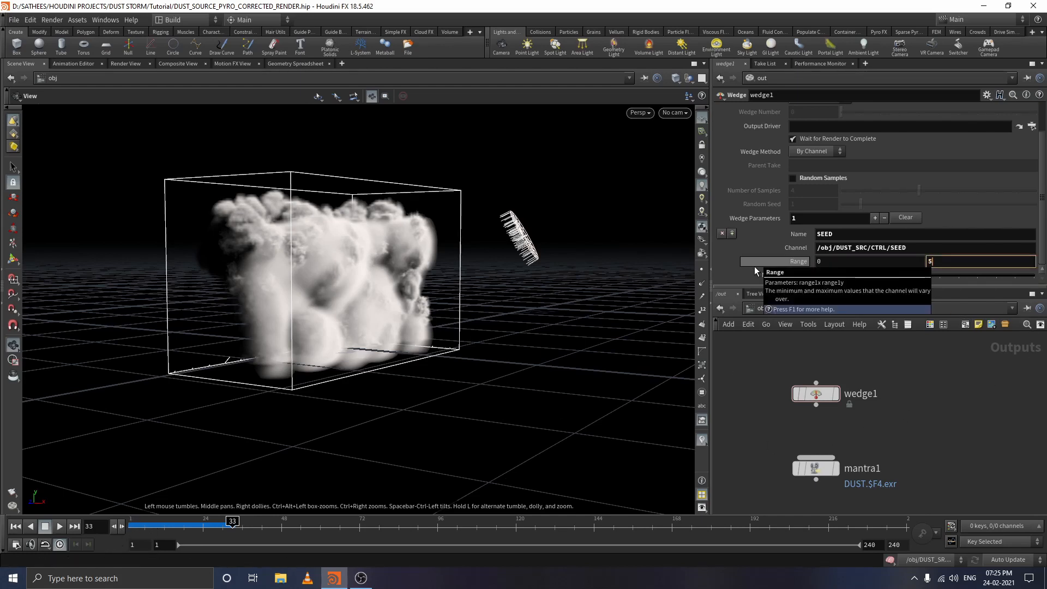
left_click(779, 357)
left_click(829, 275)
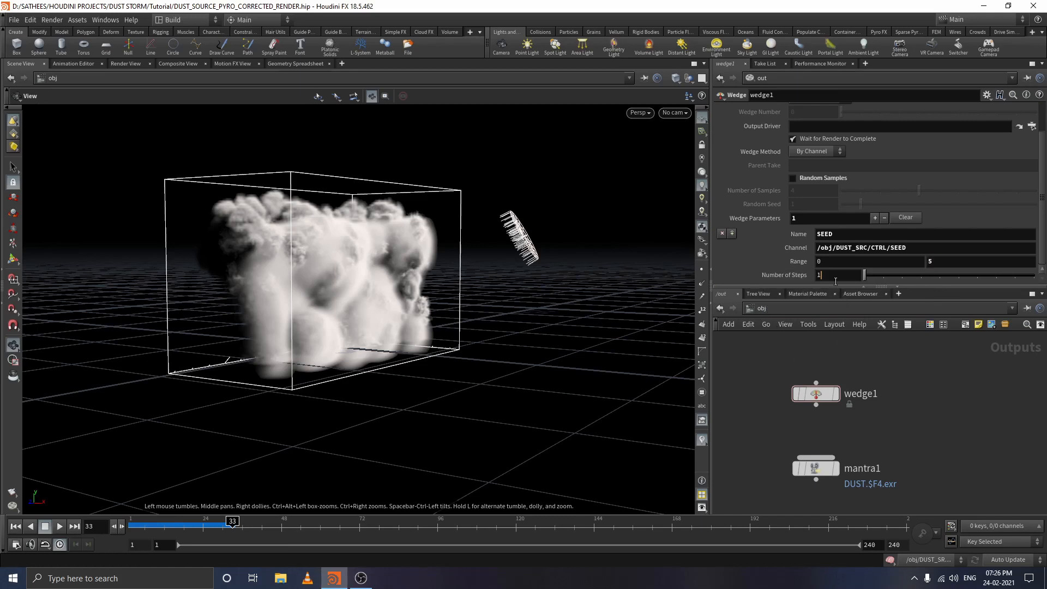
type("6")
key("Return")
scroll(898, 243, "up", 2)
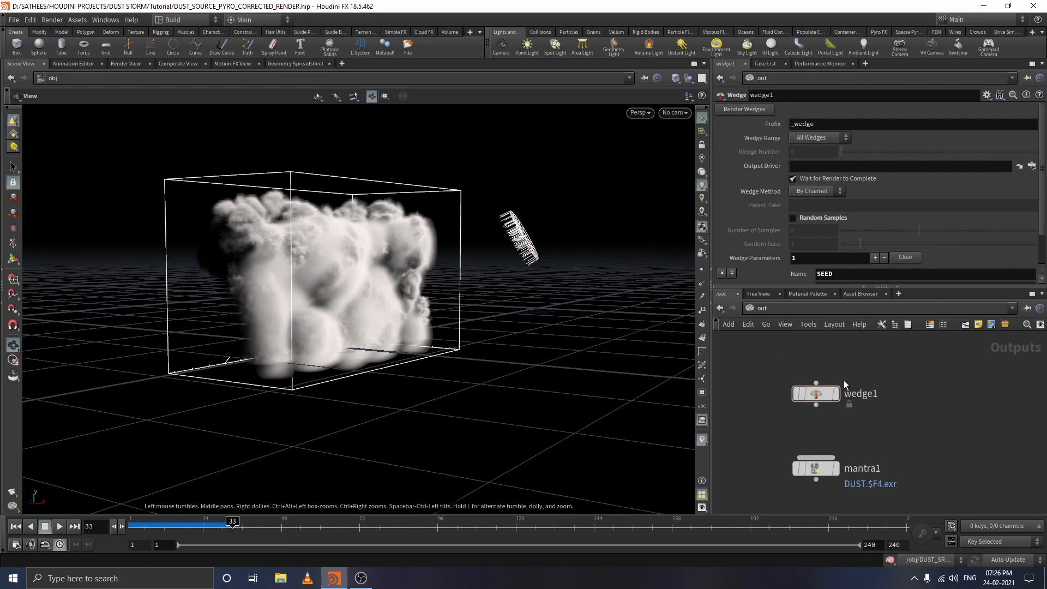
Add a Geometry output node above wedge1 in the out network and align wedge1 directly beneath it.
middle_click_drag(963, 395, 950, 427)
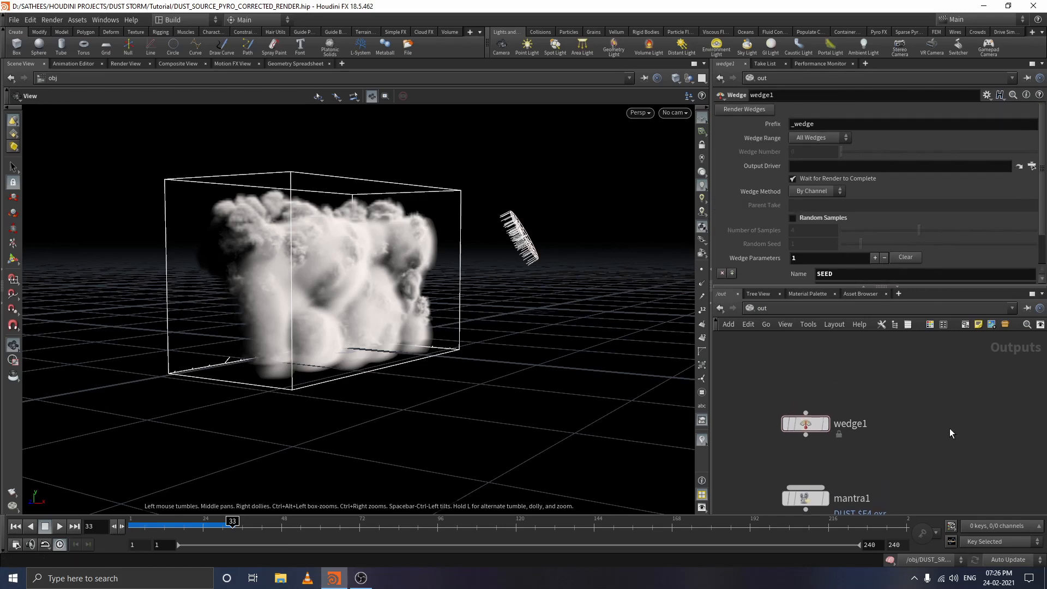
middle_click_drag(877, 409, 884, 429)
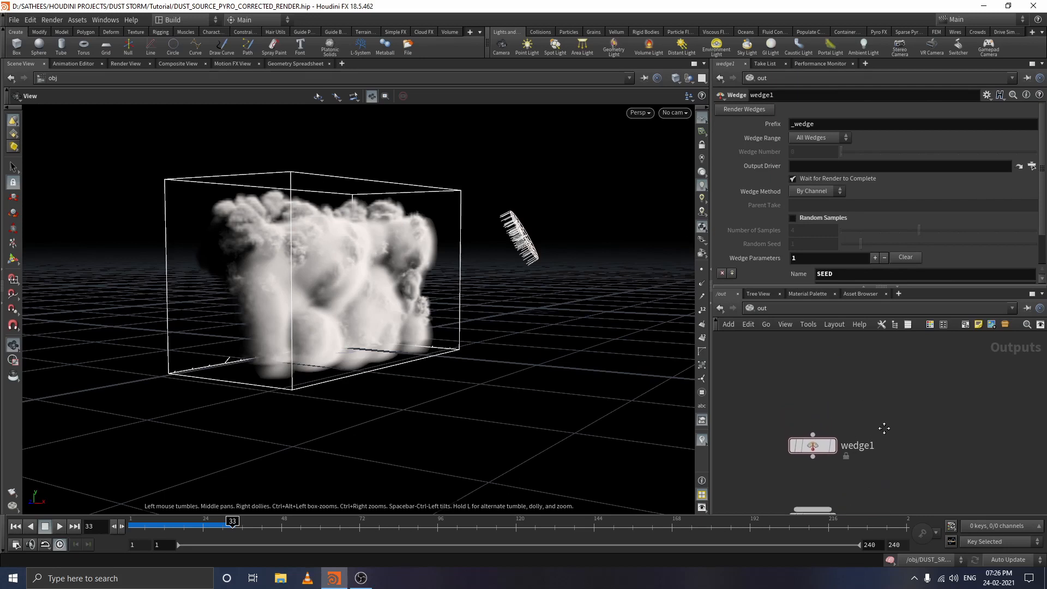
key("Tab")
type("geo")
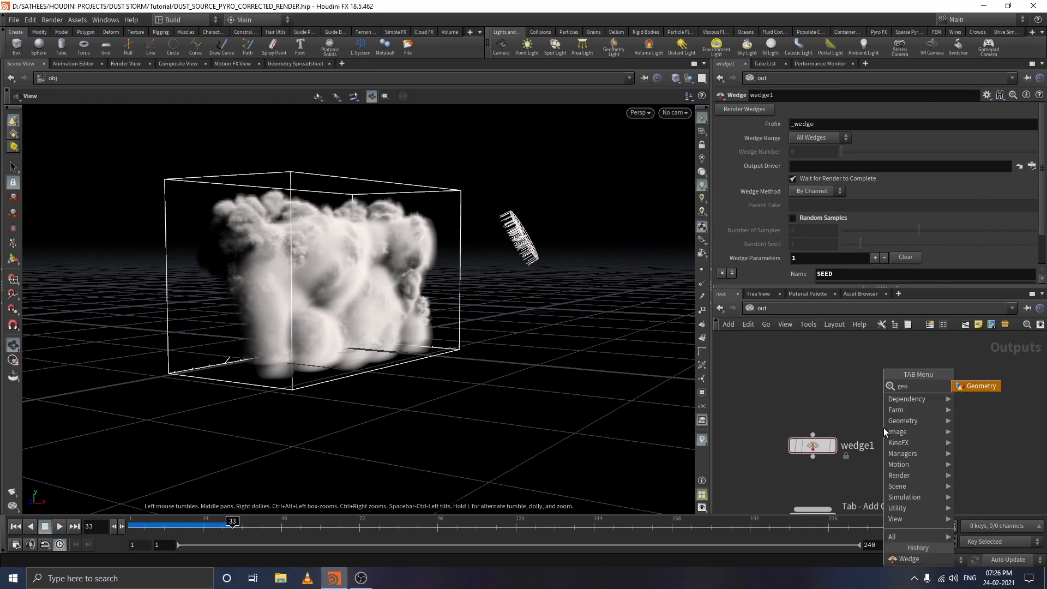
key("Return")
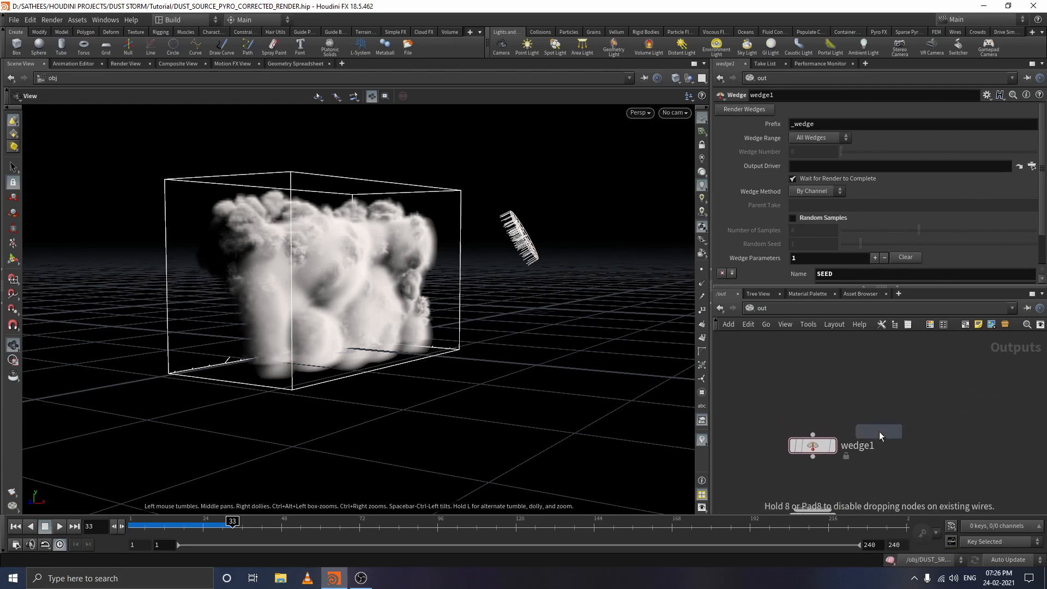
left_click(807, 395)
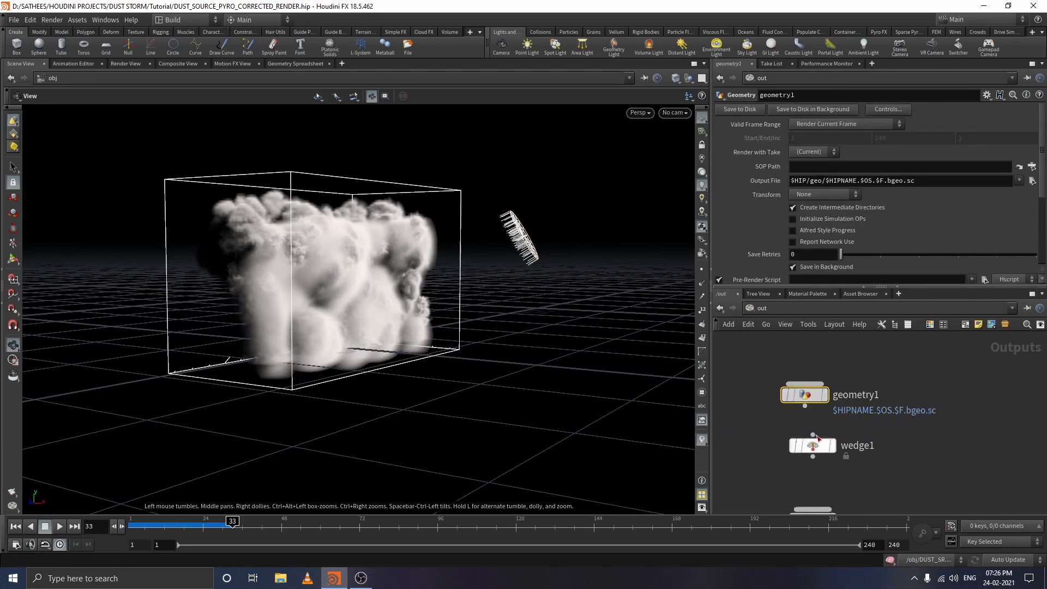
mouse_move(816, 452)
left_click_drag(810, 451, 803, 457)
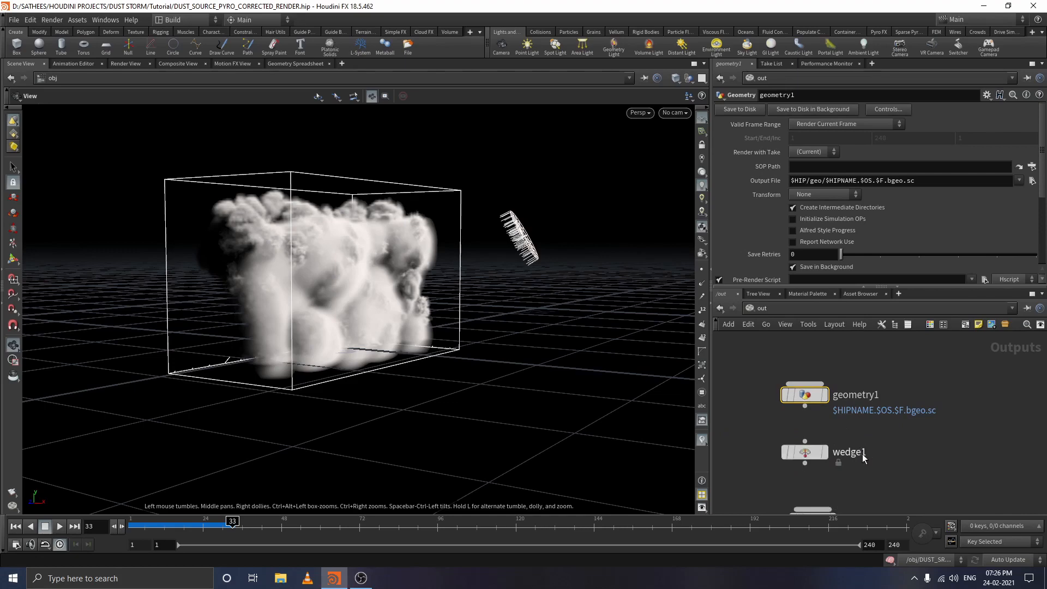
Set wedge1's output driver to ../geometry1/.
mouse_move(828, 390)
left_click(813, 453)
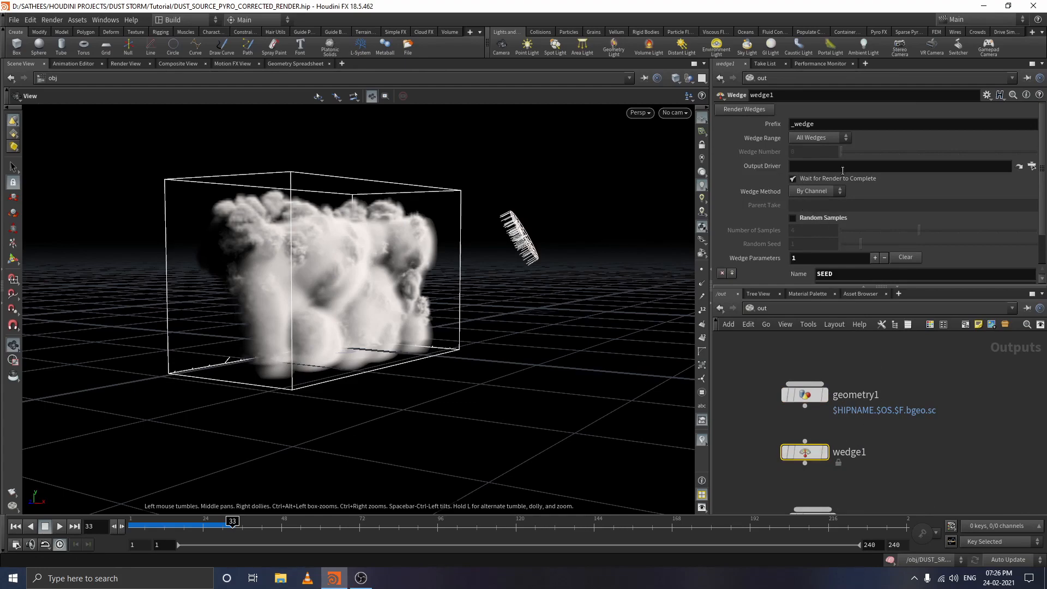
left_click(899, 168)
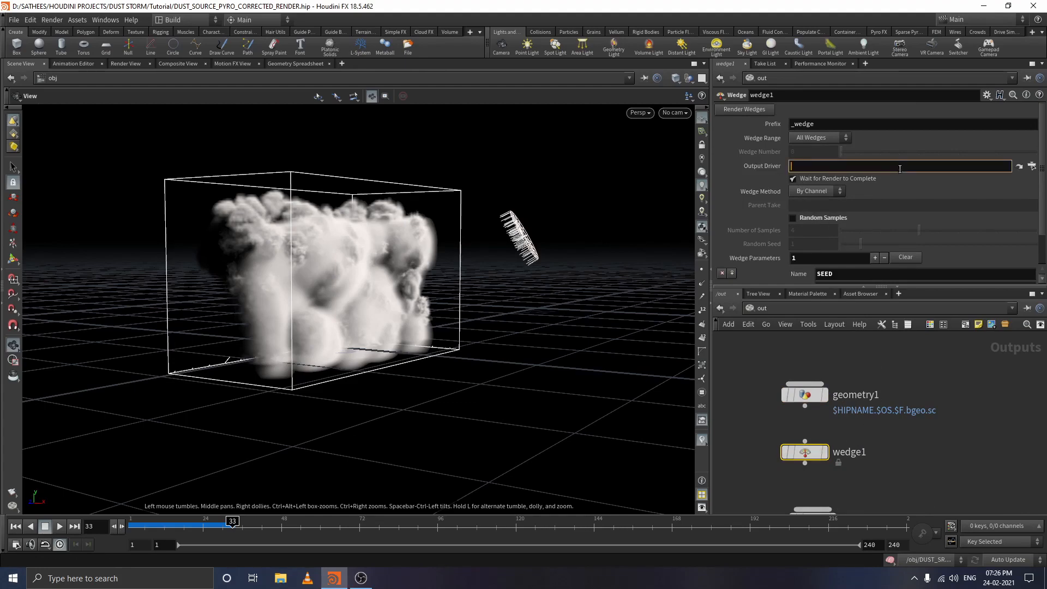
type("../")
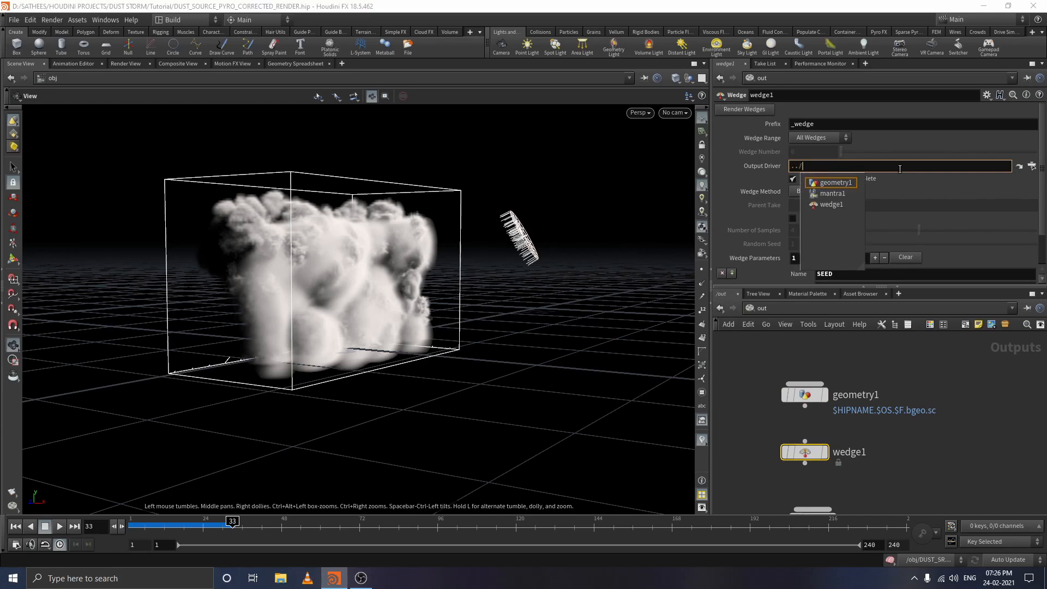
left_click(847, 183)
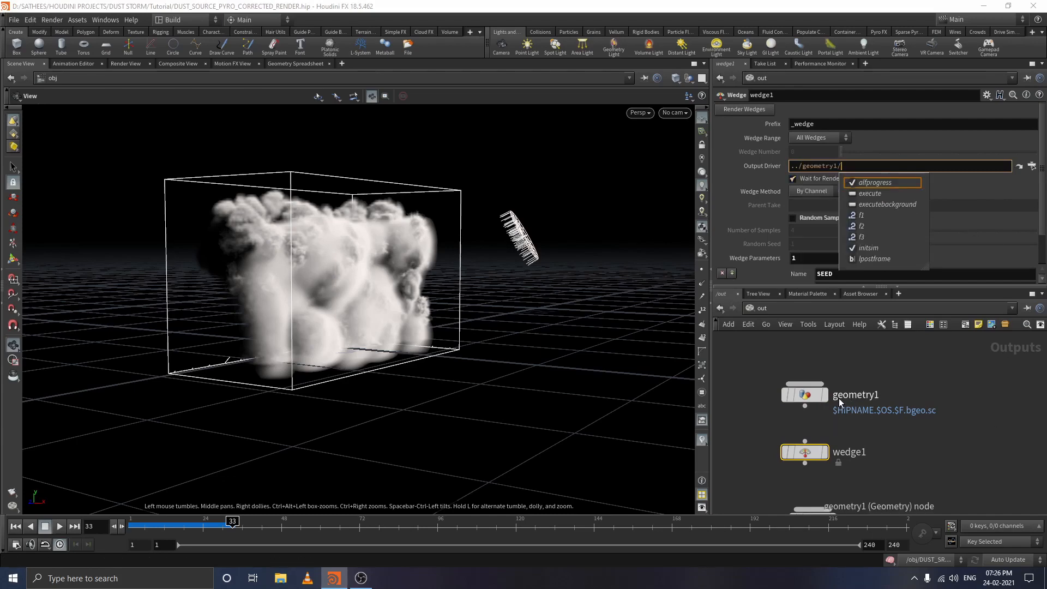
left_click(817, 374)
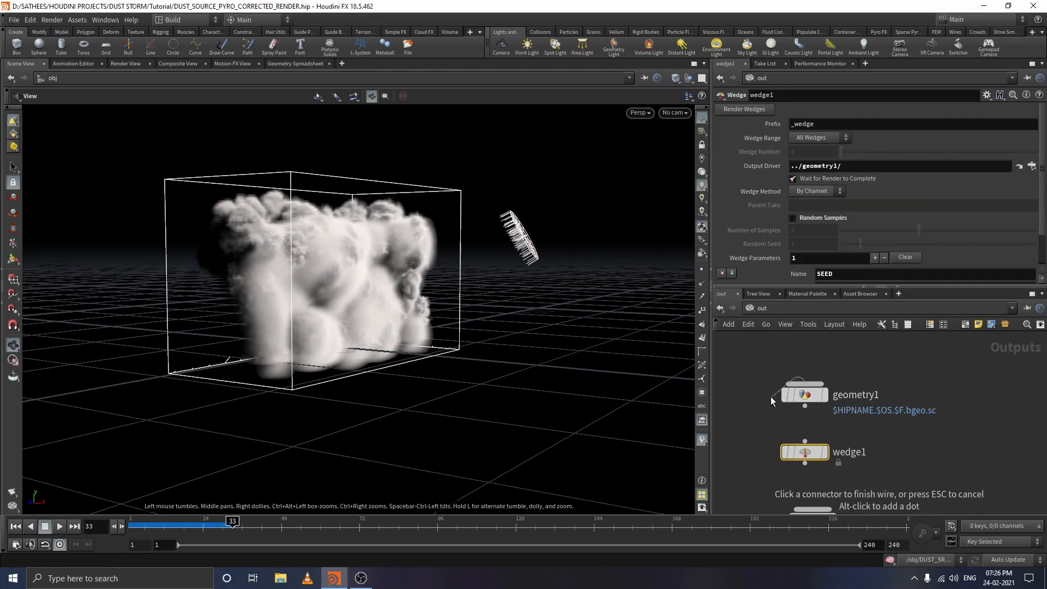
key("Escape")
Check the OUT_CACHE null inside IMPORT_DUST as the source for geometry1's SOP path, and return to the out network.
left_click(805, 395)
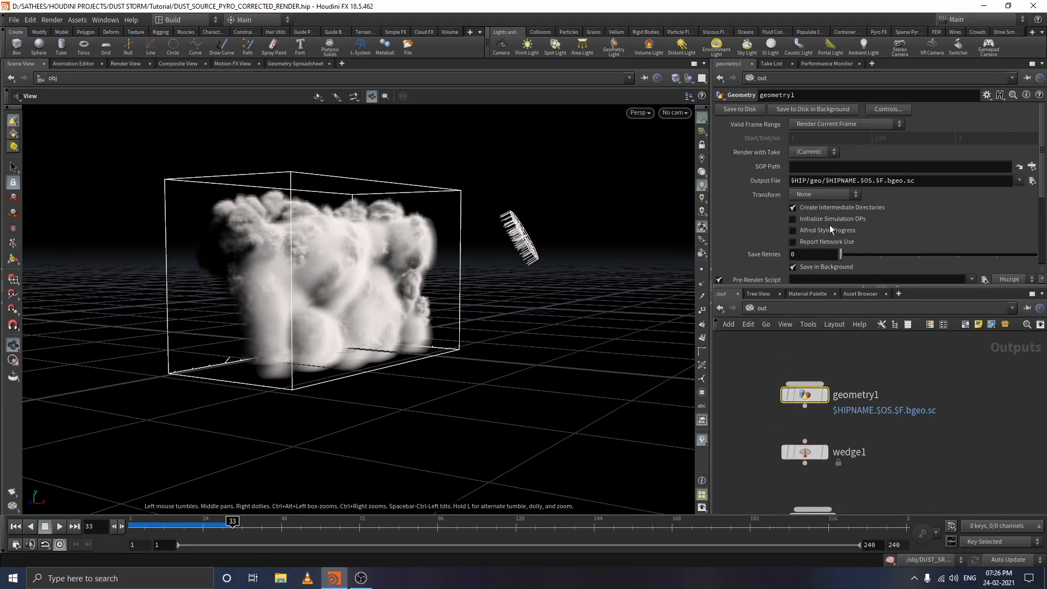
left_click(901, 169)
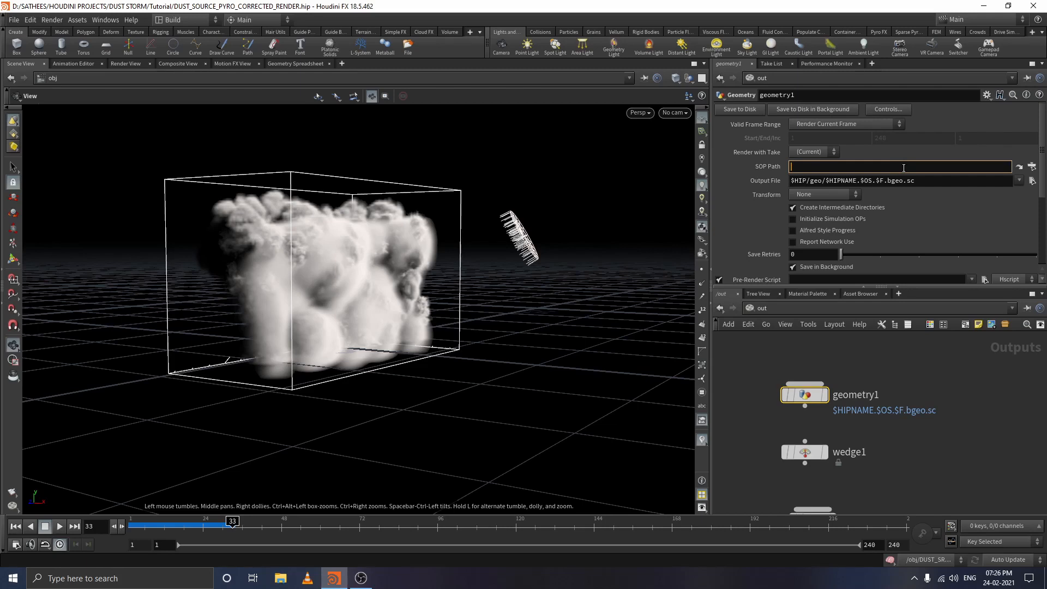
right_click(804, 313)
mouse_move(805, 317)
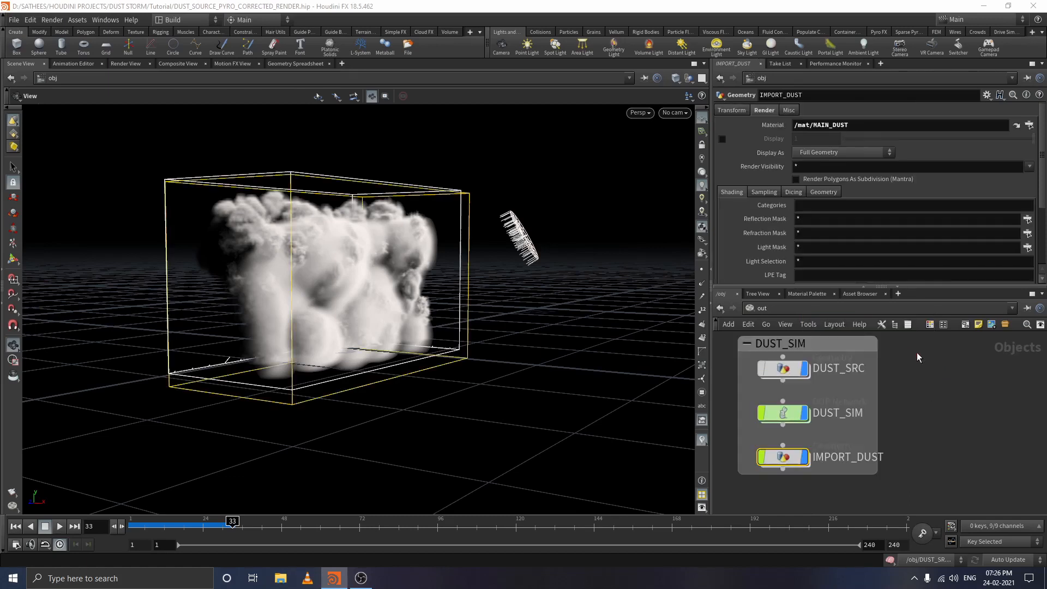
left_click(920, 352)
double_click(790, 461)
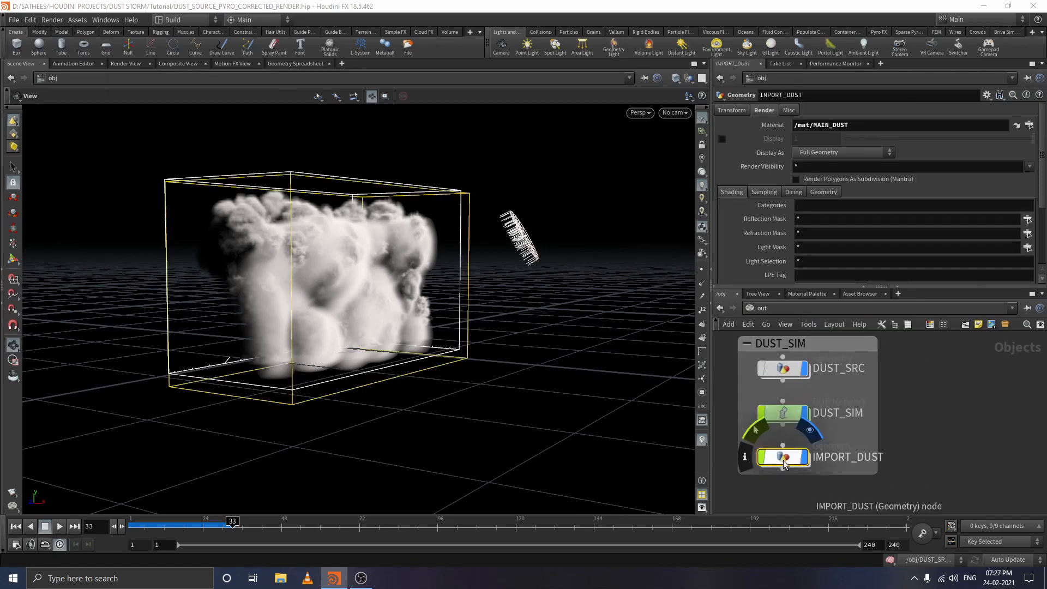
mouse_move(910, 481)
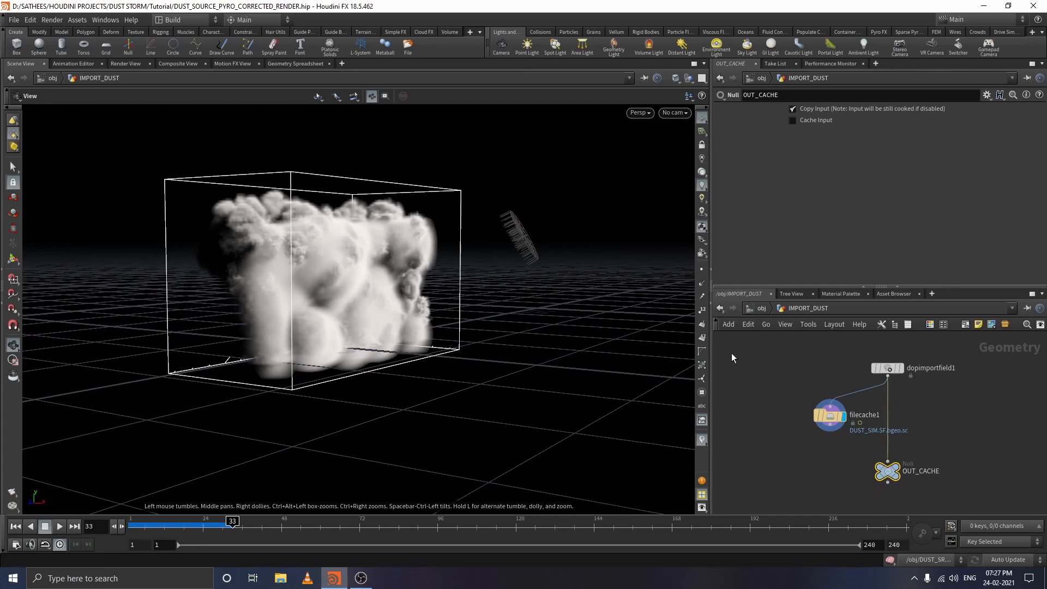
left_click(761, 309)
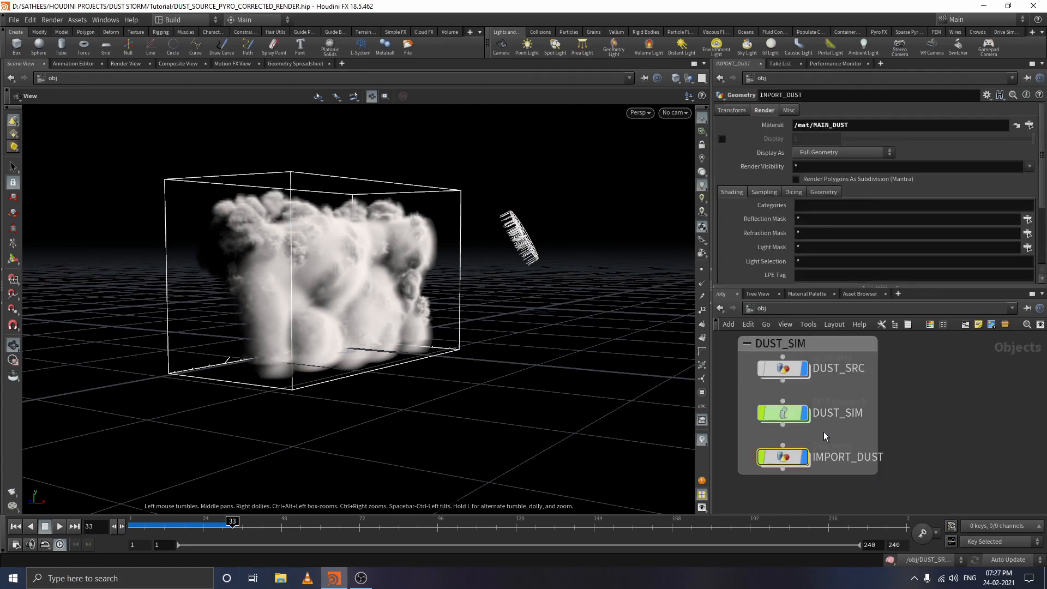
right_click(796, 309)
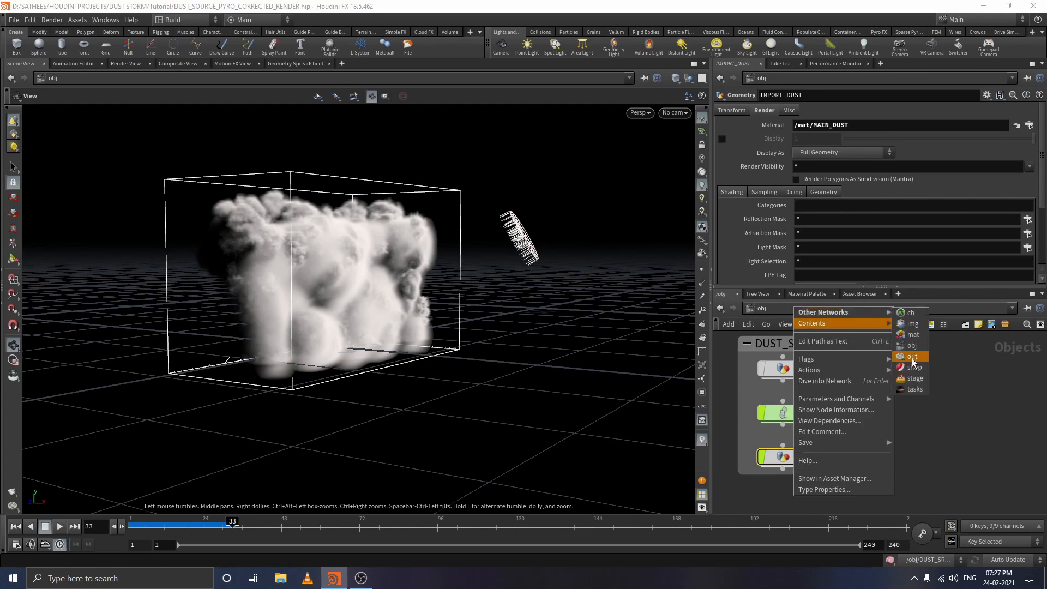
left_click(912, 359)
Set geometry1's SOP path to /obj/IMPORT_DUST/OUT_CACHE, without a trailing slash.
middle_click_drag(883, 464, 883, 420)
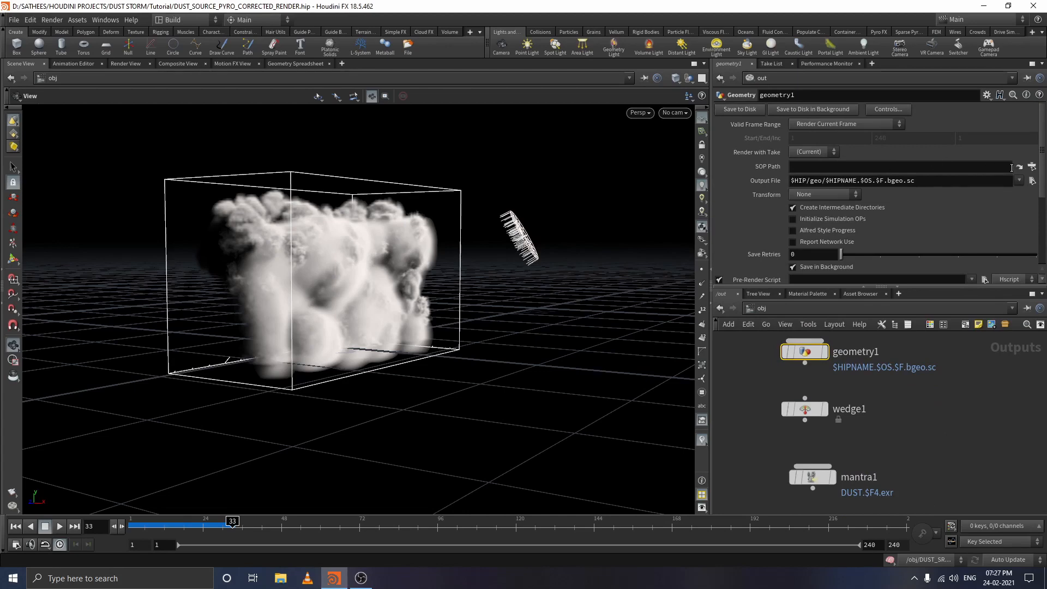
left_click(931, 170)
type("/")
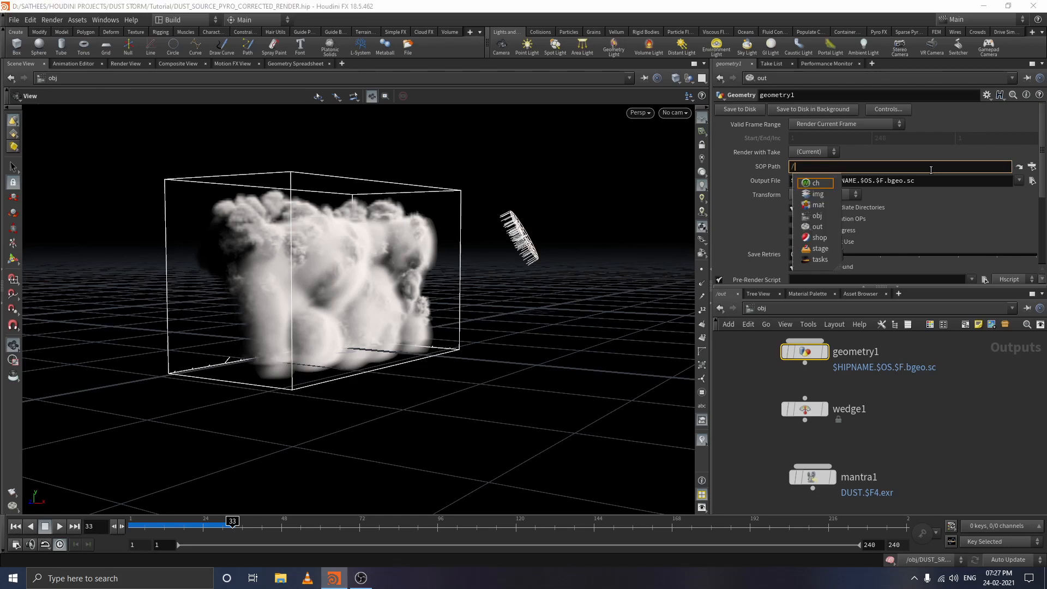
type("obj")
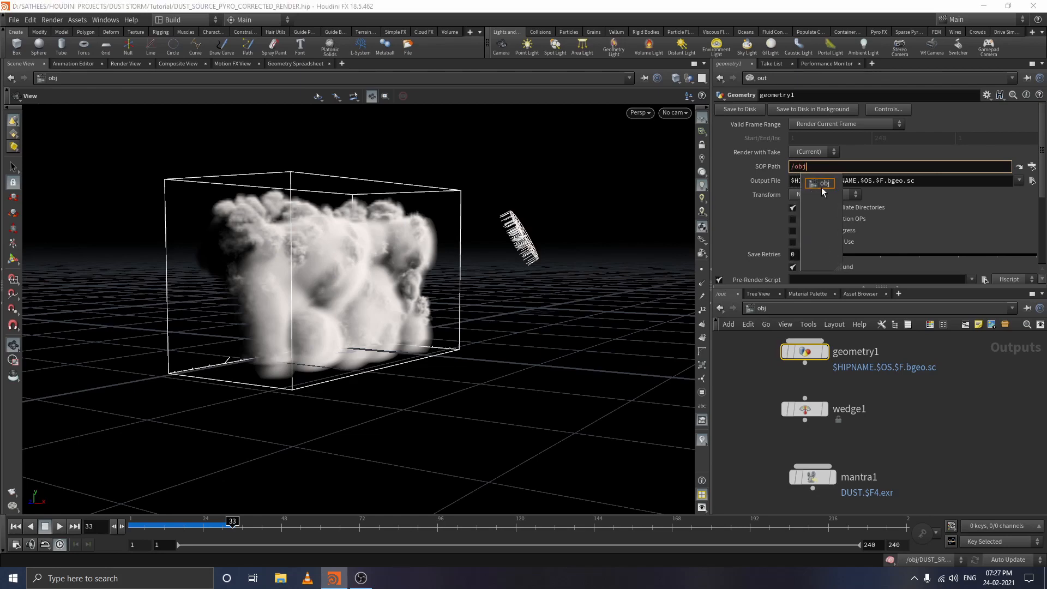
left_click(822, 184)
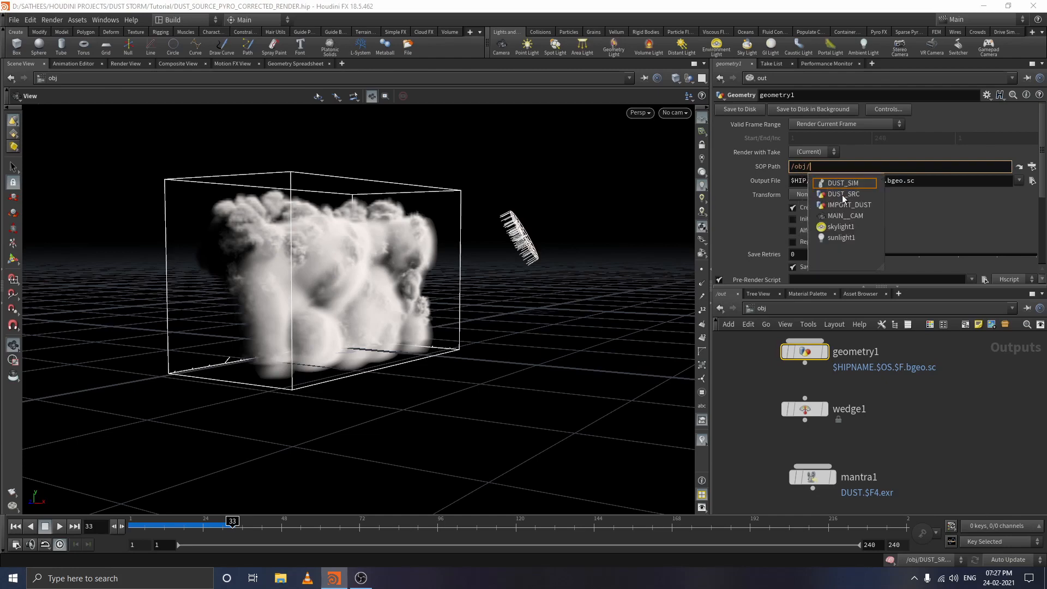
left_click(836, 206)
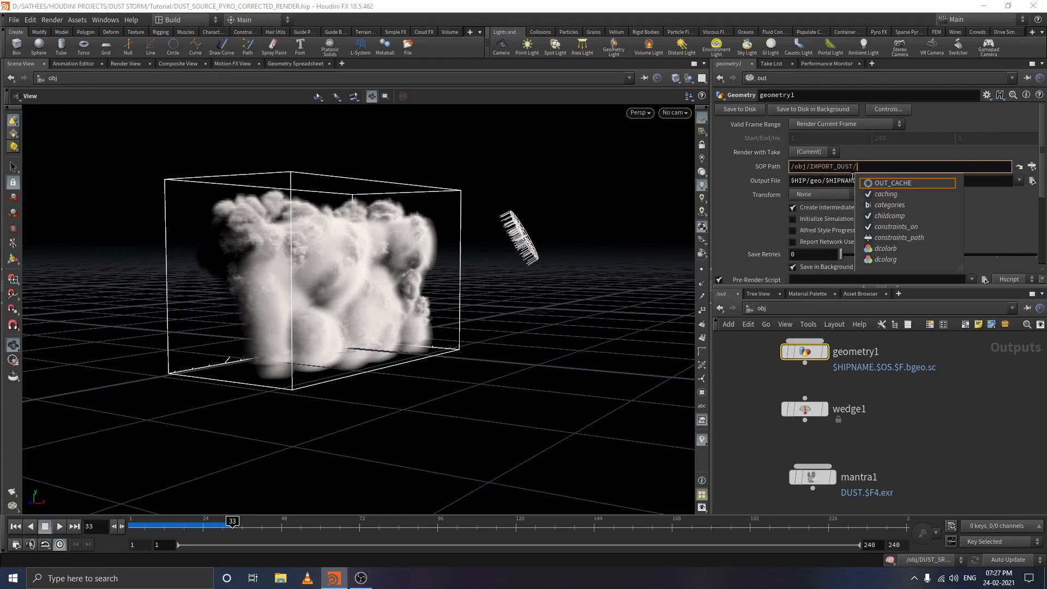
left_click(888, 185)
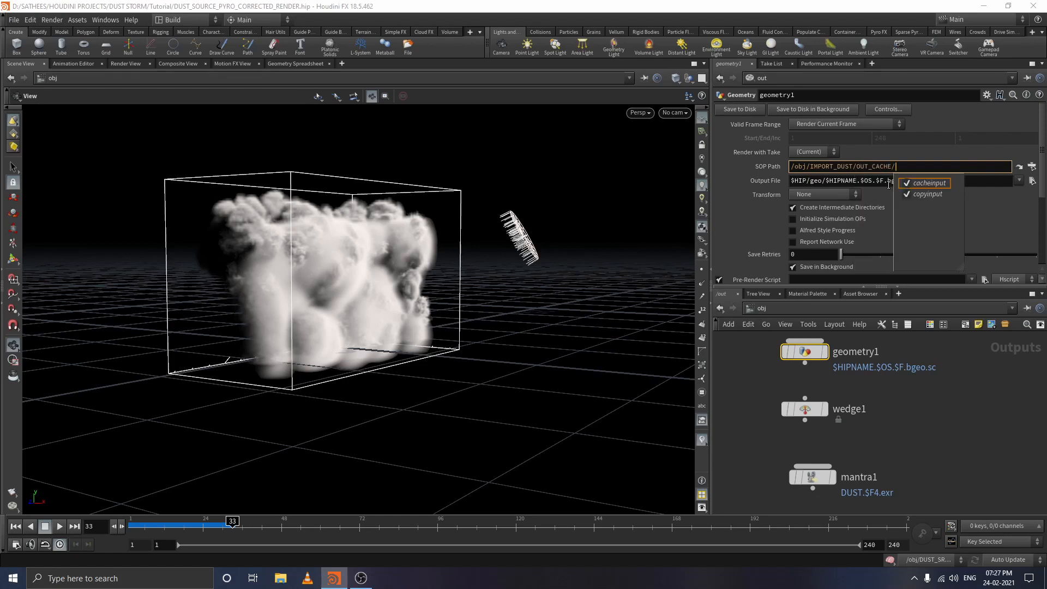
left_click(976, 407)
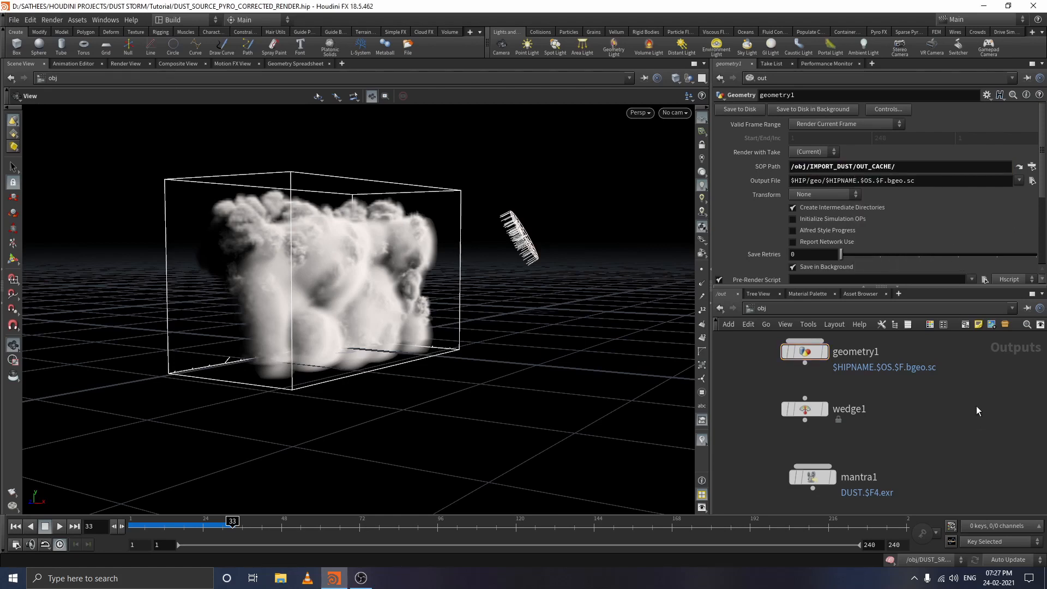
left_click(924, 169)
key("BackSpace")
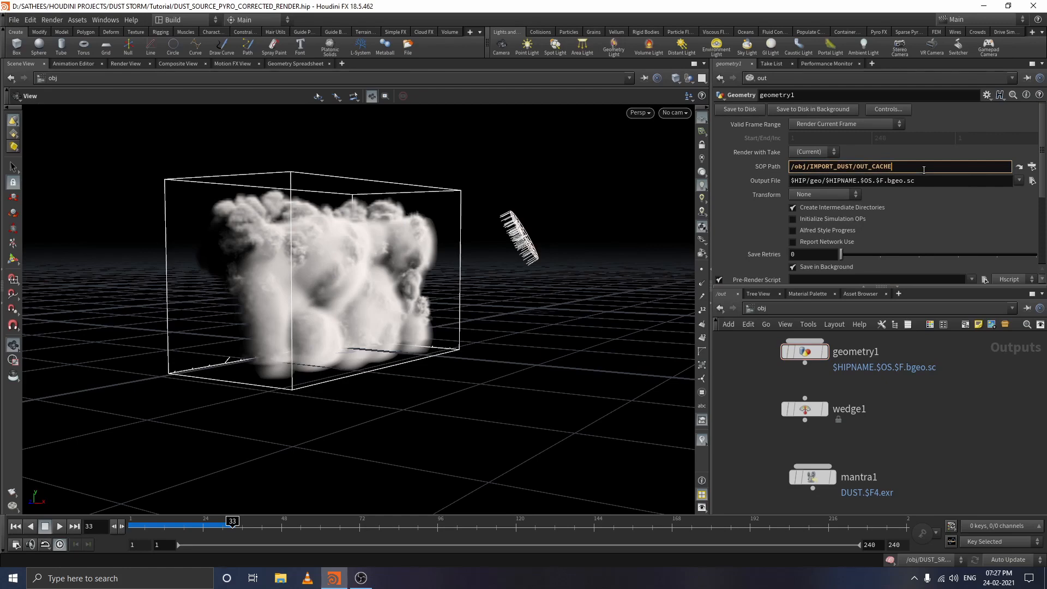
left_click(1028, 397)
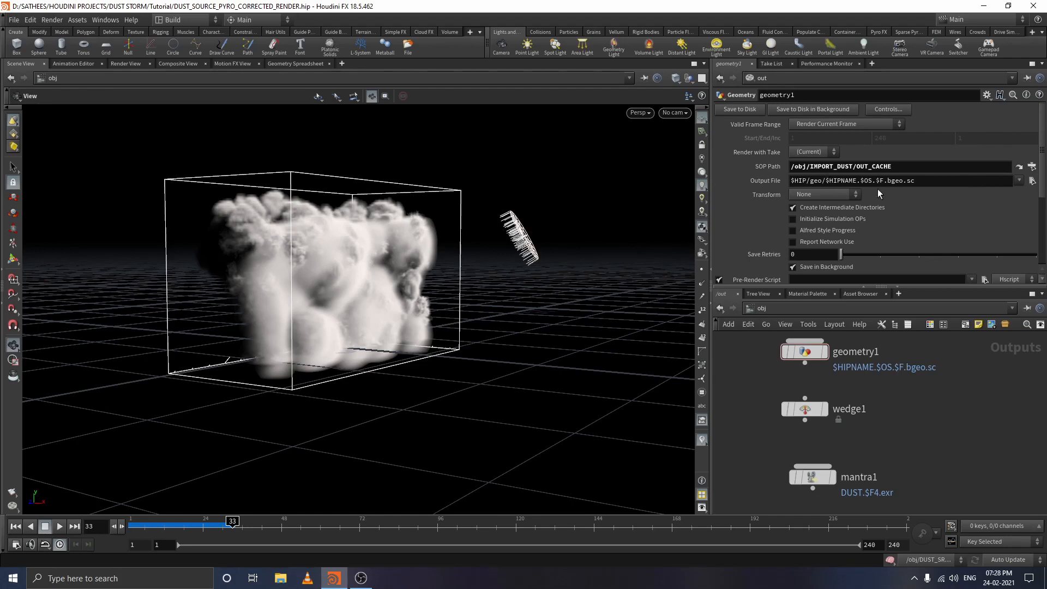
Set geometry1's output file to $HIP/geo/DUST_WEDGE_v1$F.bgeo.sc.
left_click_drag(877, 182, 825, 183)
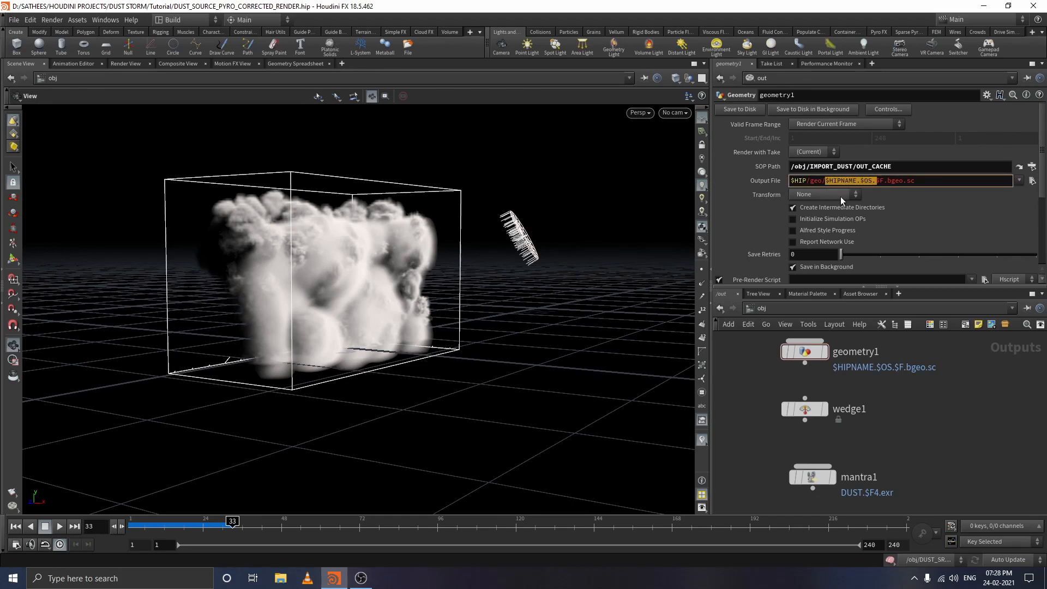
type("DUST_")
type("WEDGE")
scroll(885, 464, "up", 2)
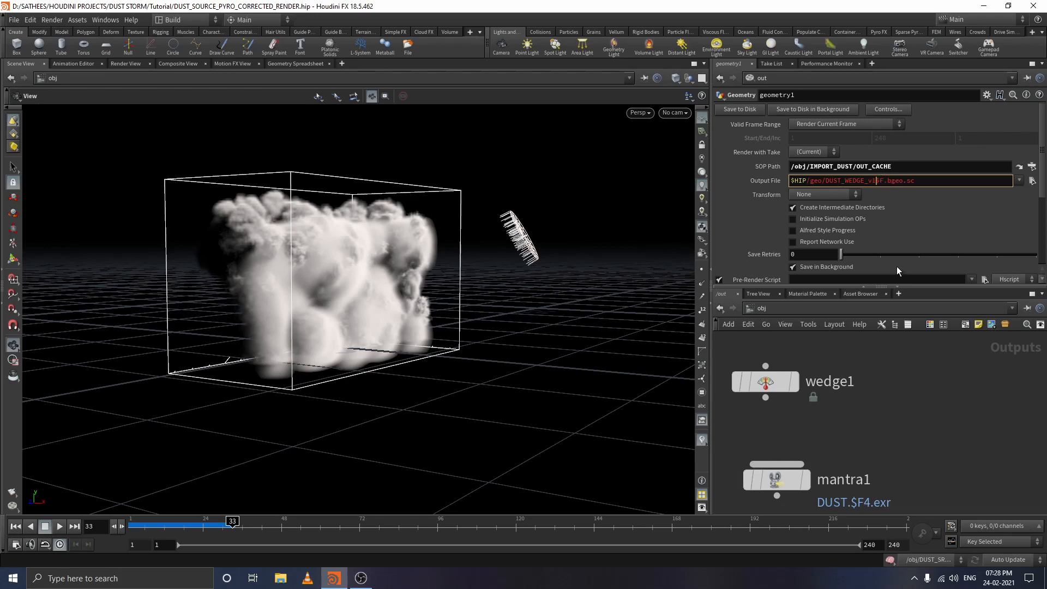
left_click(1003, 220)
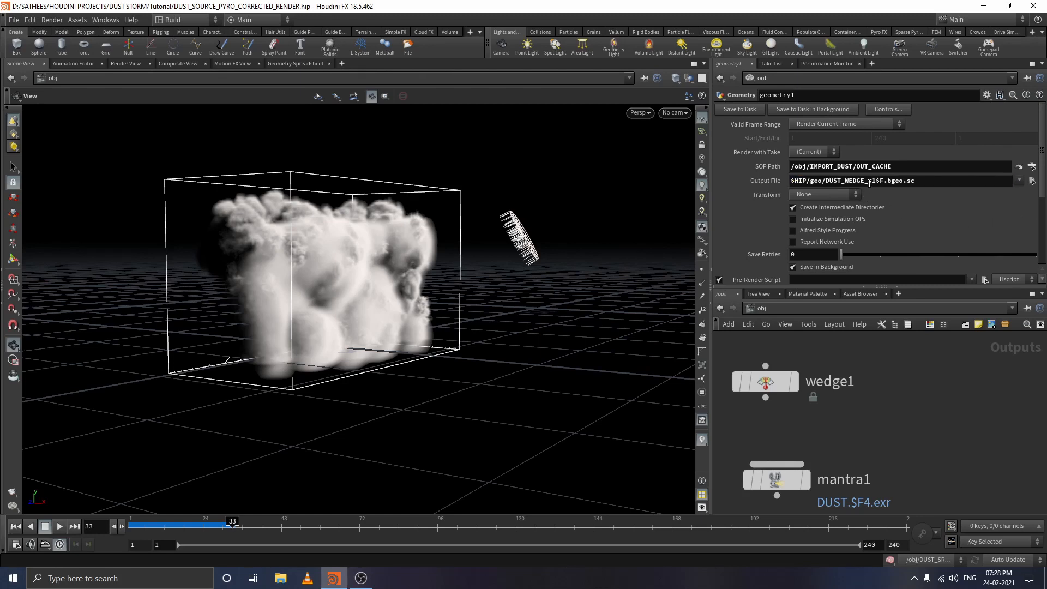
Review the remaining geometry1 parameters and wedge1's SEED channel, range and step settings.
scroll(1040, 186, "down", 5)
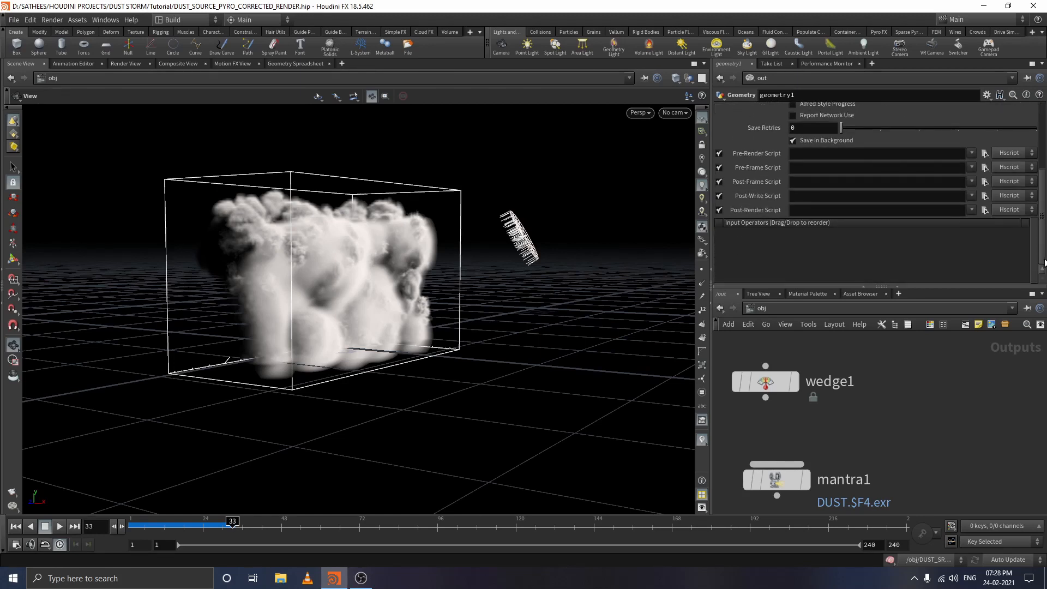
left_click(776, 384)
key("h")
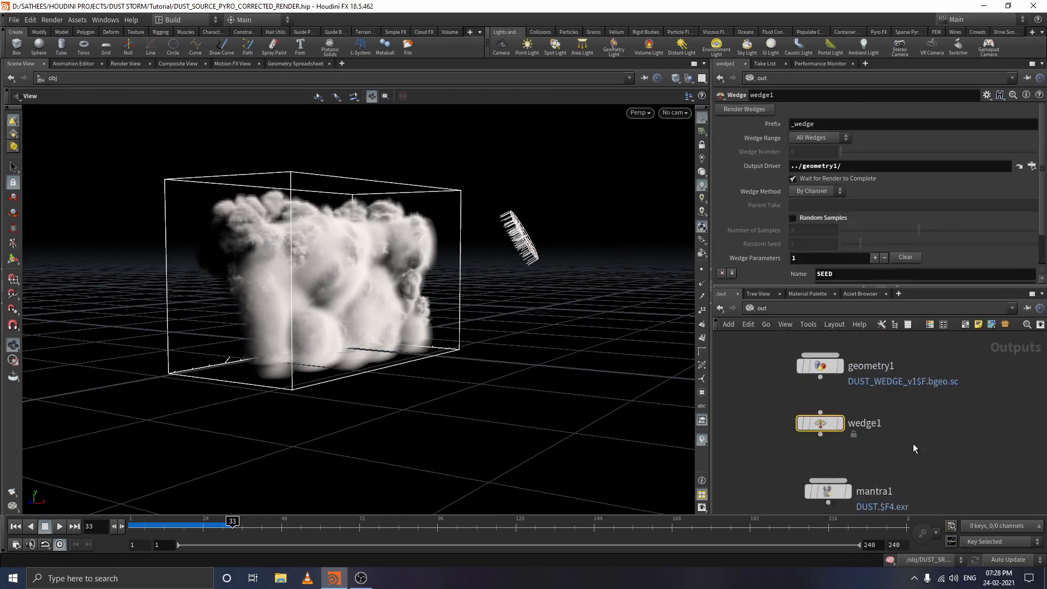
scroll(932, 219, "down", 3)
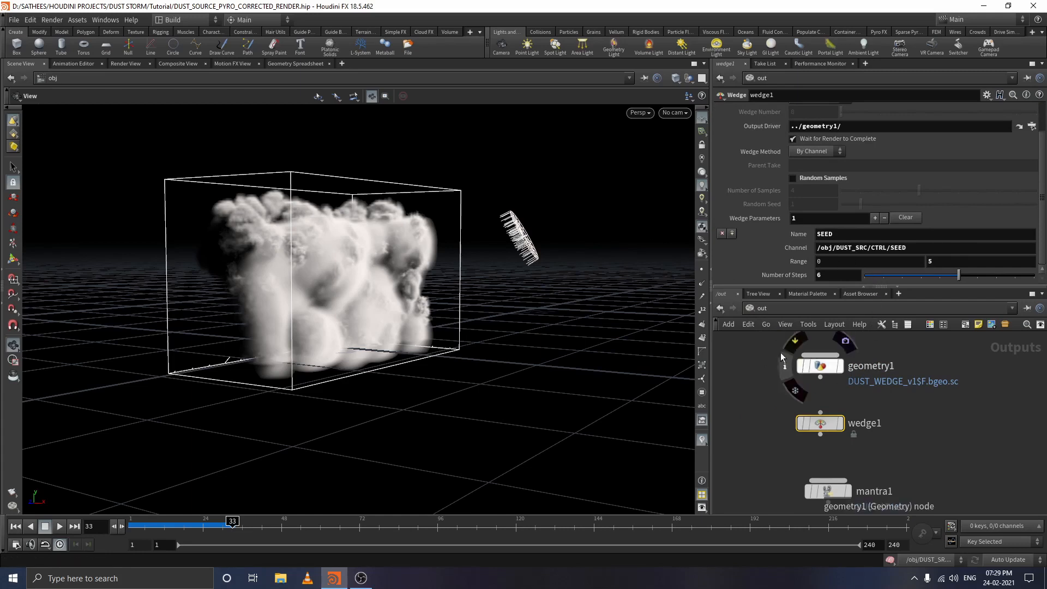
Try SEED values from 0 upward on the CTRL null inside DUST_SRC and leave SEED at 4.
right_click(780, 306)
mouse_move(793, 310)
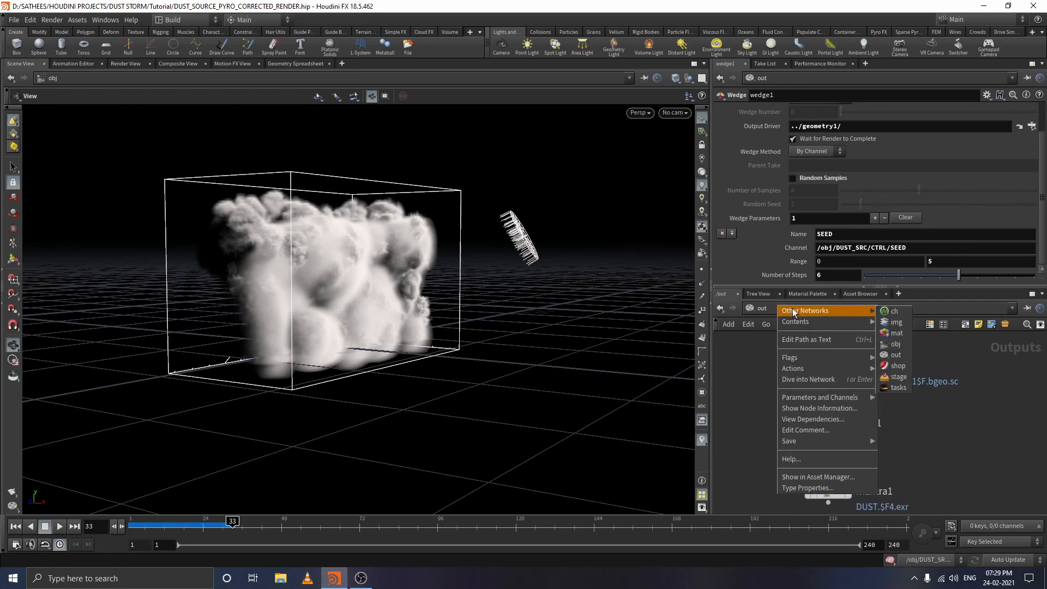
left_click(893, 344)
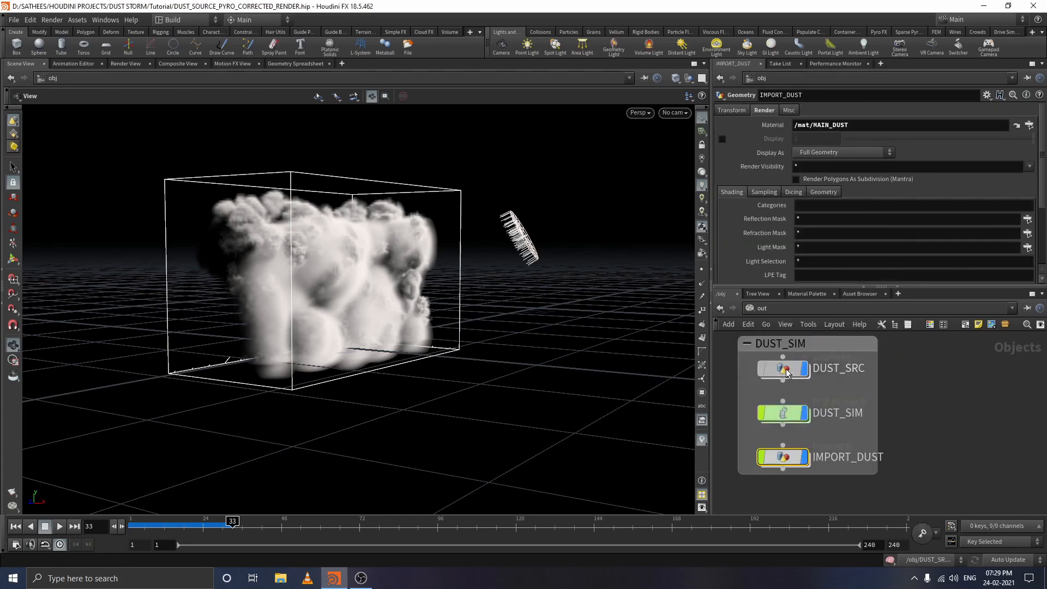
key("Return")
middle_click_drag(897, 377, 841, 456)
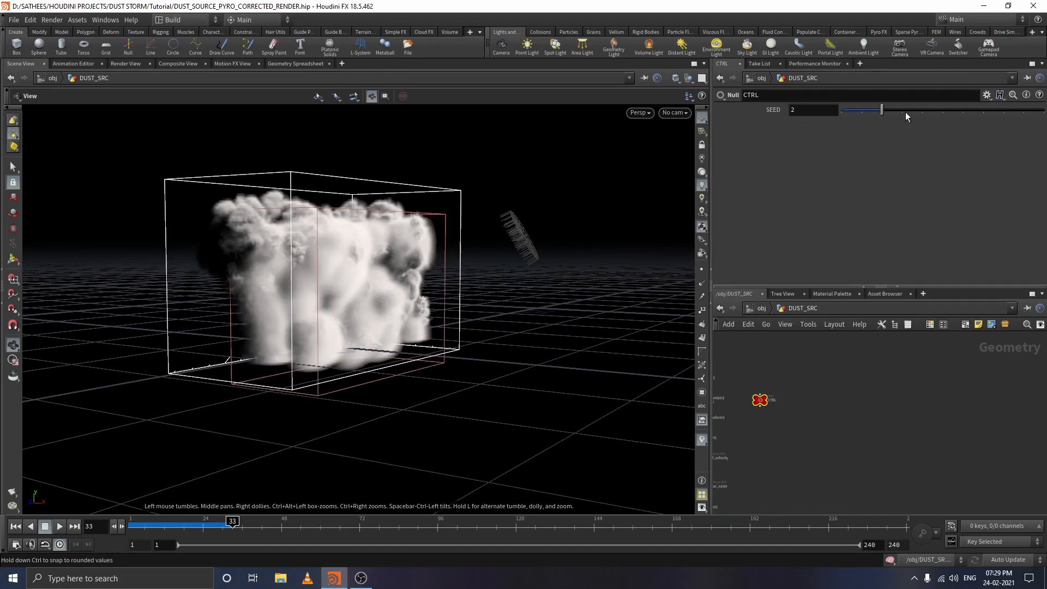
left_click_drag(906, 113, 846, 126)
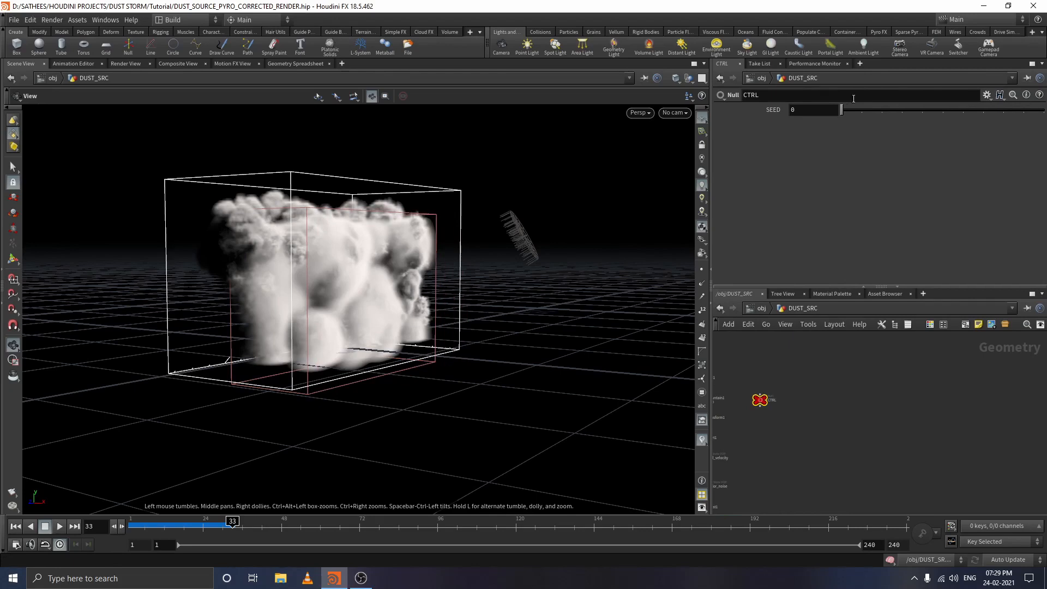
left_click_drag(891, 118, 924, 115)
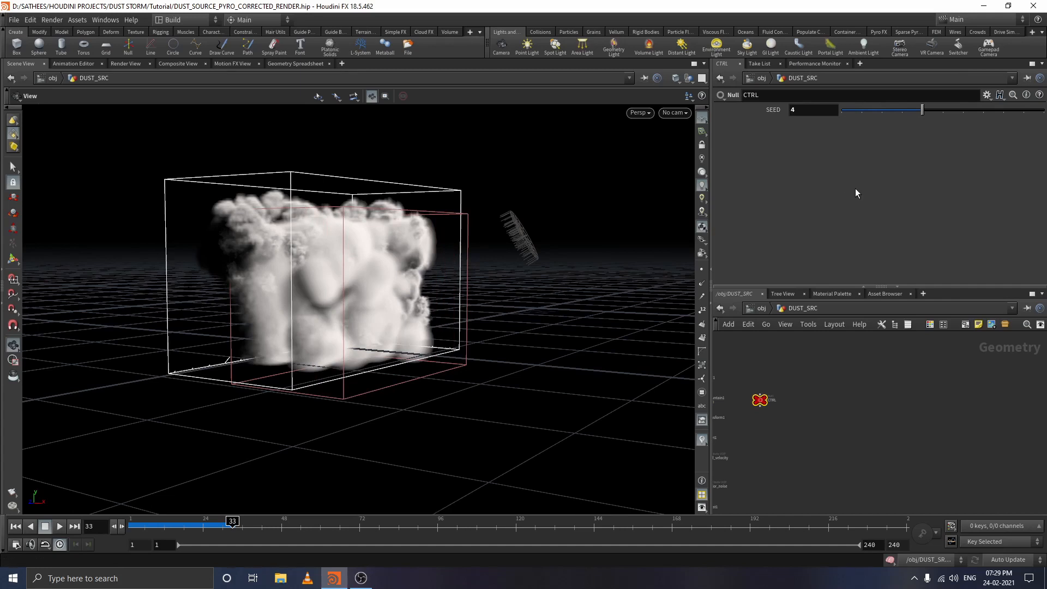
Return to the out network and review geometry1's frame range, SOP path, output file and script parameters.
left_click(764, 309)
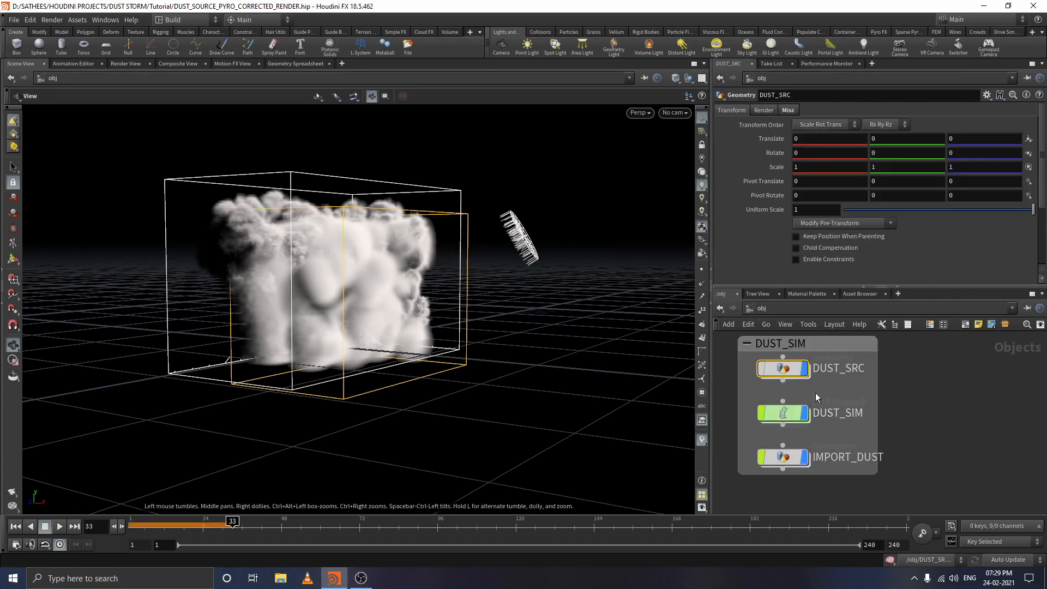
scroll(912, 390, "down", 3)
middle_click_drag(981, 434, 860, 432)
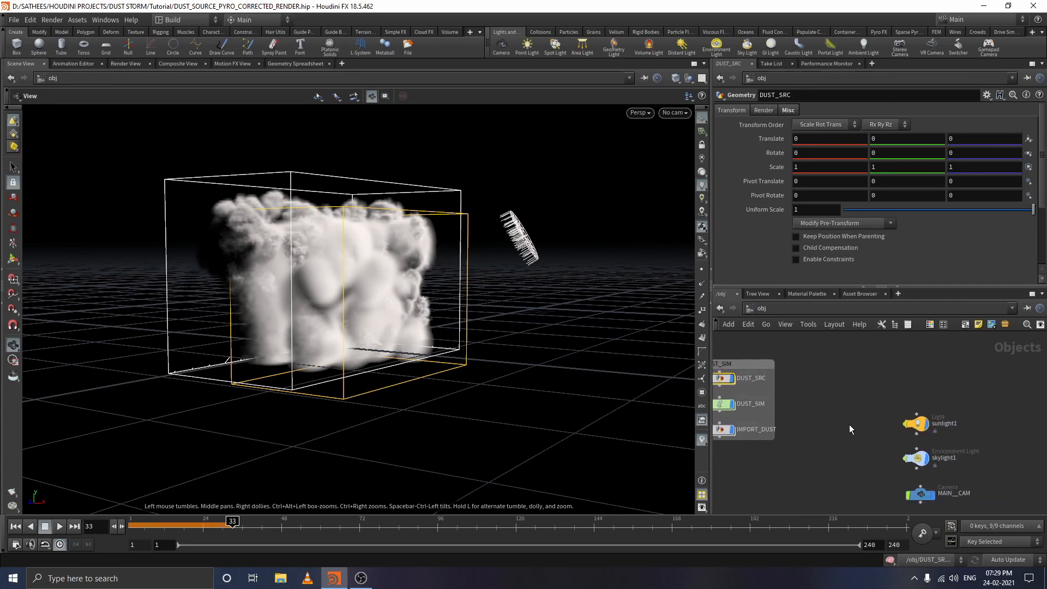
right_click(792, 313)
mouse_move(821, 317)
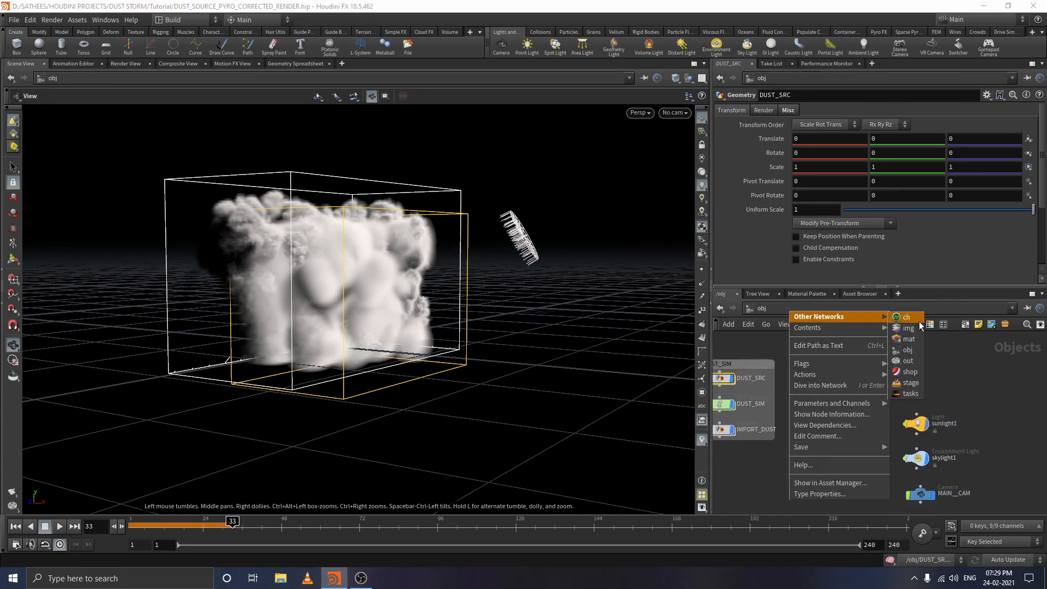
left_click(905, 360)
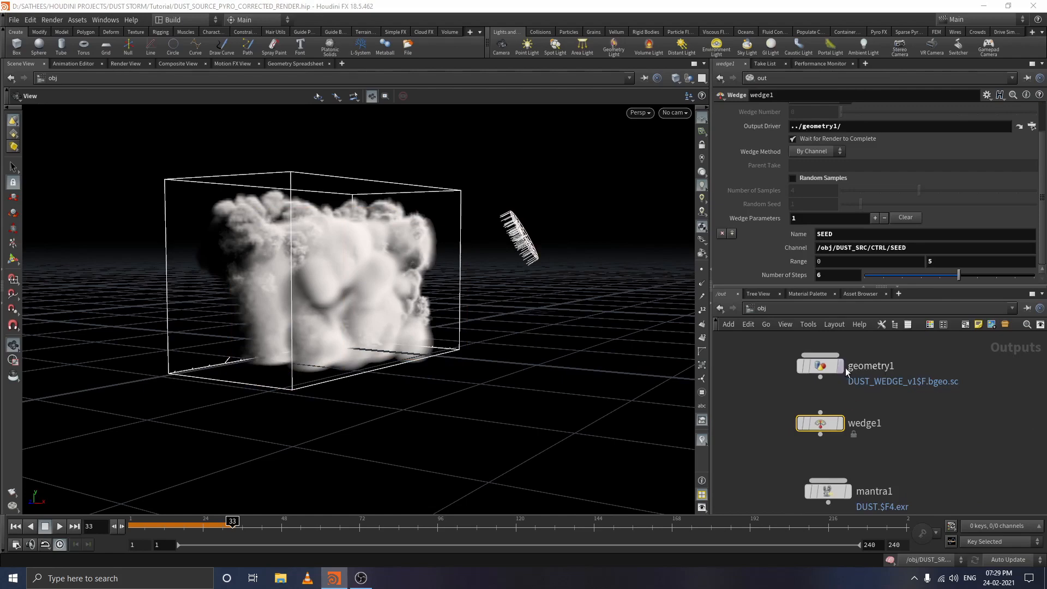
left_click(820, 366)
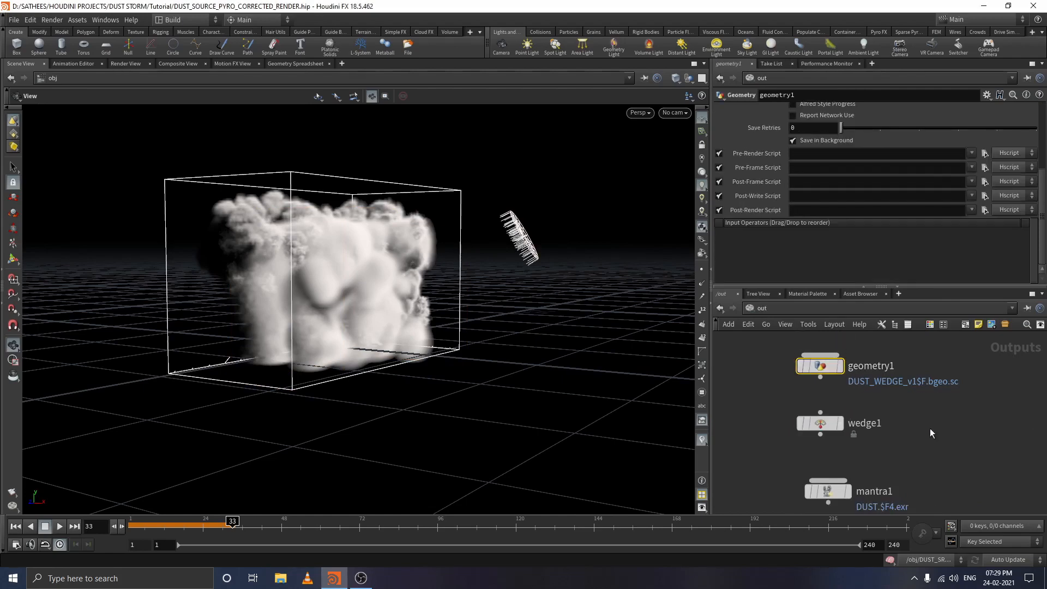
scroll(932, 433, "down", 1)
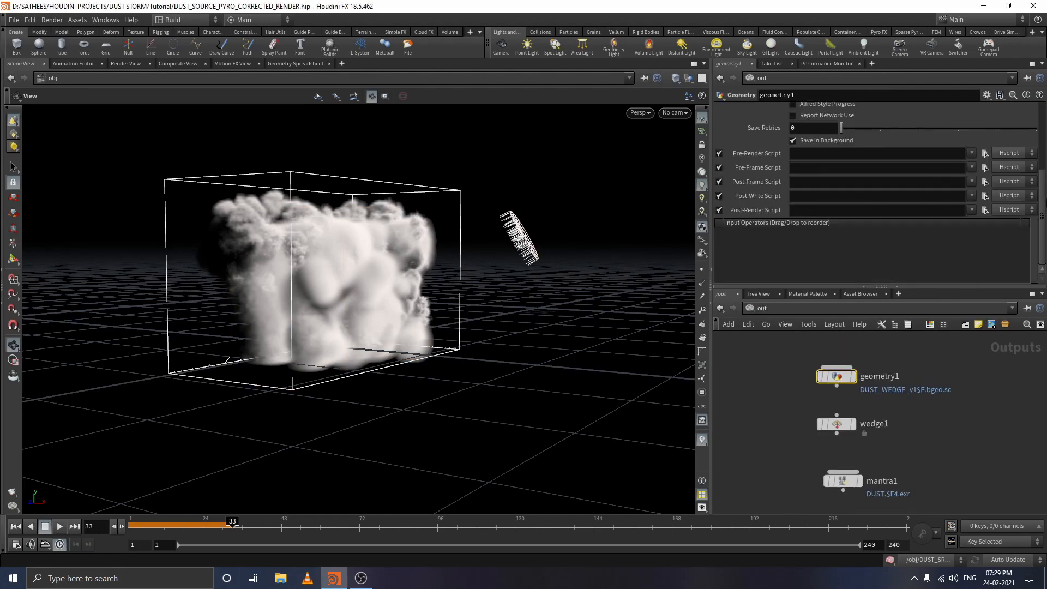
scroll(1044, 158, "up", 3)
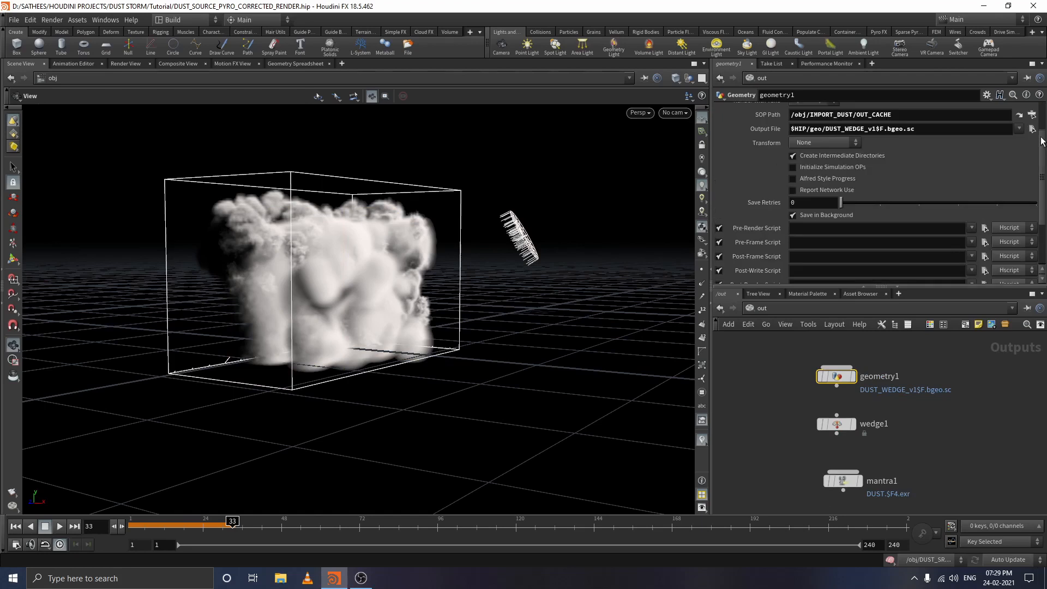
scroll(1045, 125, "up", 2)
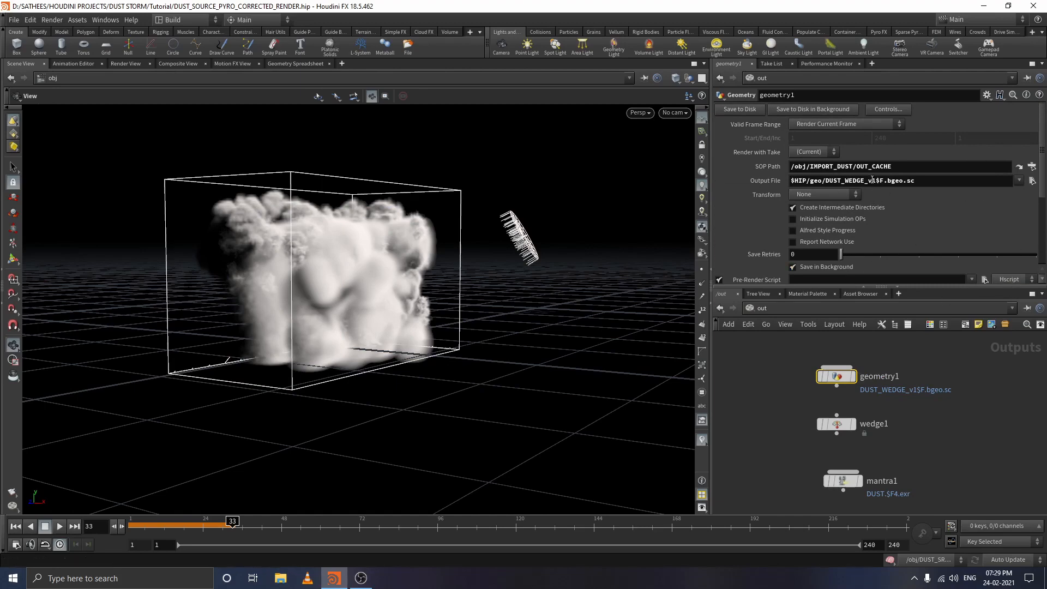
scroll(974, 207, "down", 5)
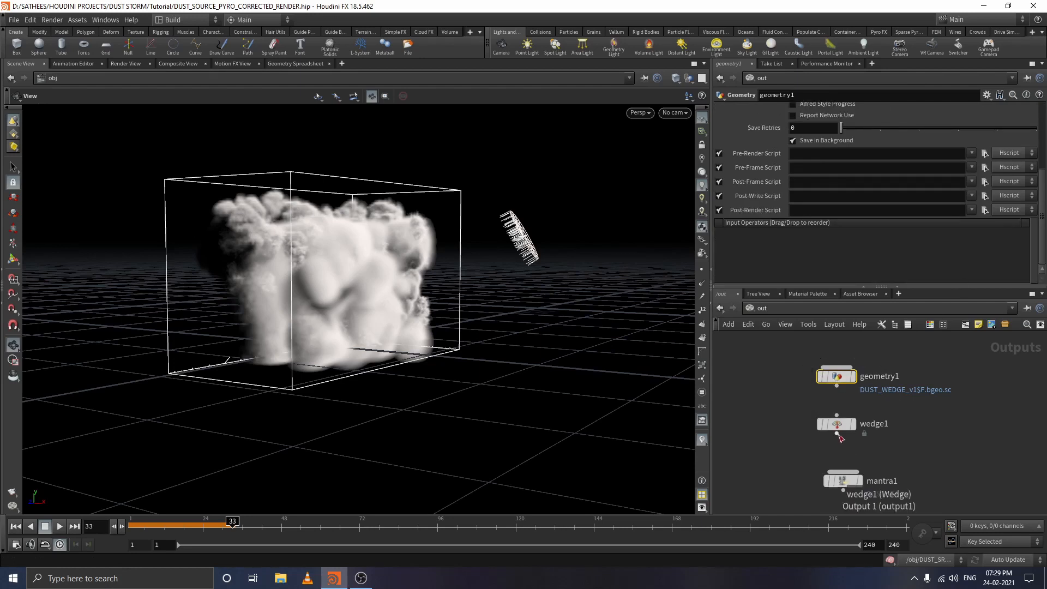
Check wedge1's SEED range, and set geometry1's Valid Frame Range to Render Frame Range.
left_click(837, 425)
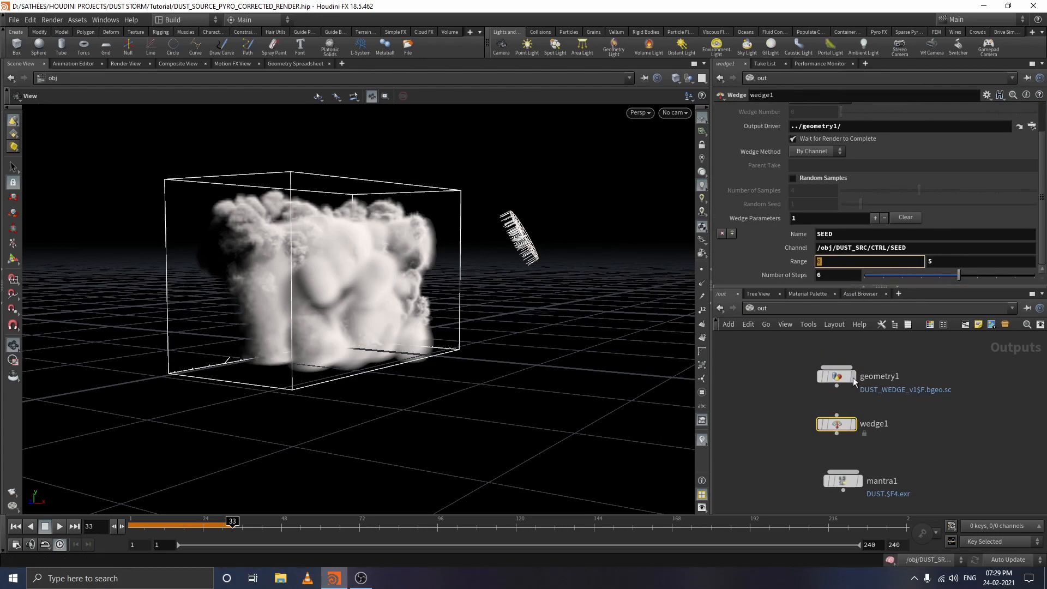
mouse_move(854, 384)
left_click(840, 380)
scroll(822, 154, "up", 4)
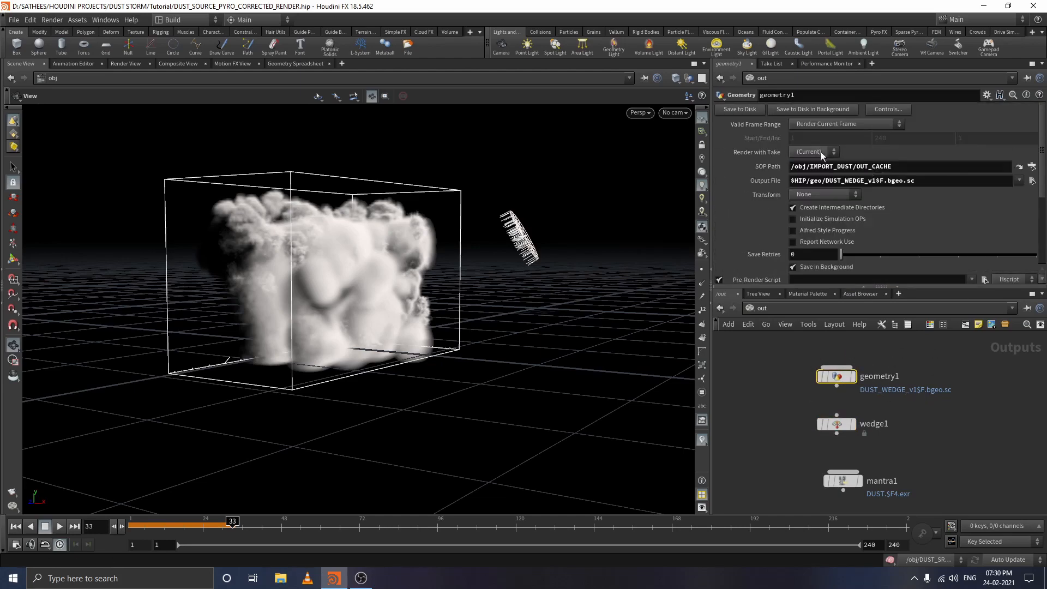
left_click(814, 123)
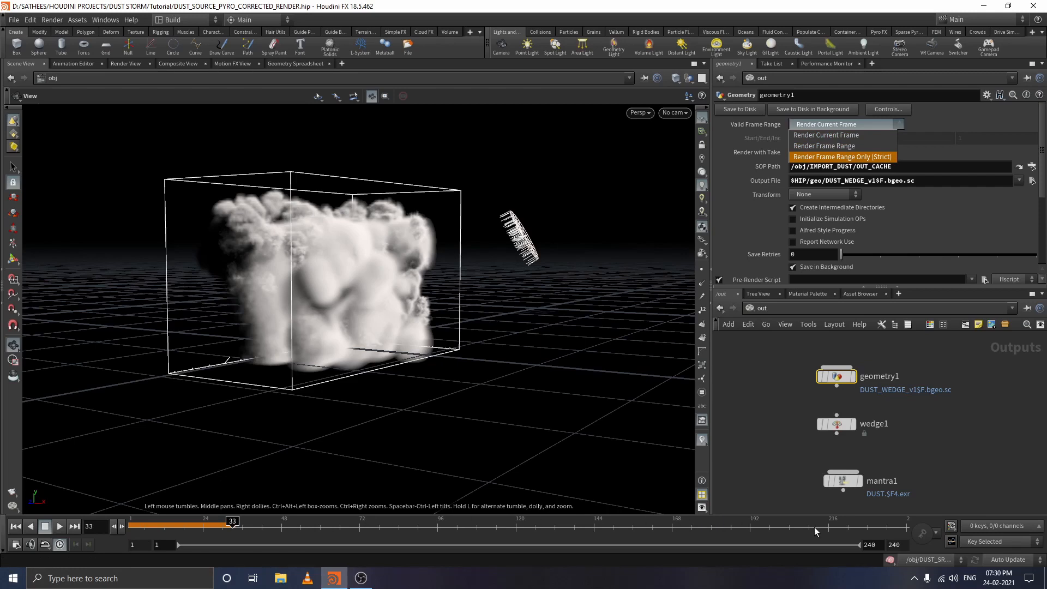
left_click(840, 147)
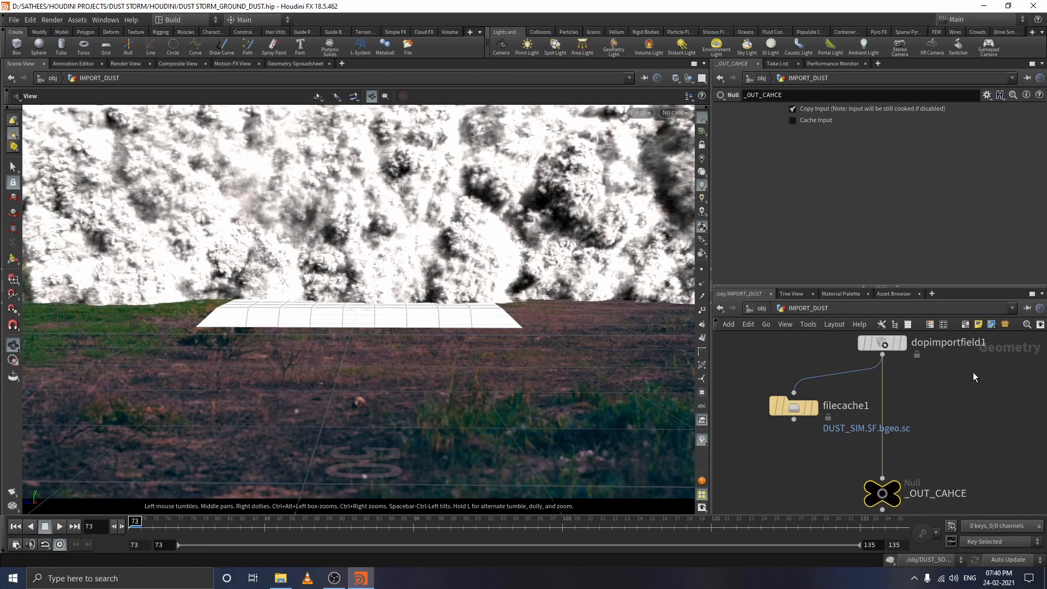
Examine the file1, file2 and file3 branches of the IMPORT_DUST network in DUST STORM_GROUND_DUST.hip.
middle_click_drag(941, 391, 777, 411)
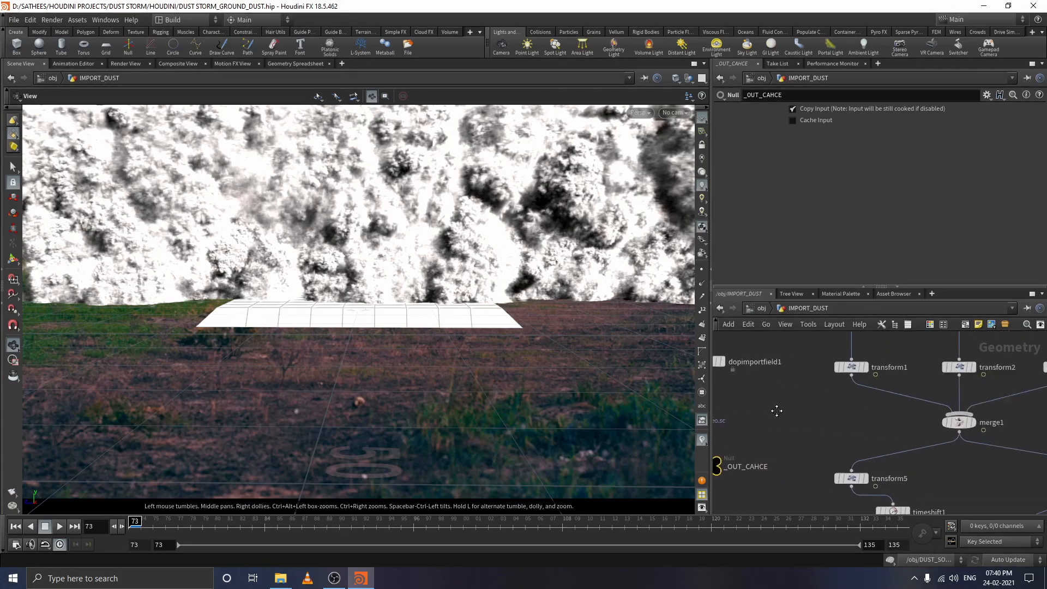
scroll(777, 411, "down", 3)
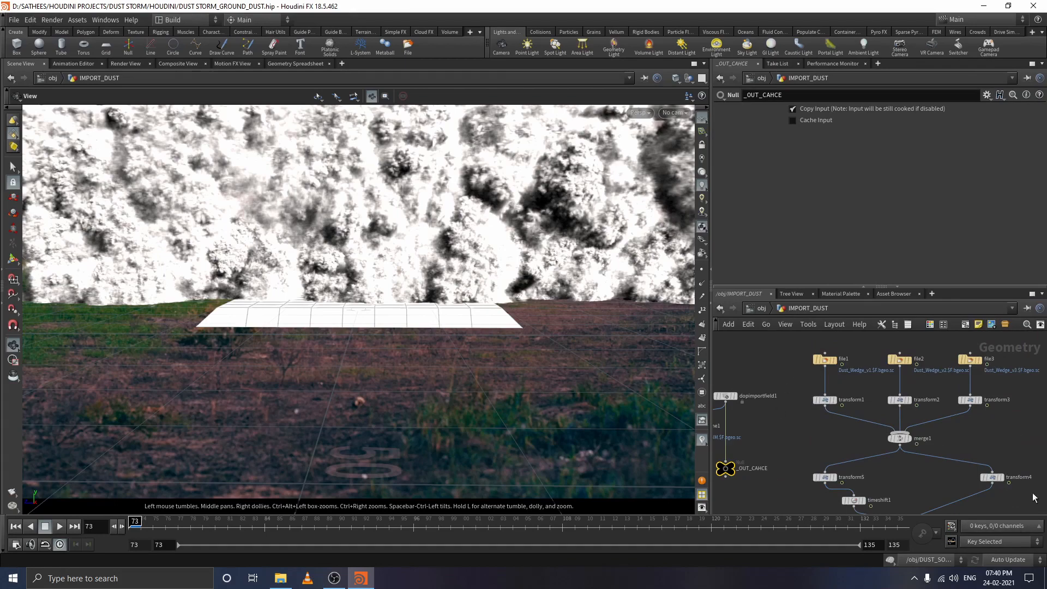
scroll(891, 373, "up", 2)
scroll(826, 394, "up", 2)
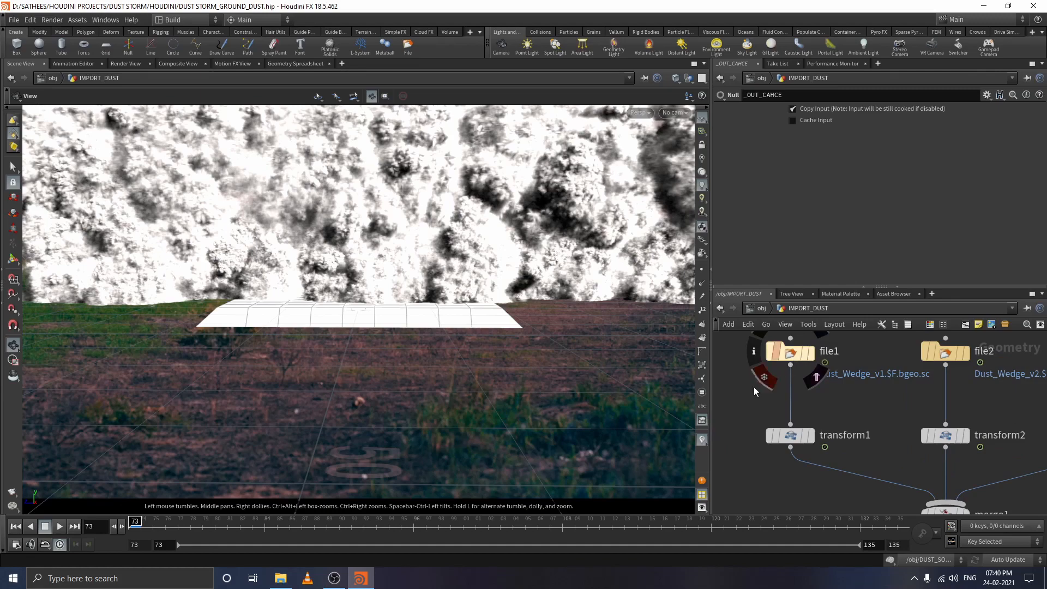
key("Tab")
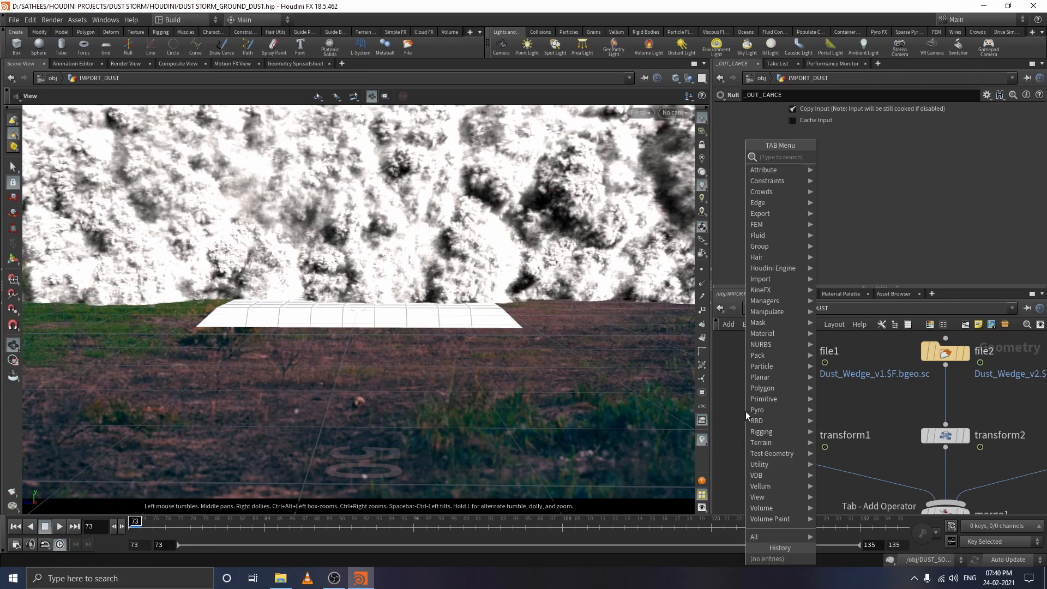
type("fi")
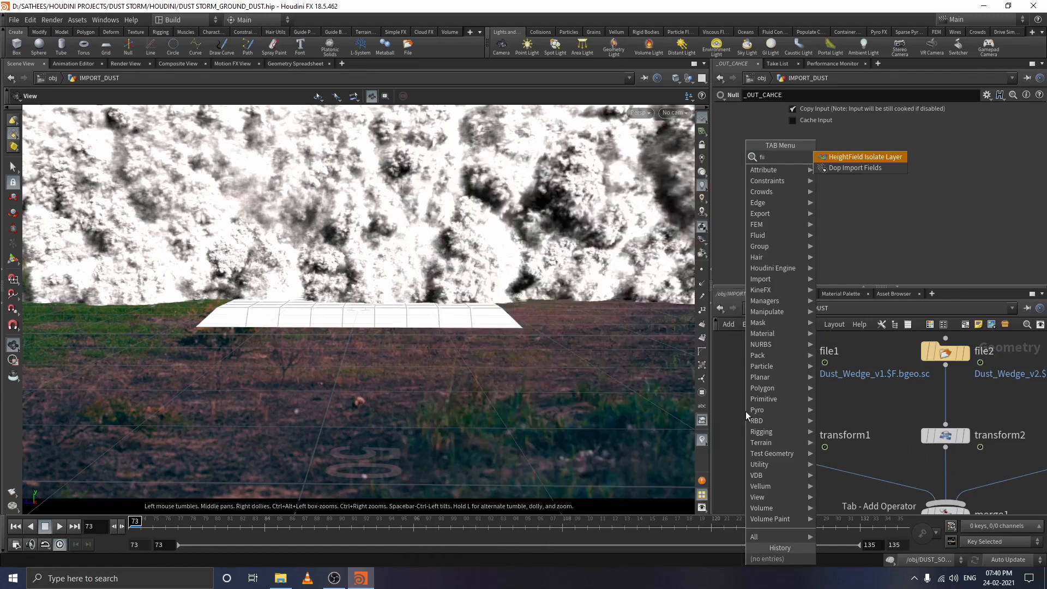
type("l")
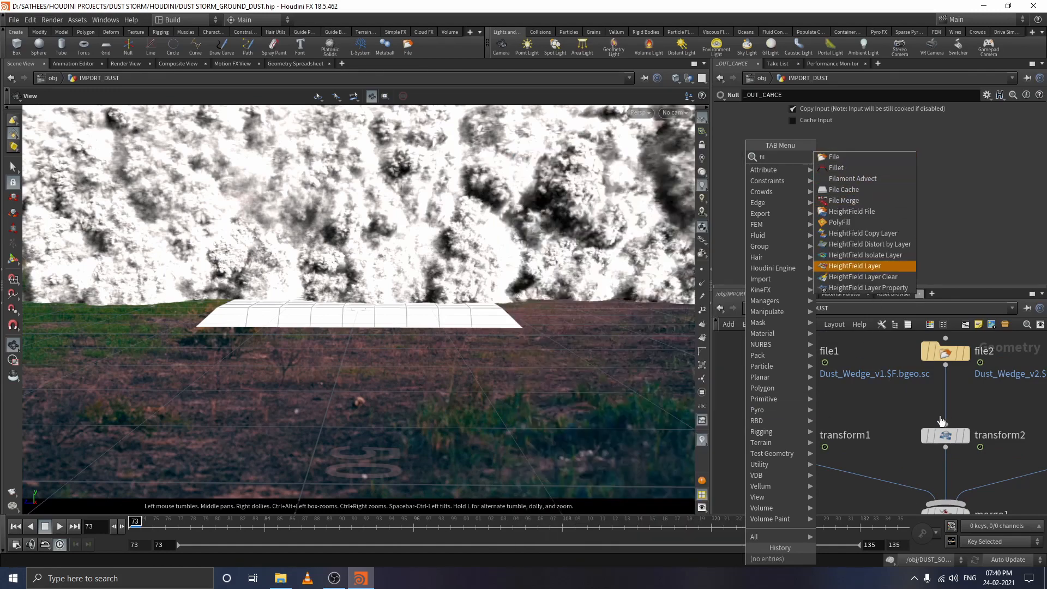
left_click(907, 409)
Inspect file1's geometry file and browse D:/temp_cache/ for the Dust_Wedge_v1.$F.bgeo.sc sequence, closing the file chooser without accepting.
left_click(790, 354)
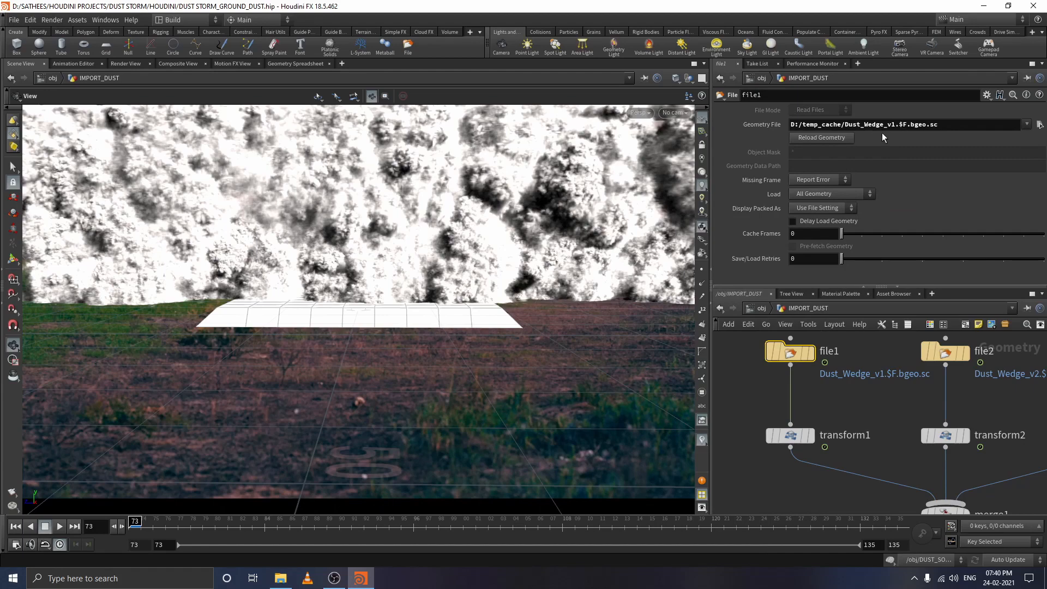
left_click(1040, 125)
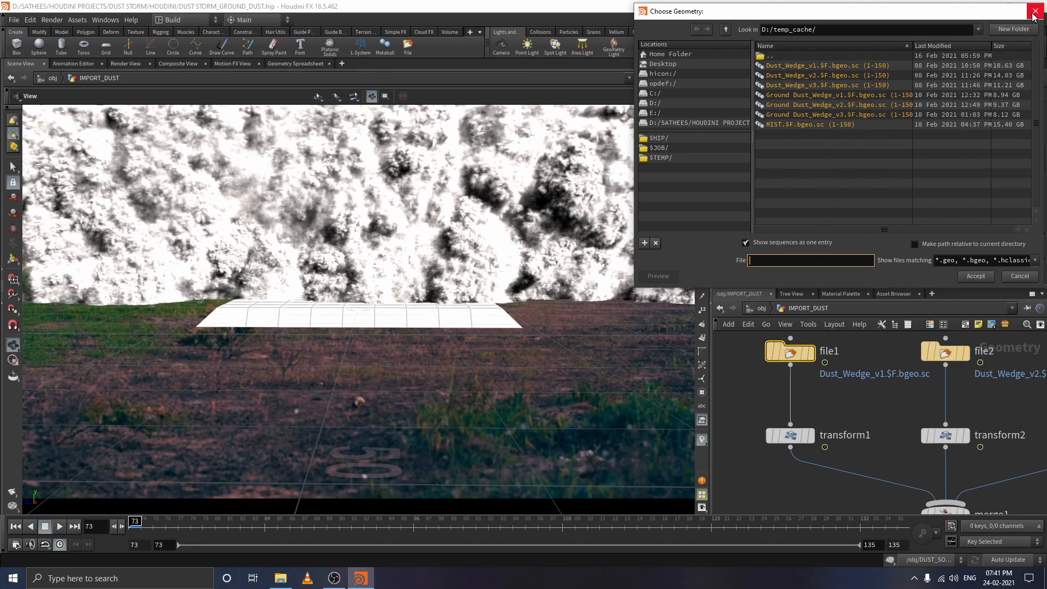
left_click(801, 66)
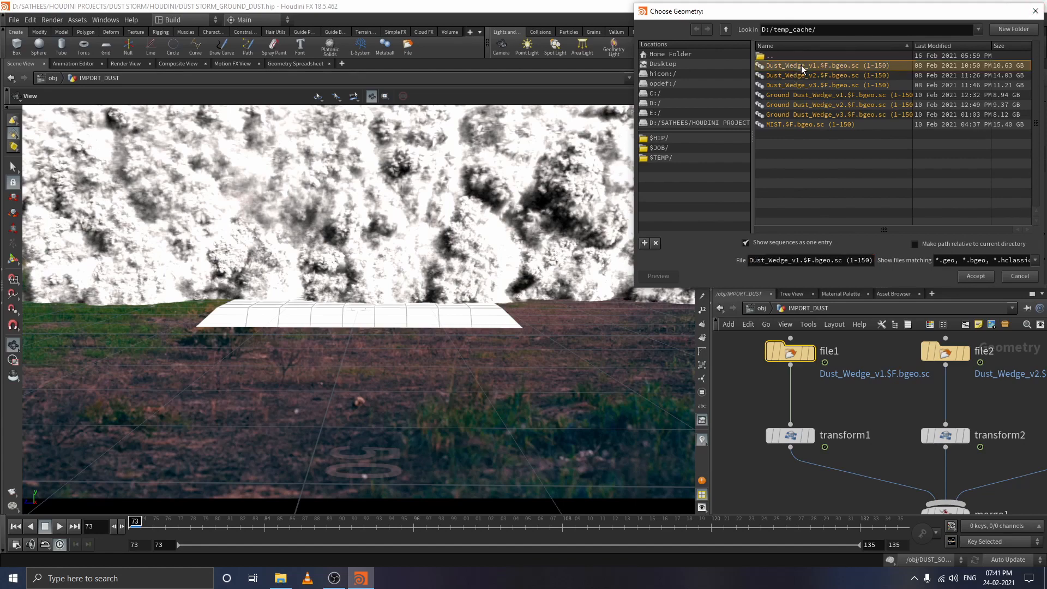
left_click(1034, 11)
Inspect file2's geometry file path, discard the stray wire on file3, and display file1's dust cache in the viewport.
scroll(822, 382, "down", 4)
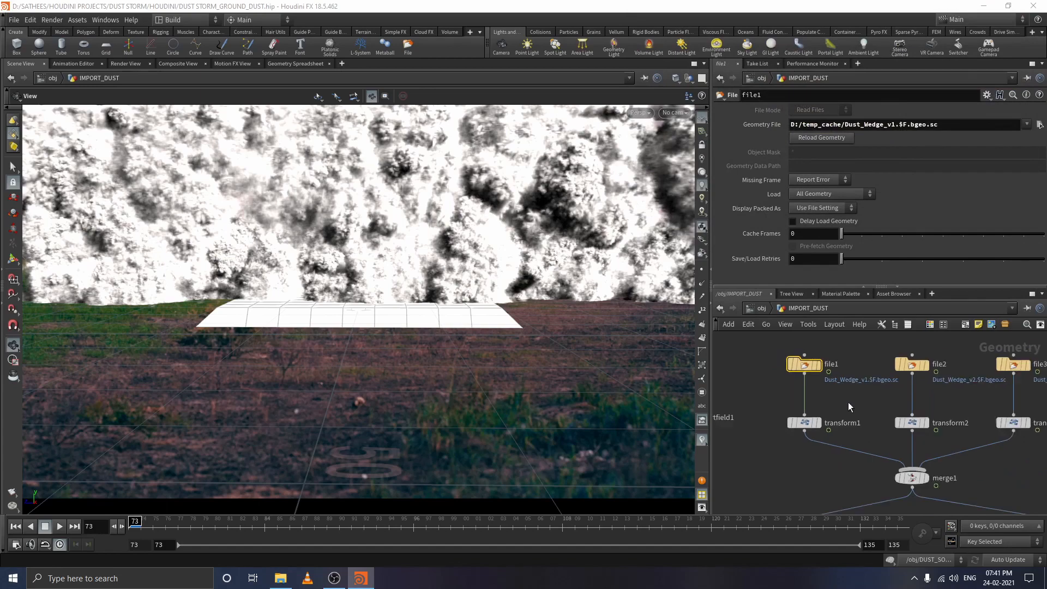
scroll(787, 413, "down", 1)
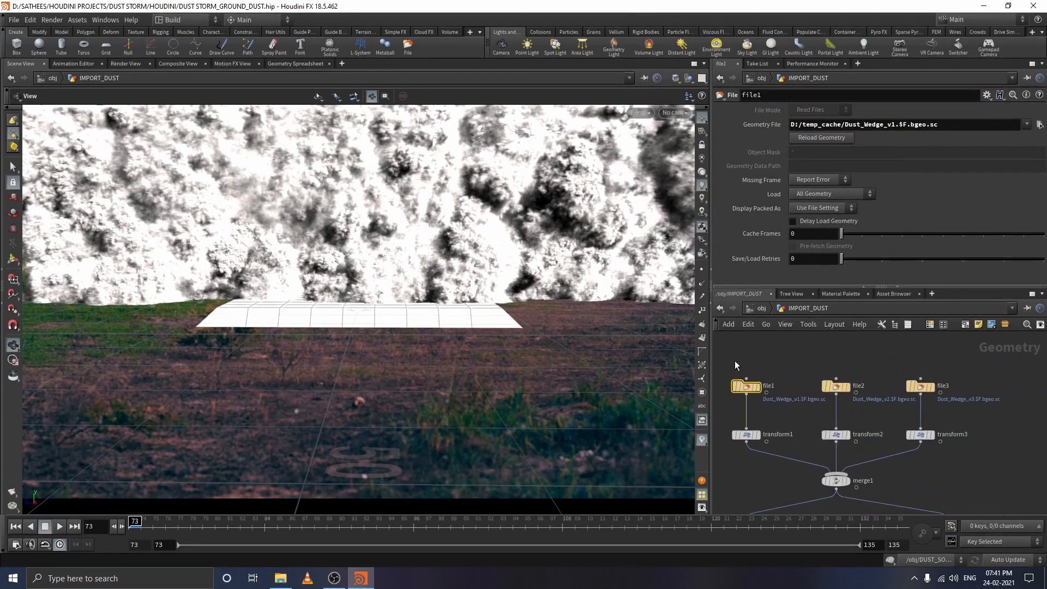
left_click_drag(856, 389, 859, 393)
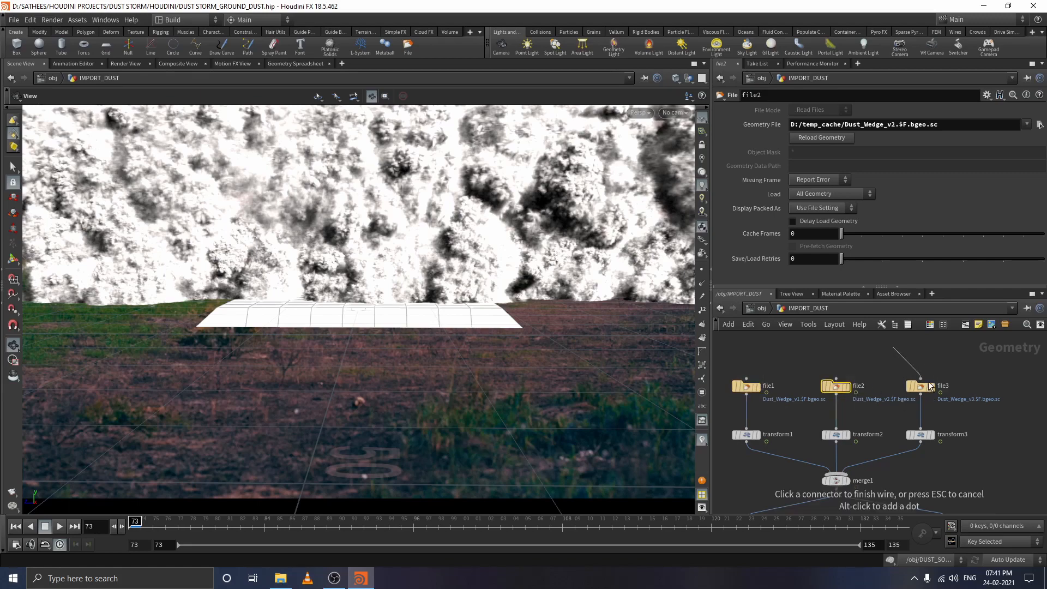
left_click(877, 360)
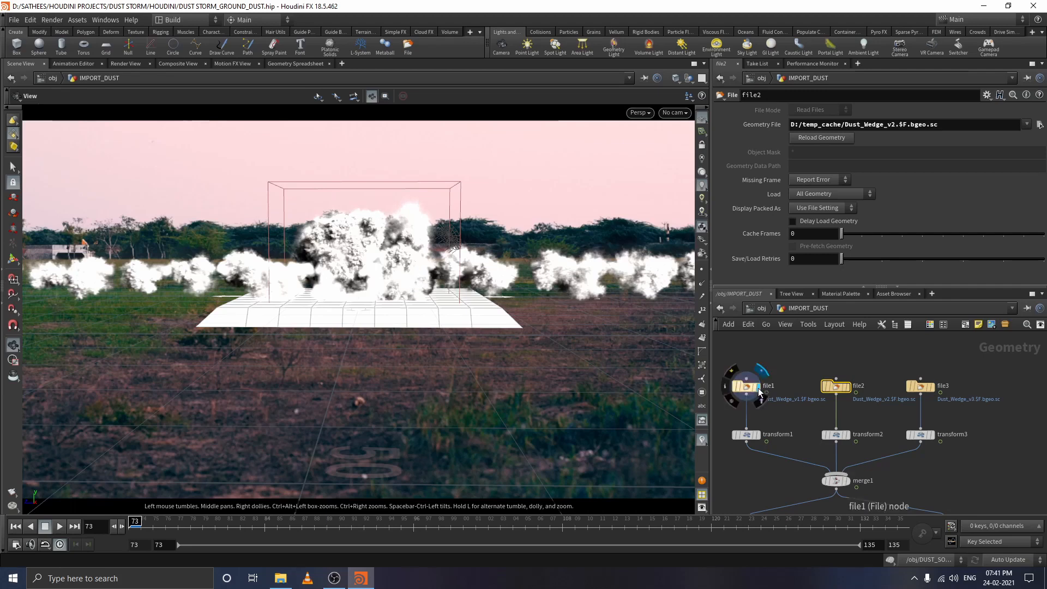
middle_click_drag(763, 423, 872, 393)
middle_click_drag(784, 465, 695, 441)
middle_click_drag(776, 384, 825, 411)
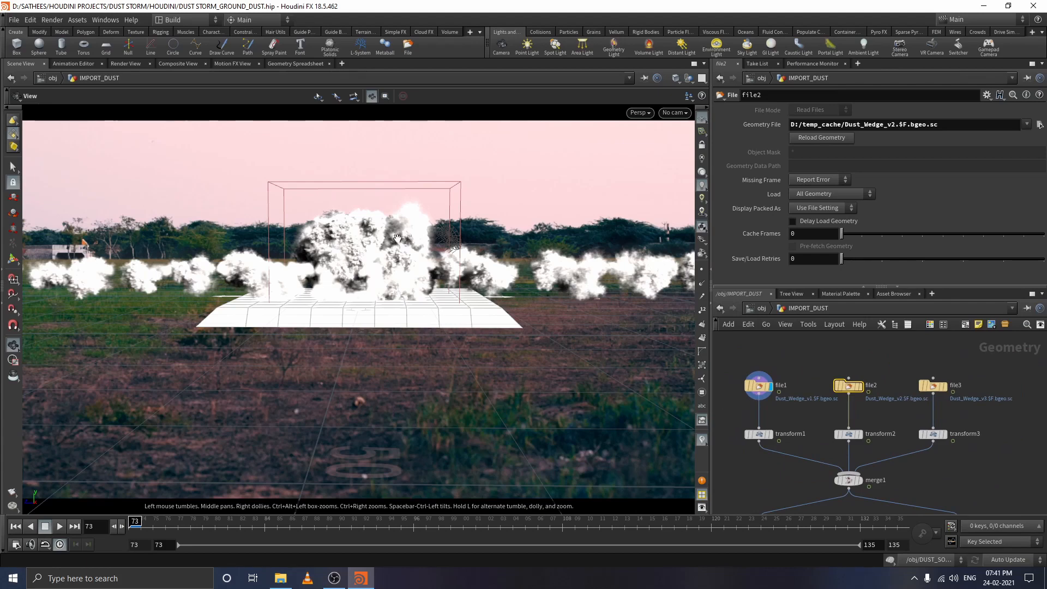
mouse_move(774, 439)
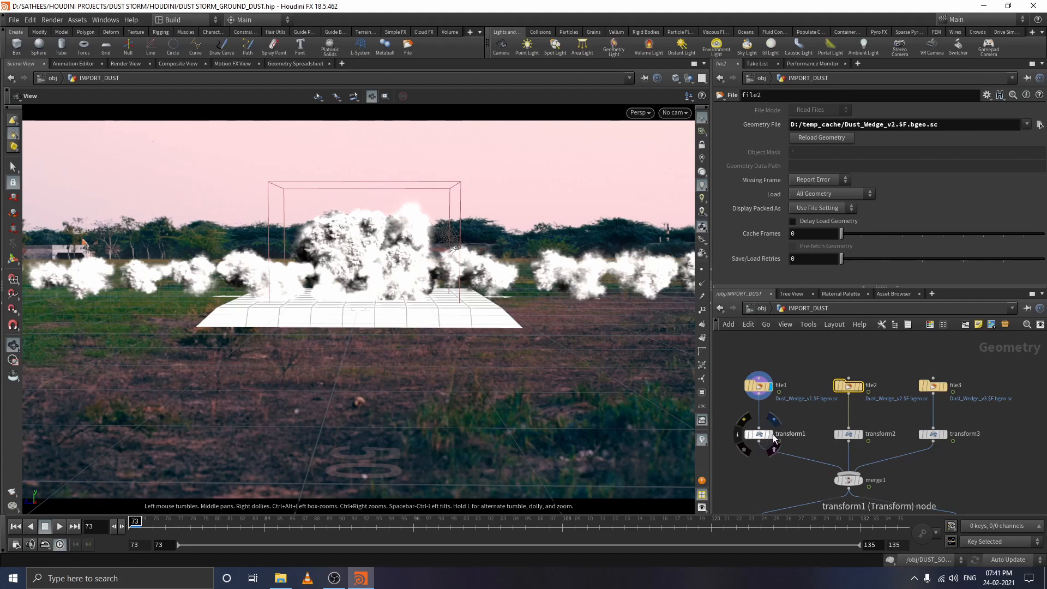
Compare the three wedge caches by displaying file1, transform1, file2 and file3 in turn, ending with file1 displayed.
left_click(862, 387)
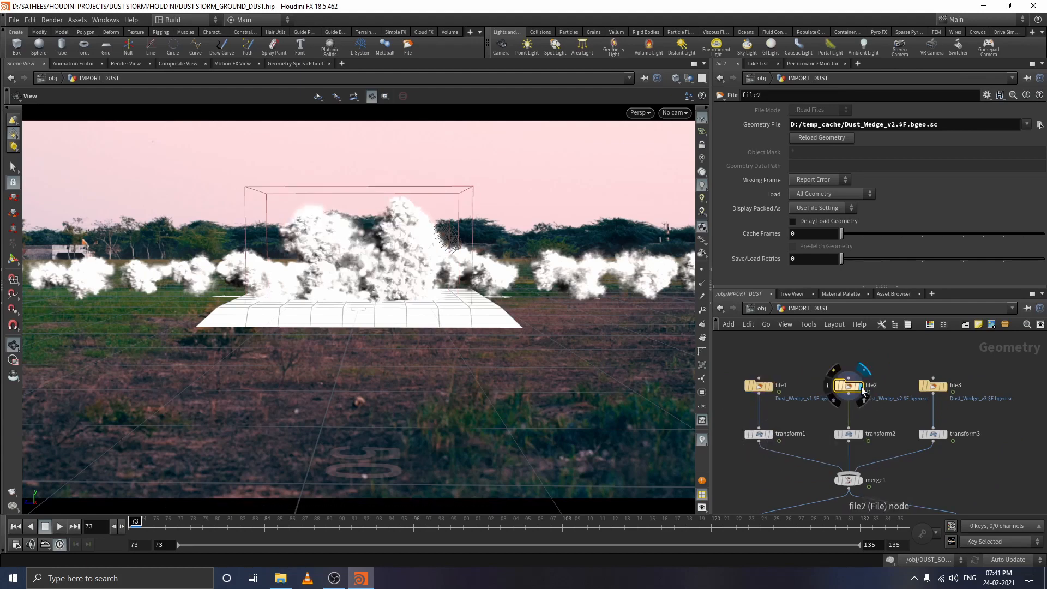
left_click(772, 387)
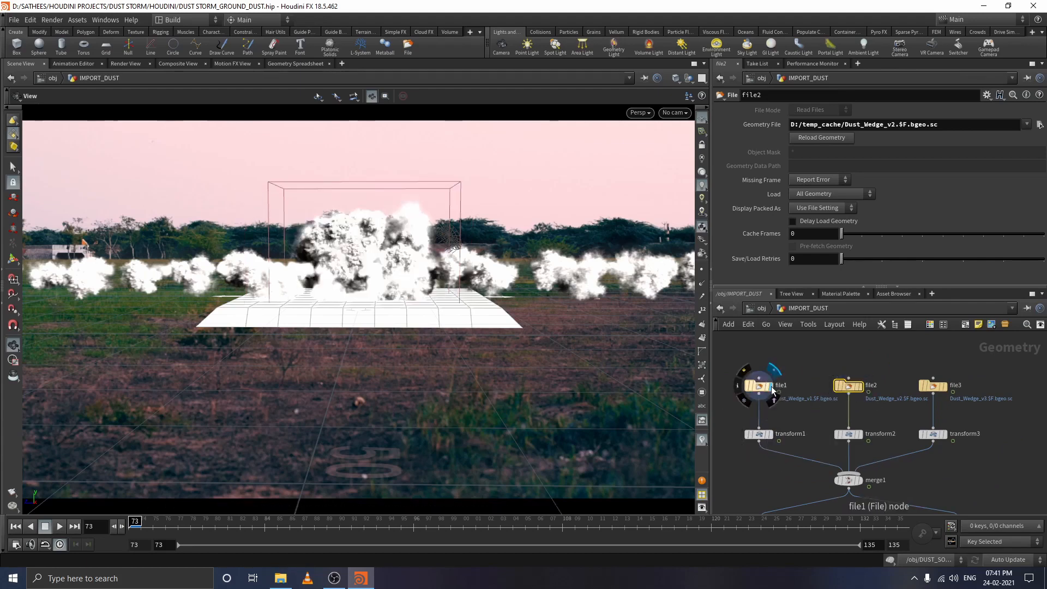
left_click(771, 437)
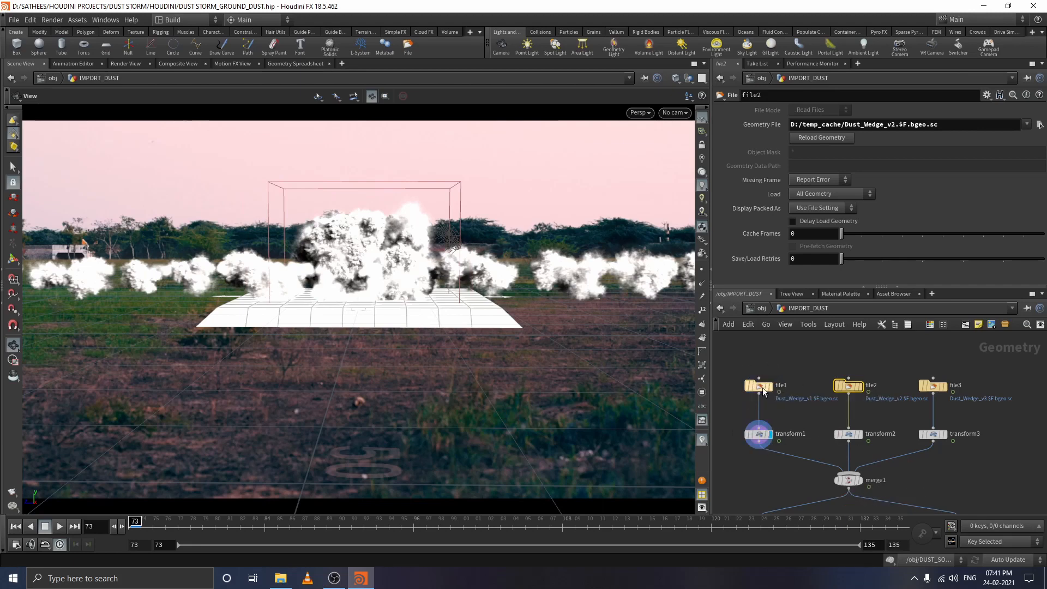
left_click(862, 390)
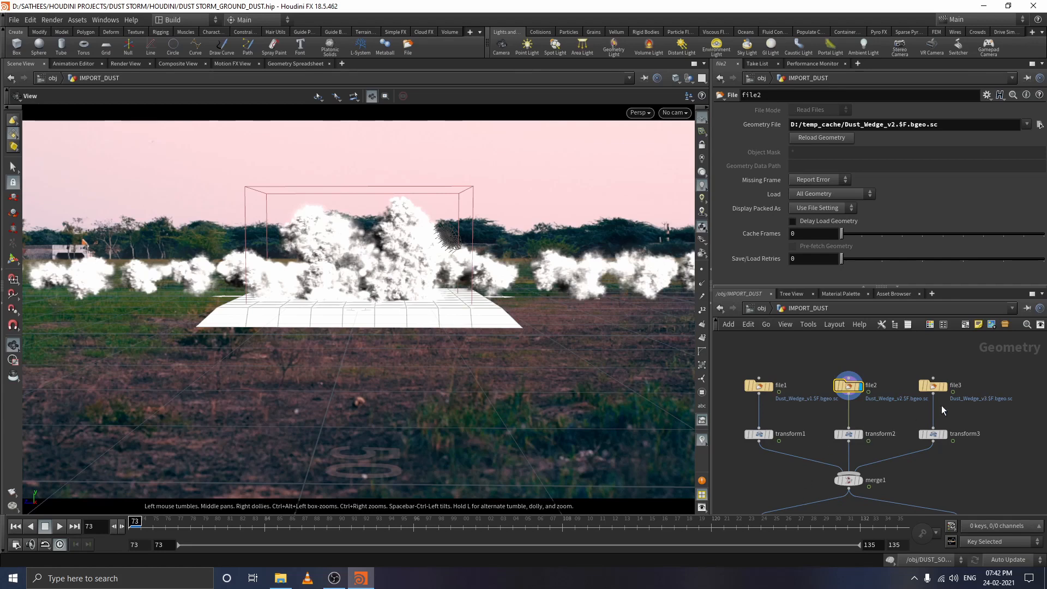
left_click(945, 386)
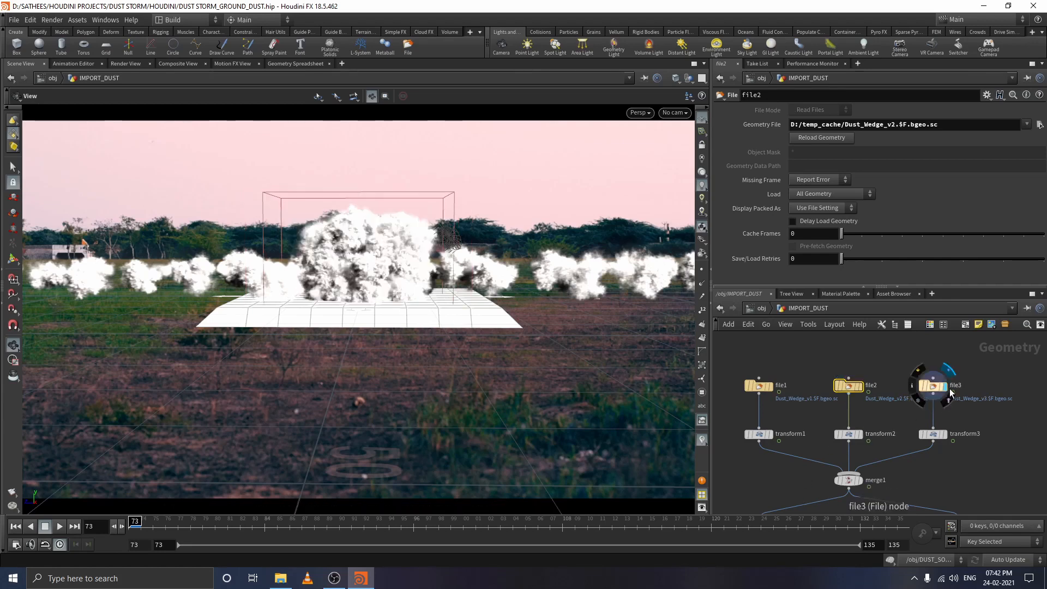
left_click(862, 388)
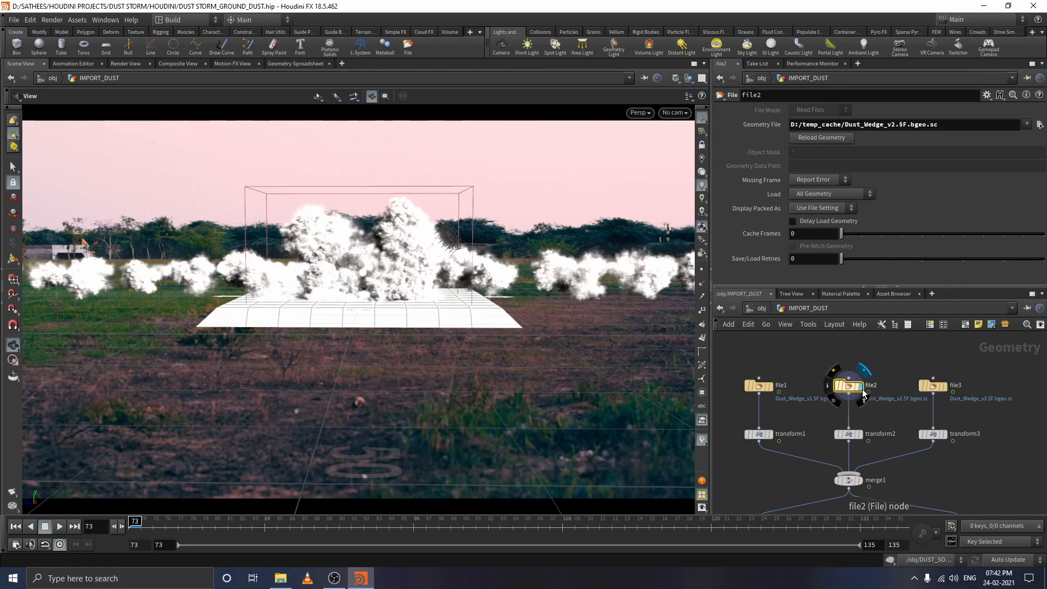
left_click(770, 386)
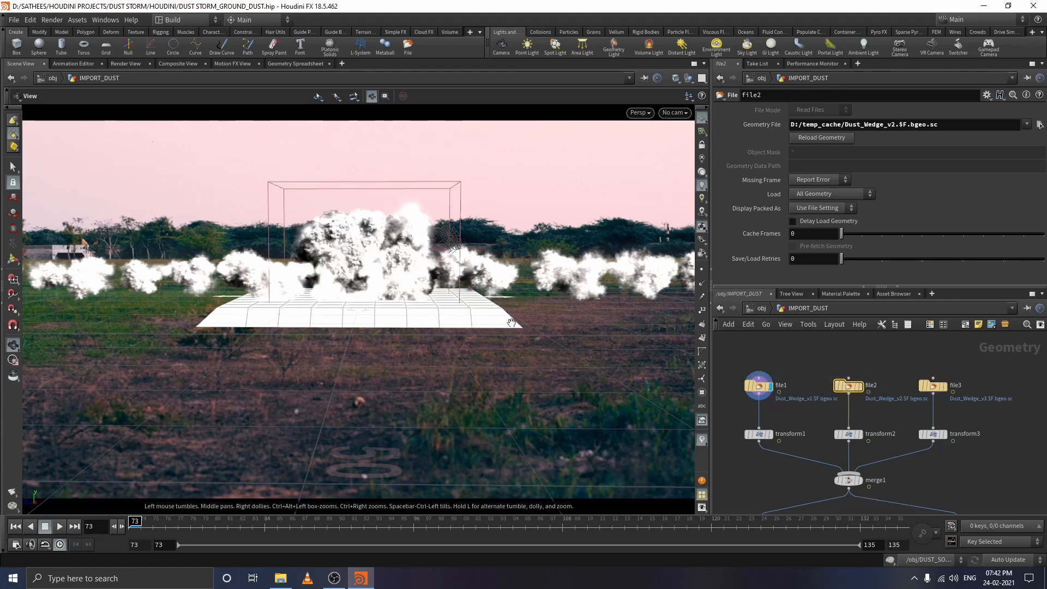
Compare the placement of the three dust caches by displaying transform1, transform2 and transform3 in turn, ending with transform1 displayed.
left_click(771, 436)
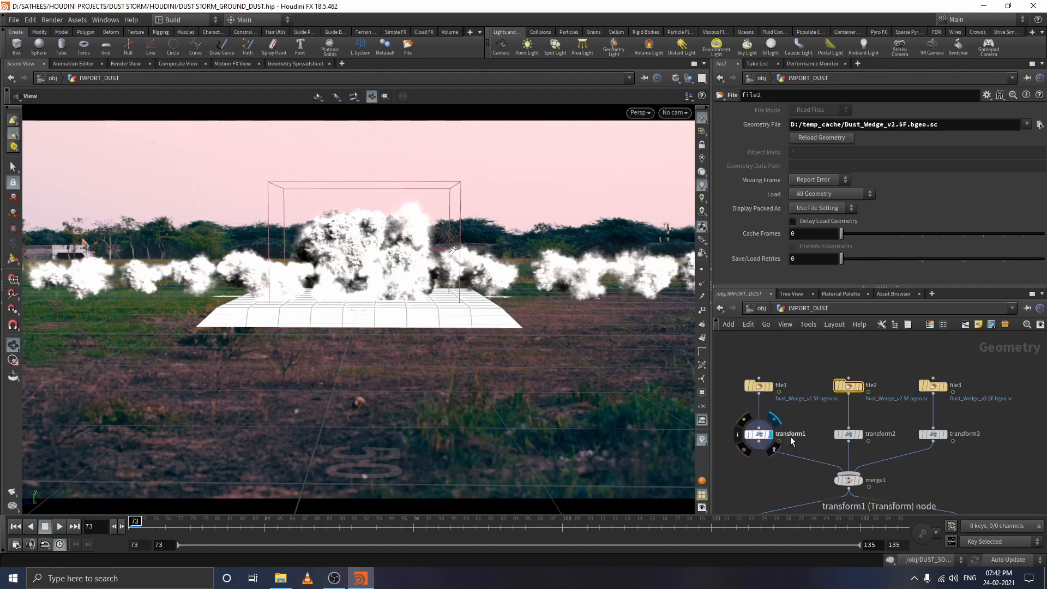
left_click(861, 437)
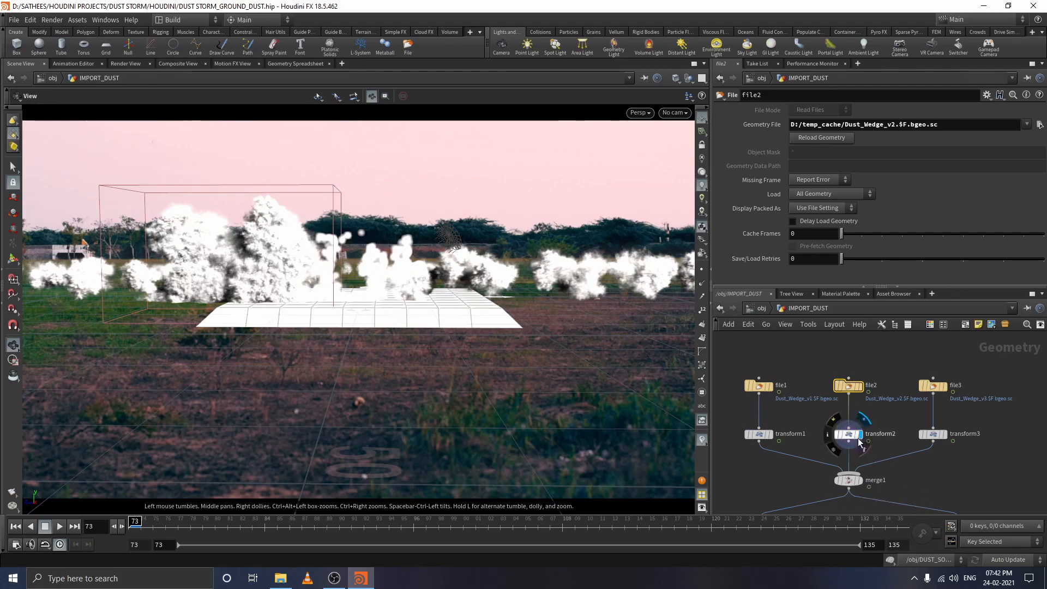
left_click(946, 435)
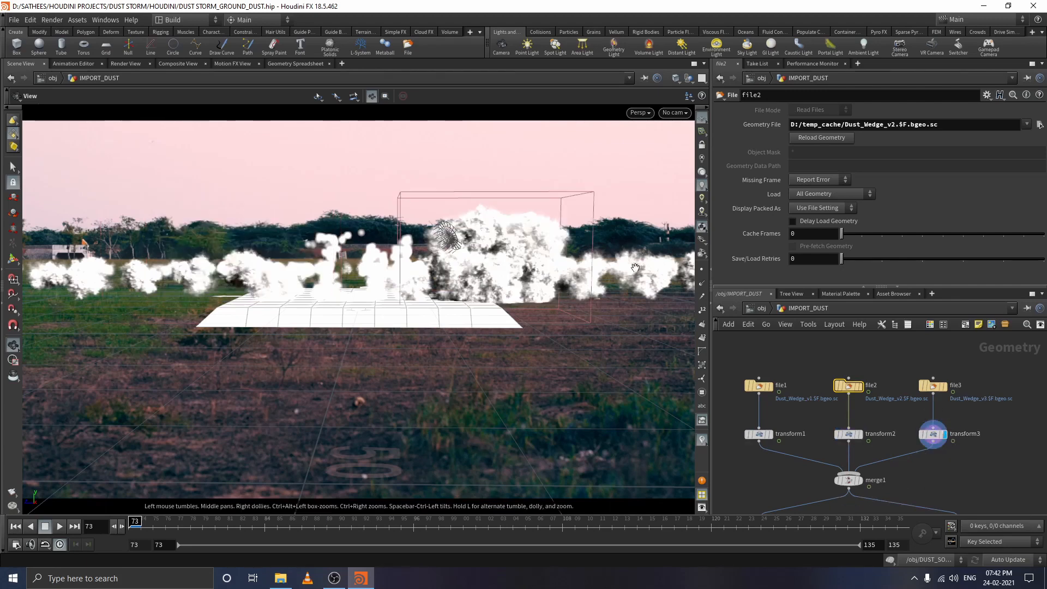
mouse_move(855, 442)
left_click(771, 435)
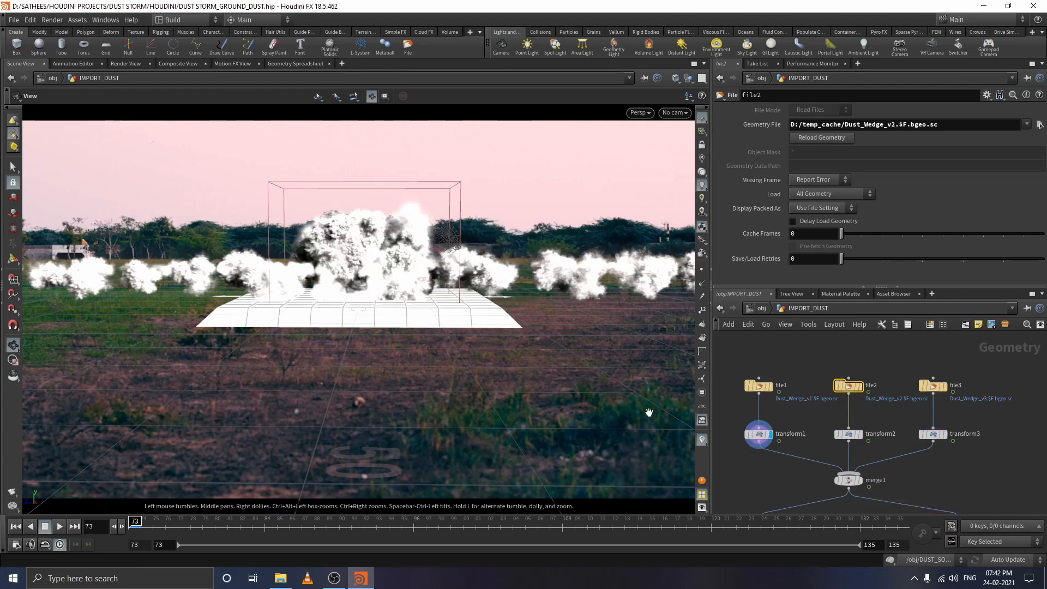
Inspect merge1's input operators and display merge1 to view the three offset dust caches together.
middle_click_drag(915, 488, 900, 422)
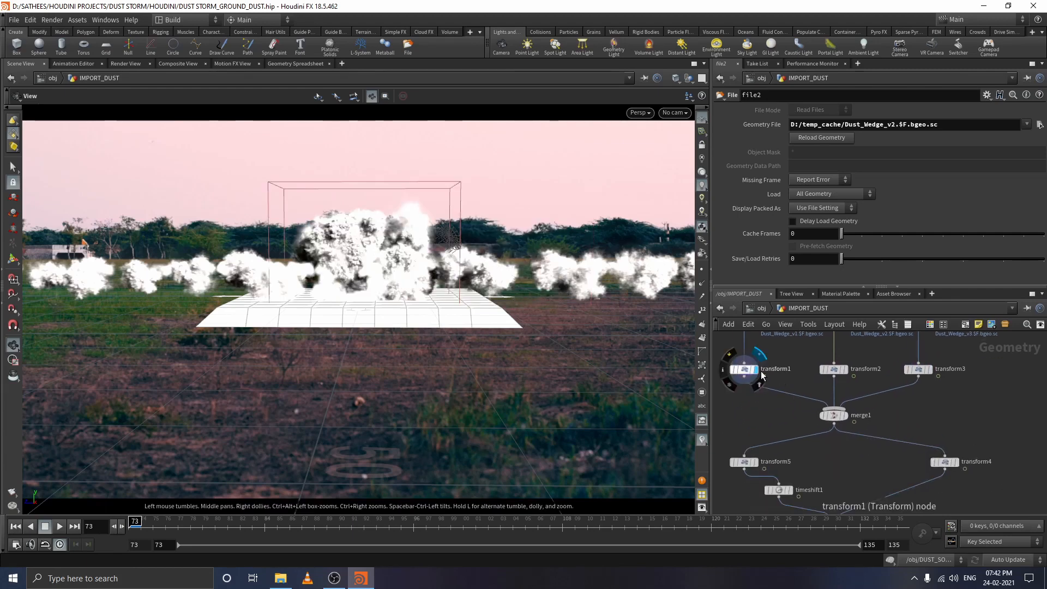
left_click(848, 417)
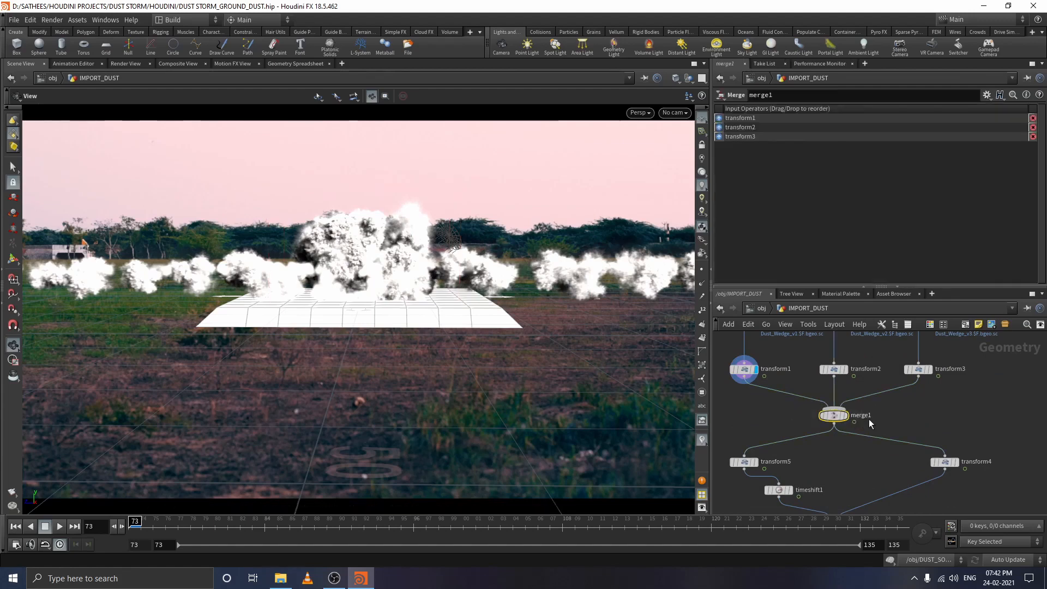
left_click(848, 419)
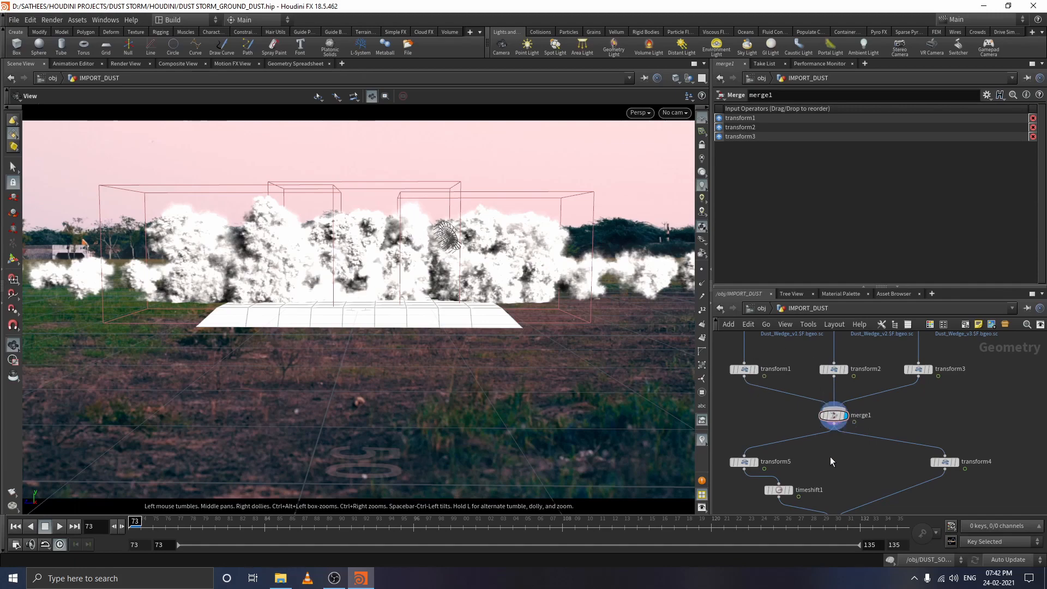
Compare the two shifted copies of the merged dust by displaying transform5 and transform4, ending with merge2 displayed.
middle_click_drag(830, 457, 849, 406)
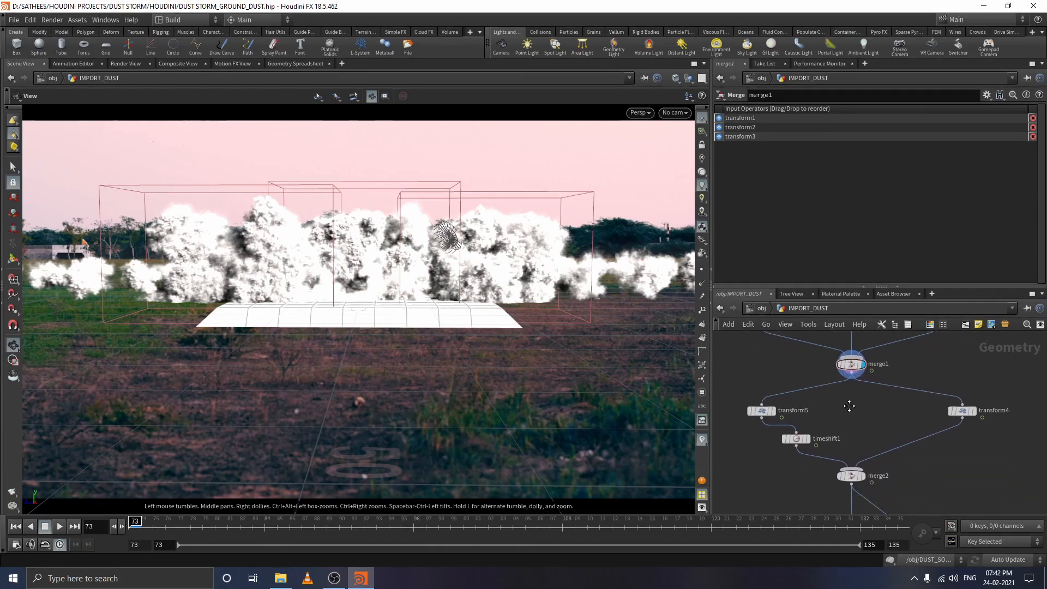
left_click(773, 409)
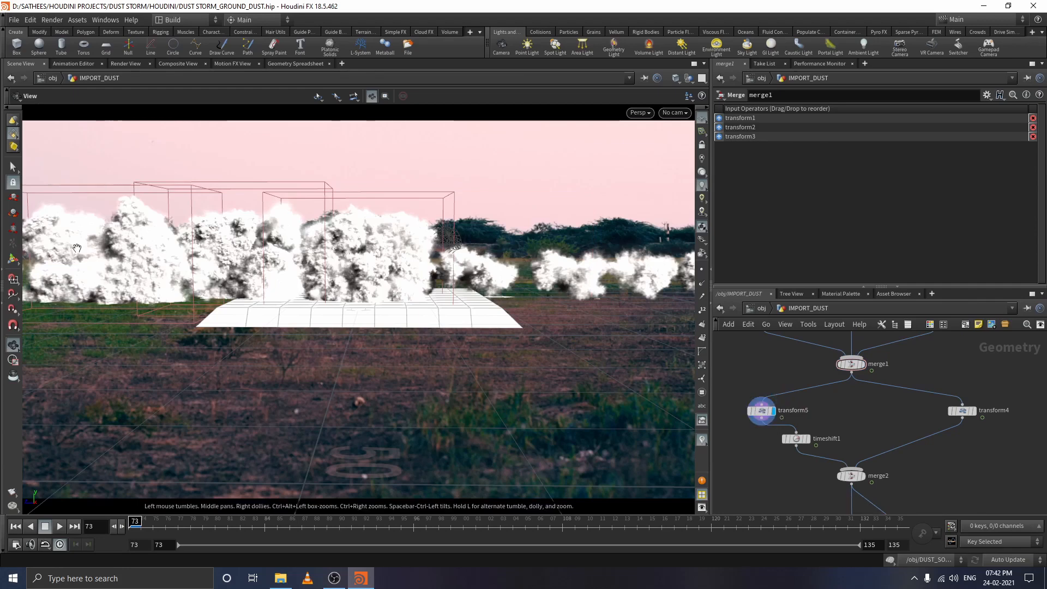
left_click(977, 416)
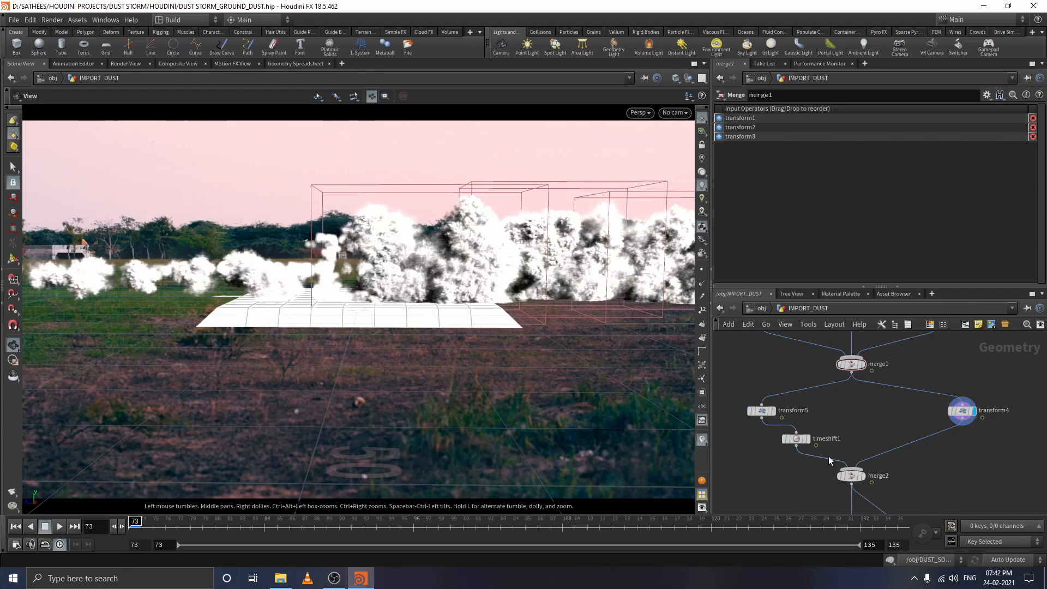
left_click(863, 479)
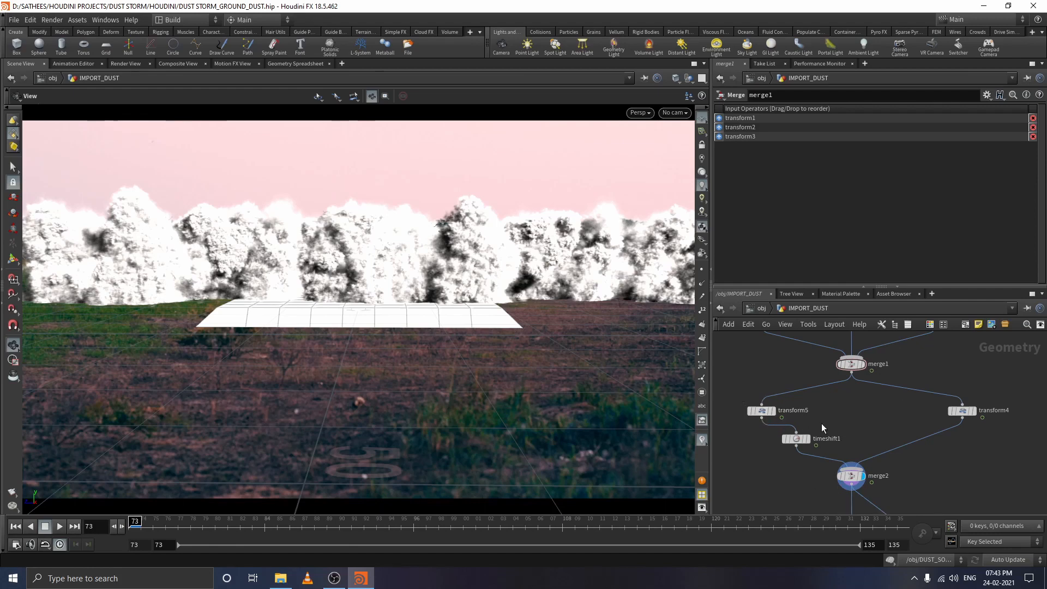
Inspect timeshift1's frame expression, display its dust branch on its own, and return the display to merge2.
left_click_drag(809, 451, 809, 450)
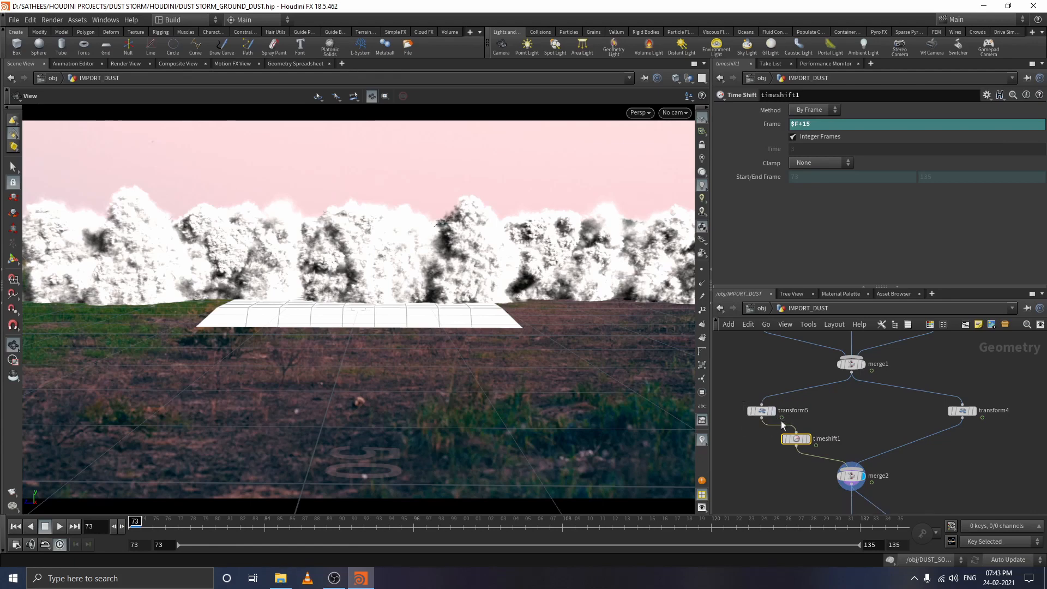
left_click(807, 440)
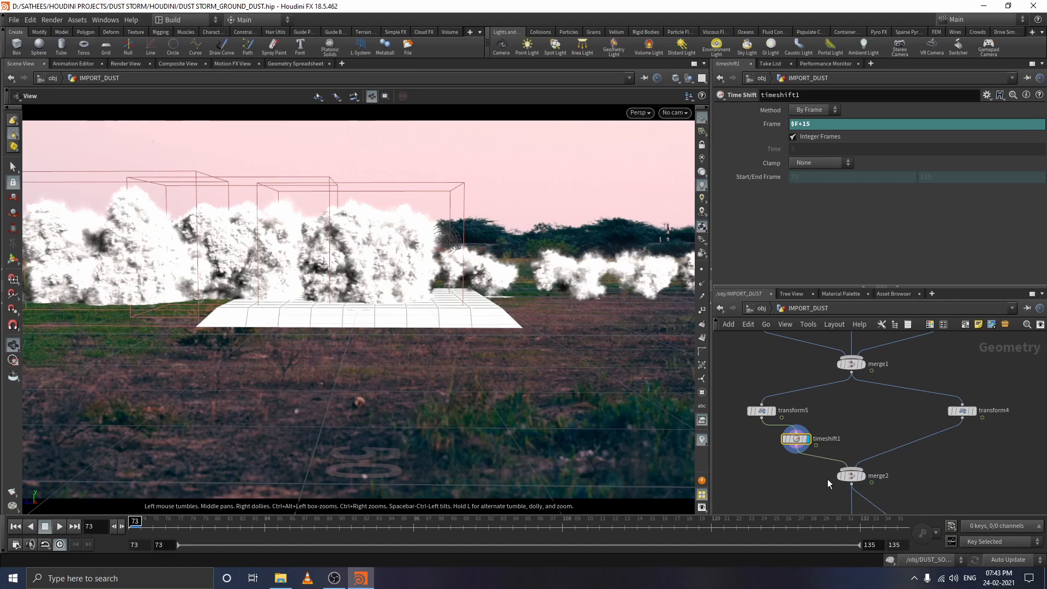
left_click(866, 480)
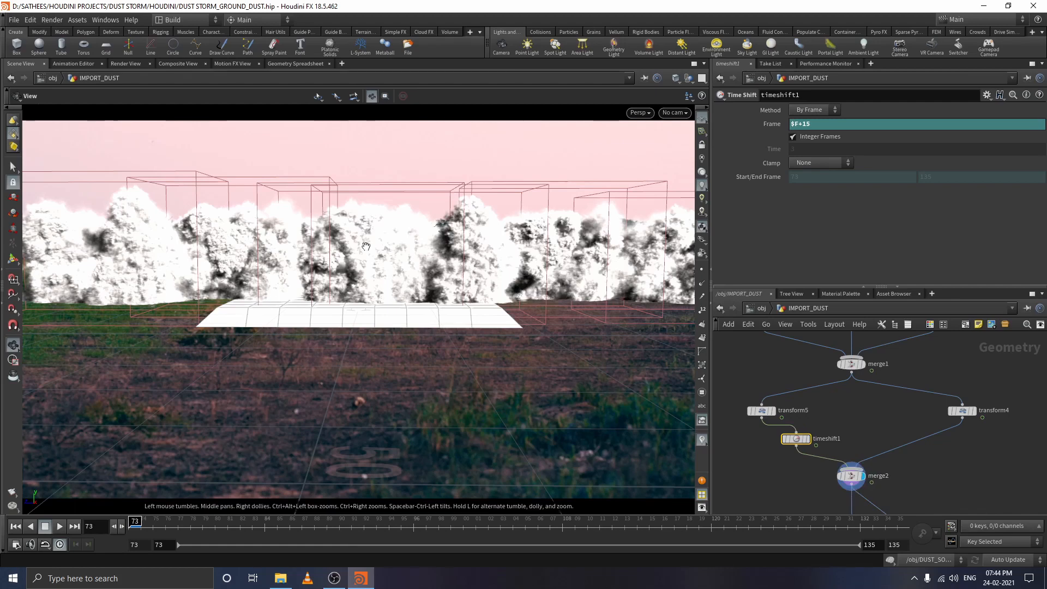
Display transform6 to view its copy of the merged dust, and set the display and render flags on merge3.
scroll(905, 457, "down", 1)
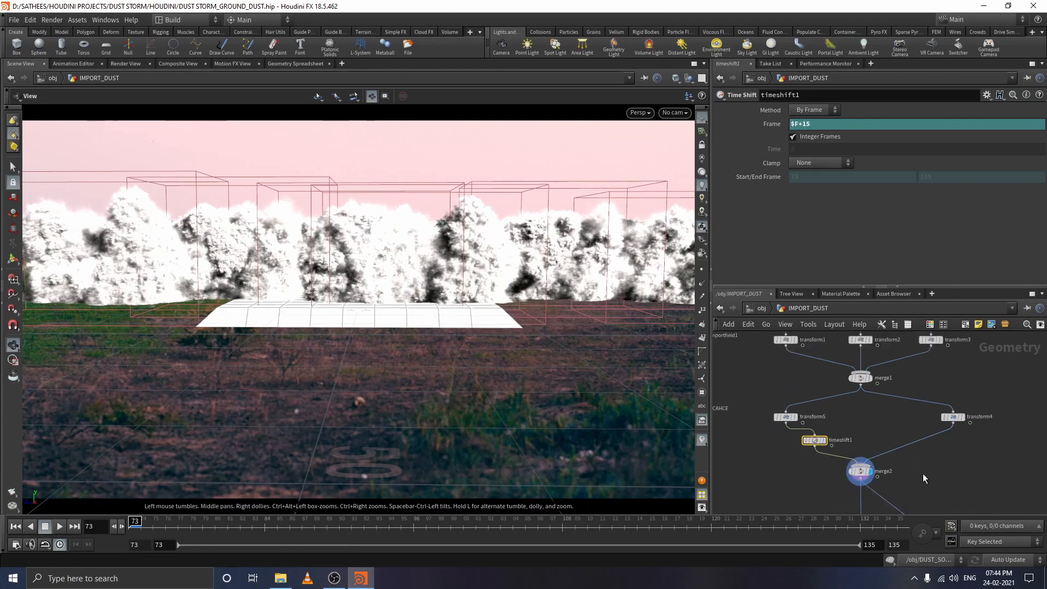
middle_click_drag(924, 474, 883, 381)
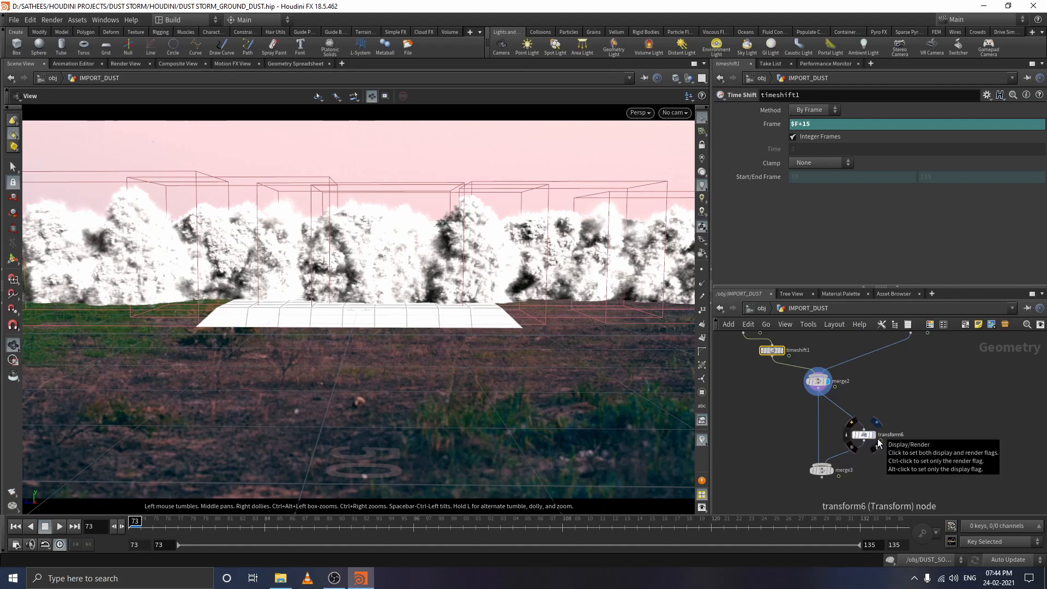
left_click(879, 443)
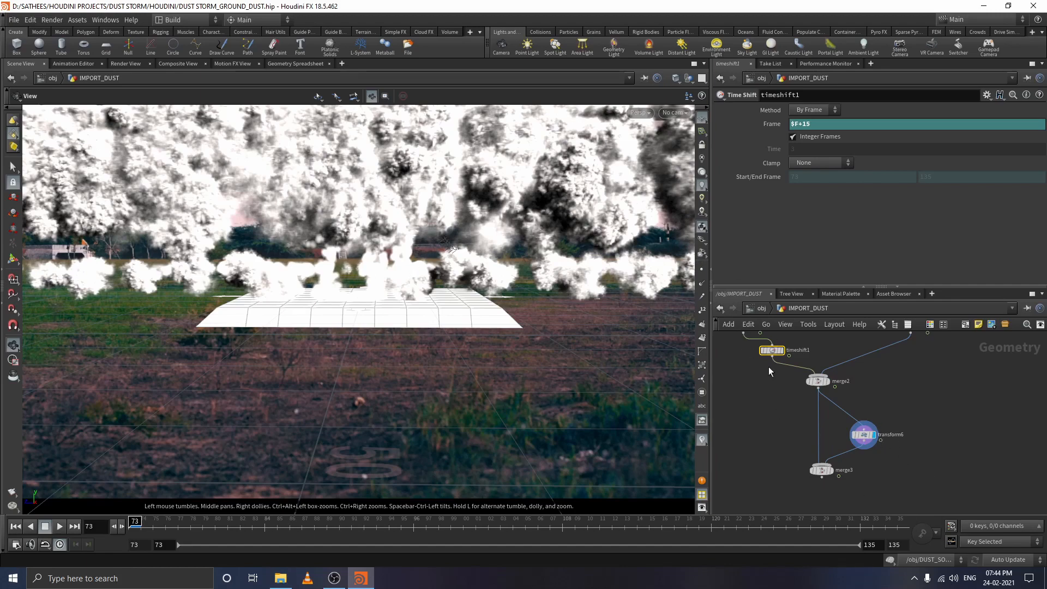
mouse_move(826, 478)
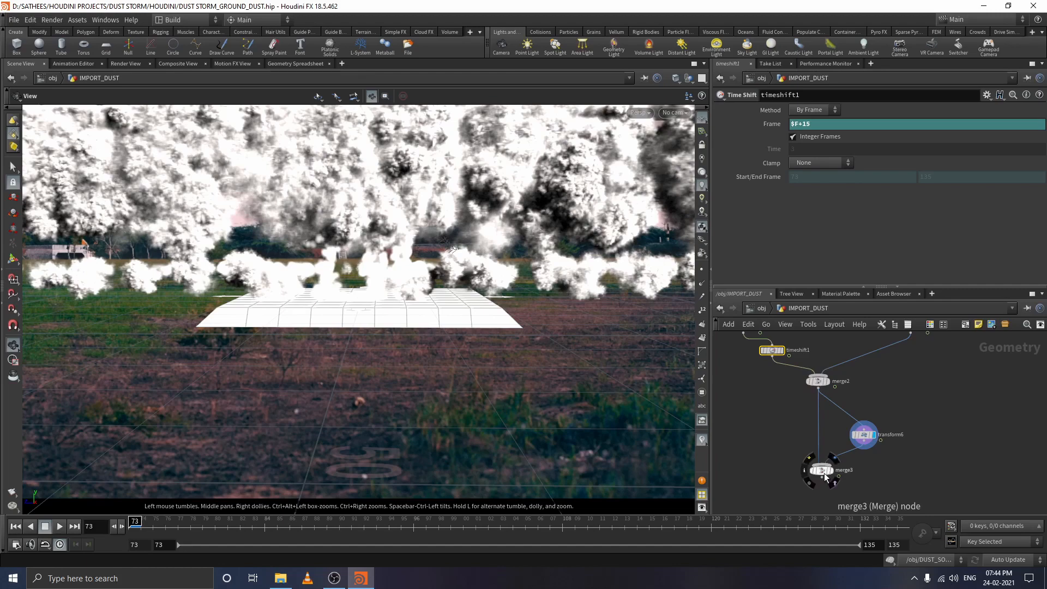
left_click(833, 472)
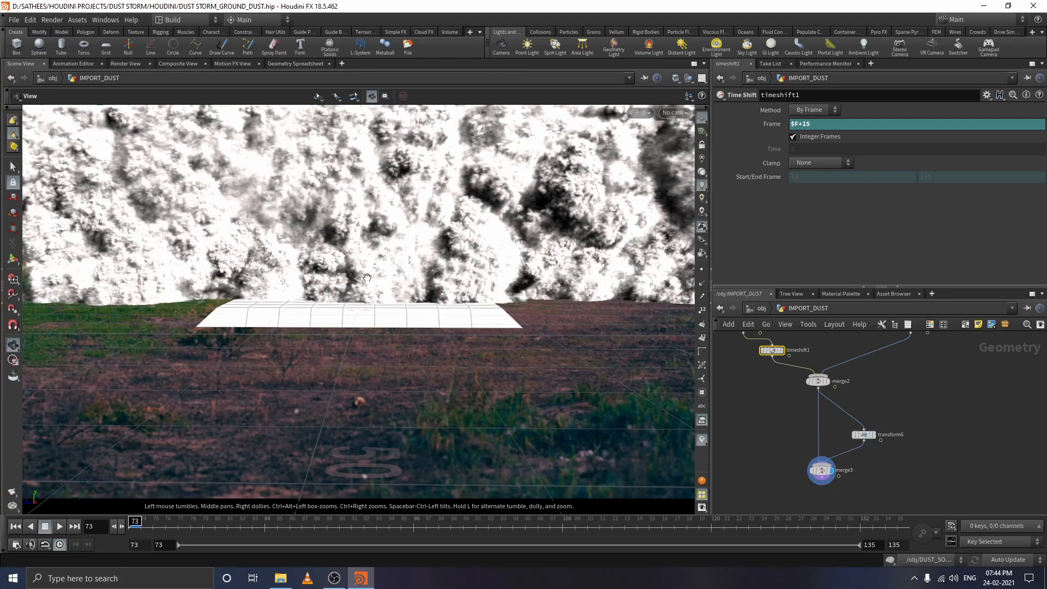
Examine the combined dust wall of merge3 and its network branches, viewing the dust from an angled, closer camera position.
scroll(868, 385, "down", 2)
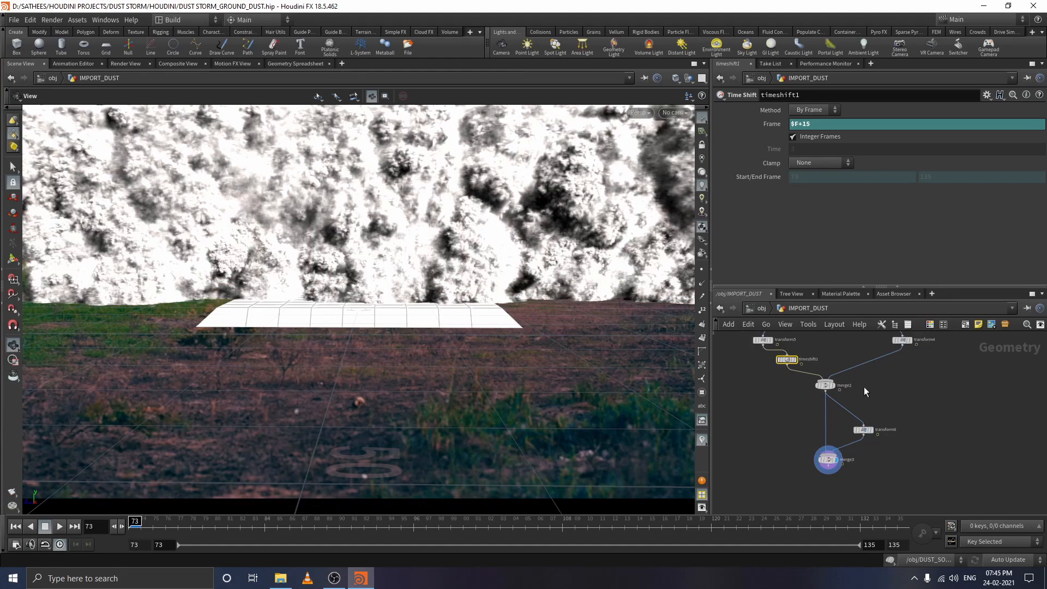
middle_click_drag(880, 368, 891, 408)
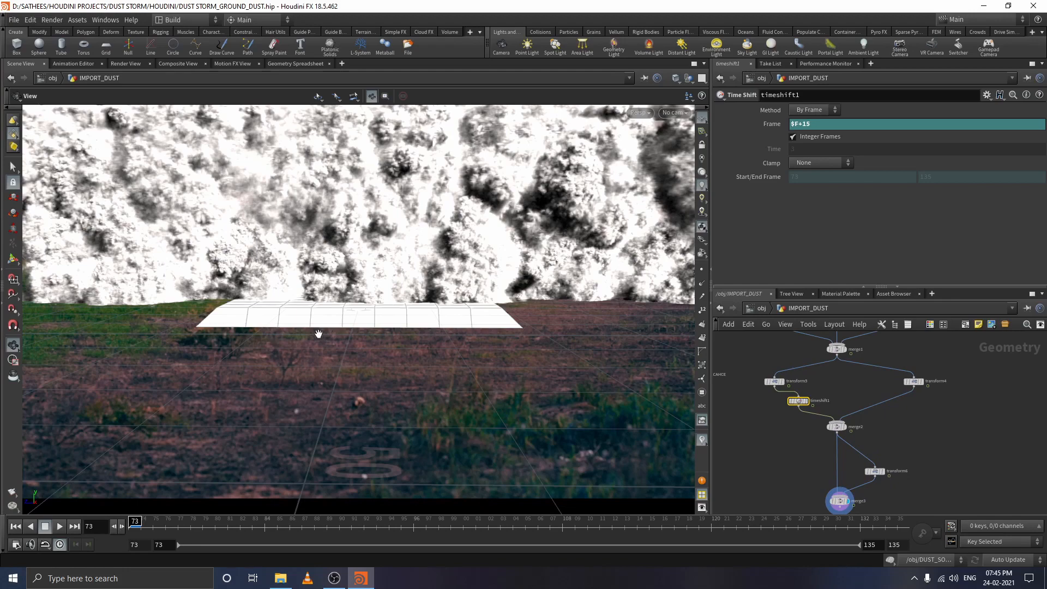
left_click_drag(171, 278, 235, 278)
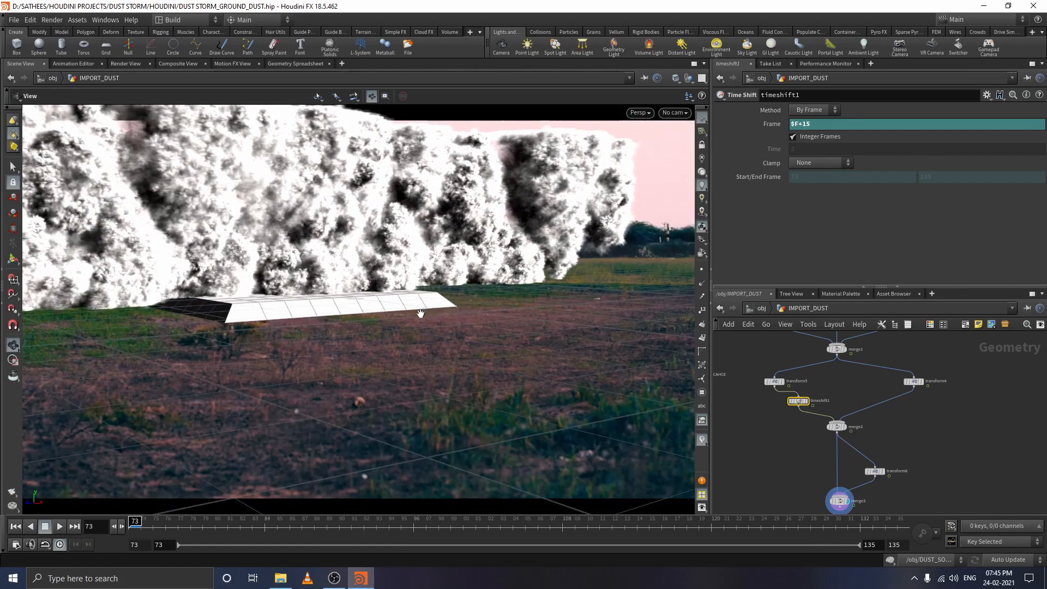
scroll(408, 319, "up", 2)
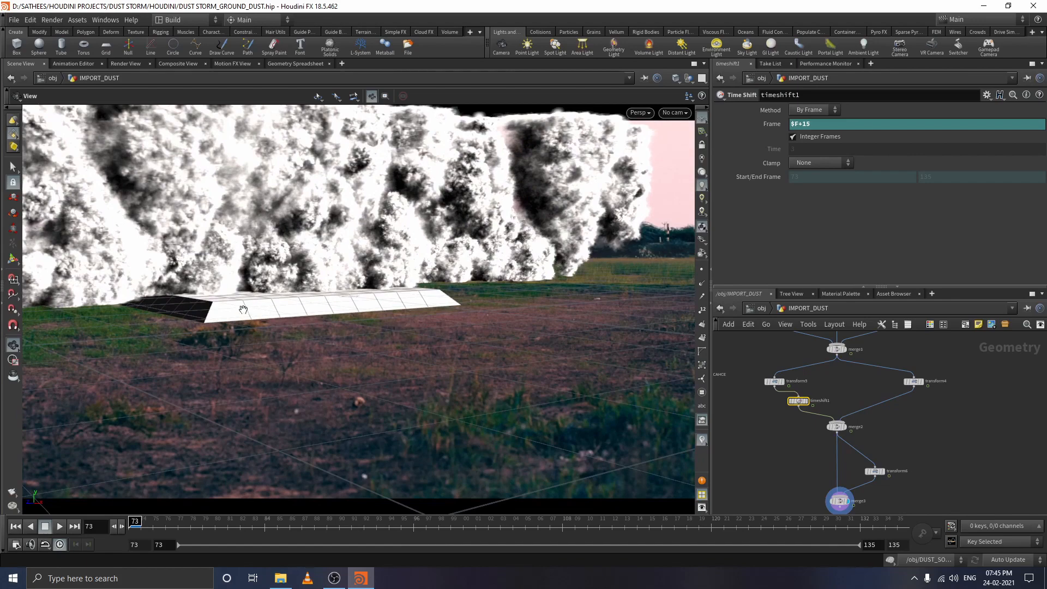
left_click_drag(216, 295, 714, 242)
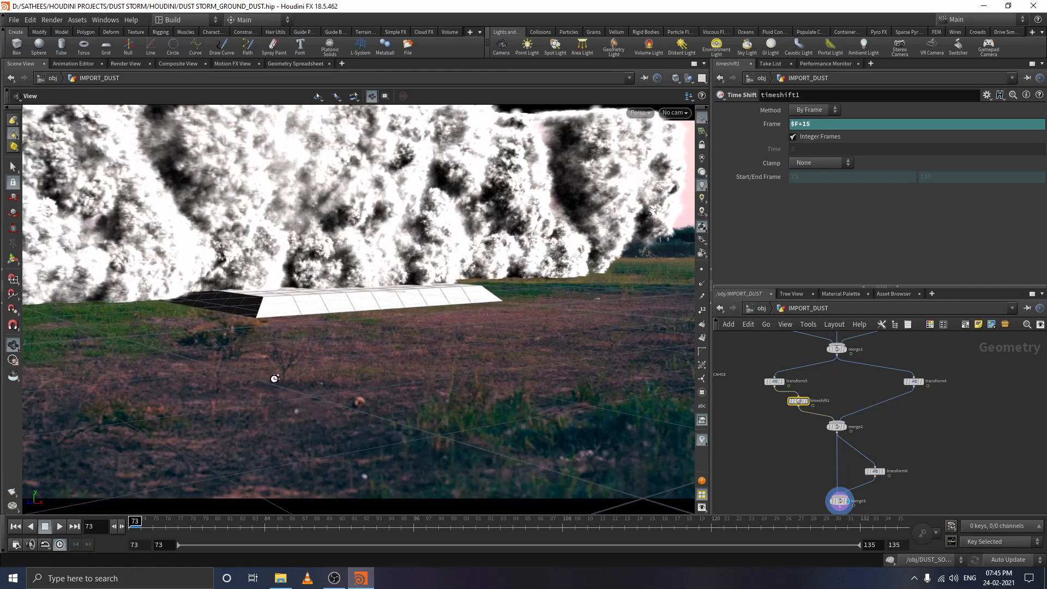
left_click_drag(277, 374, 321, 243)
right_click_drag(322, 244, 314, 233)
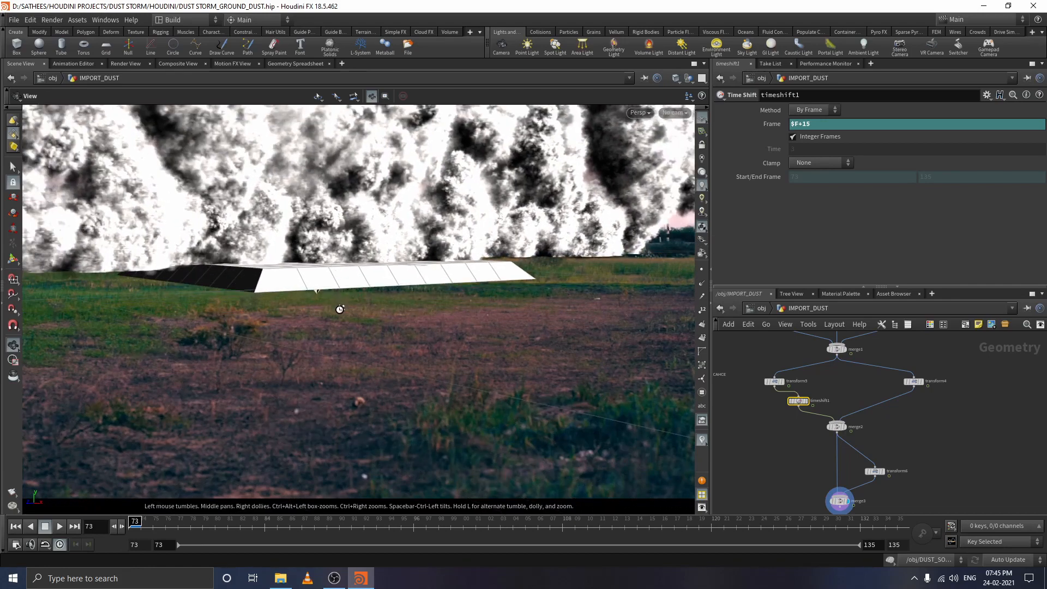
middle_click_drag(341, 325, 326, 356)
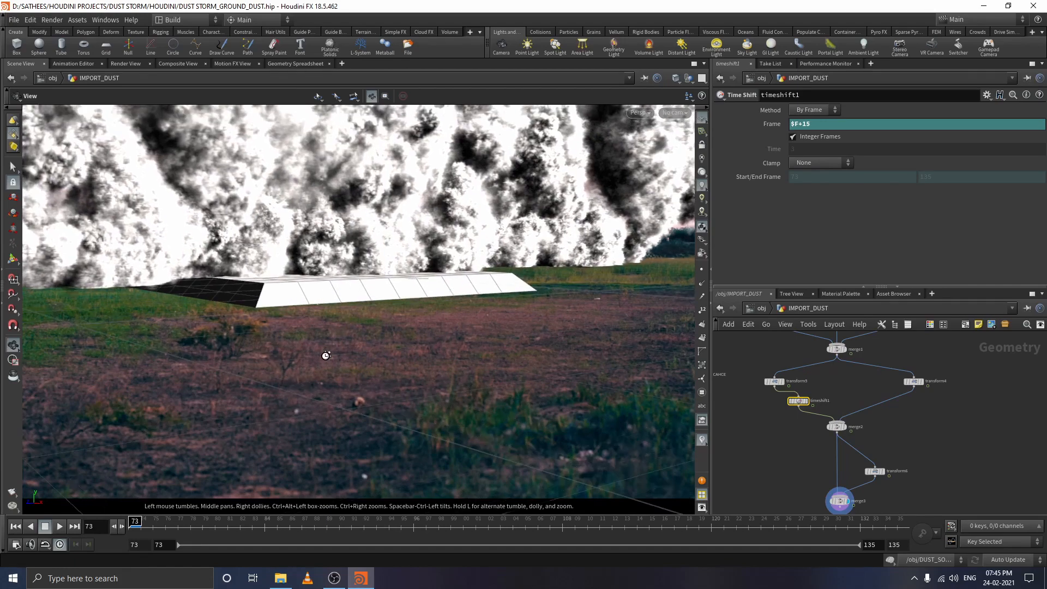